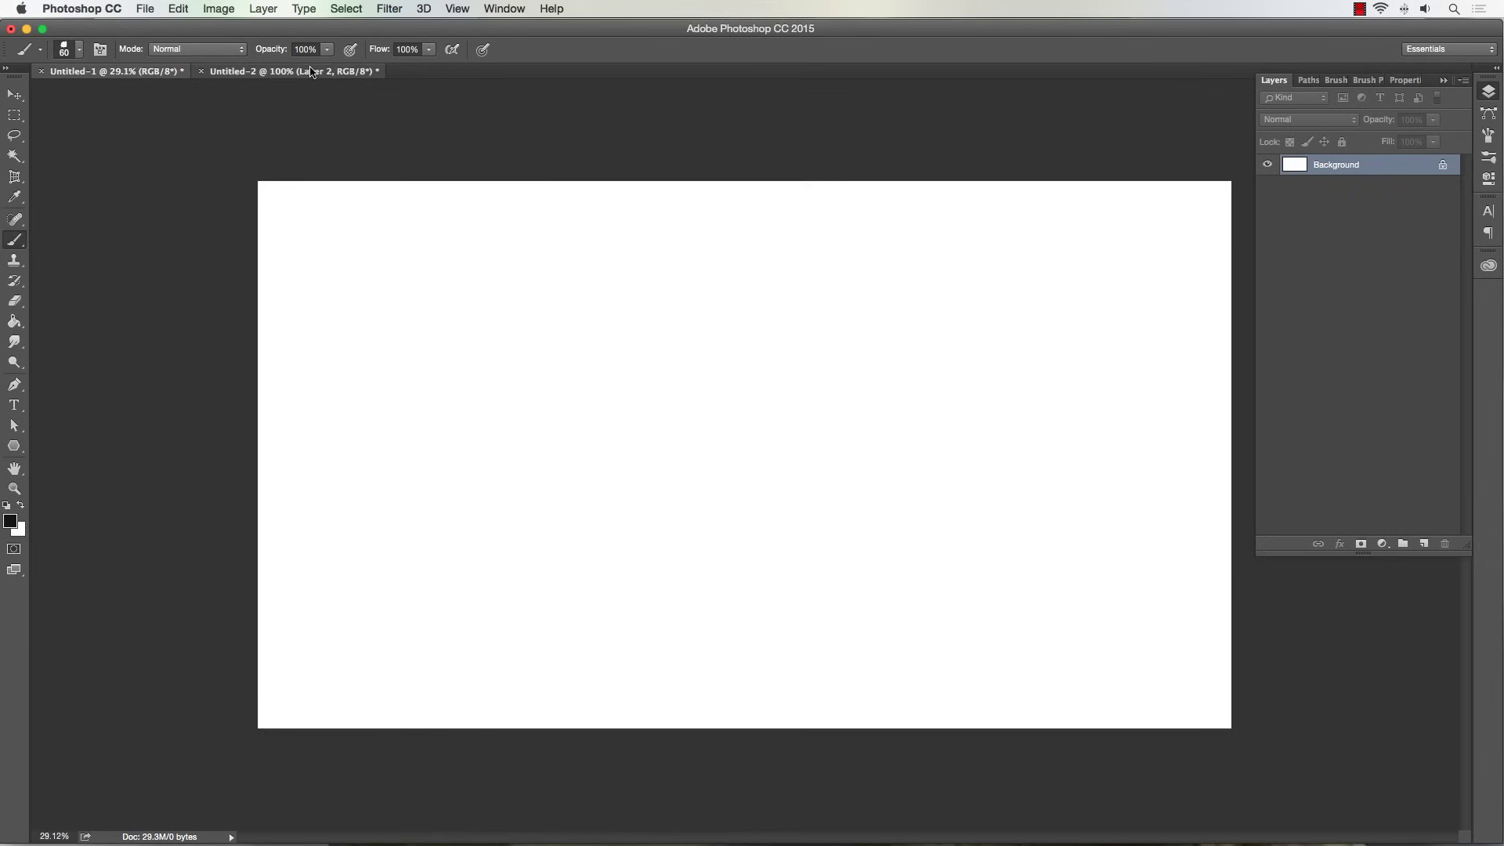
Switch to Untitled-2 and hide Layer 2, keeping Layer 1 visible so the canvas is white.
left_click(337, 72)
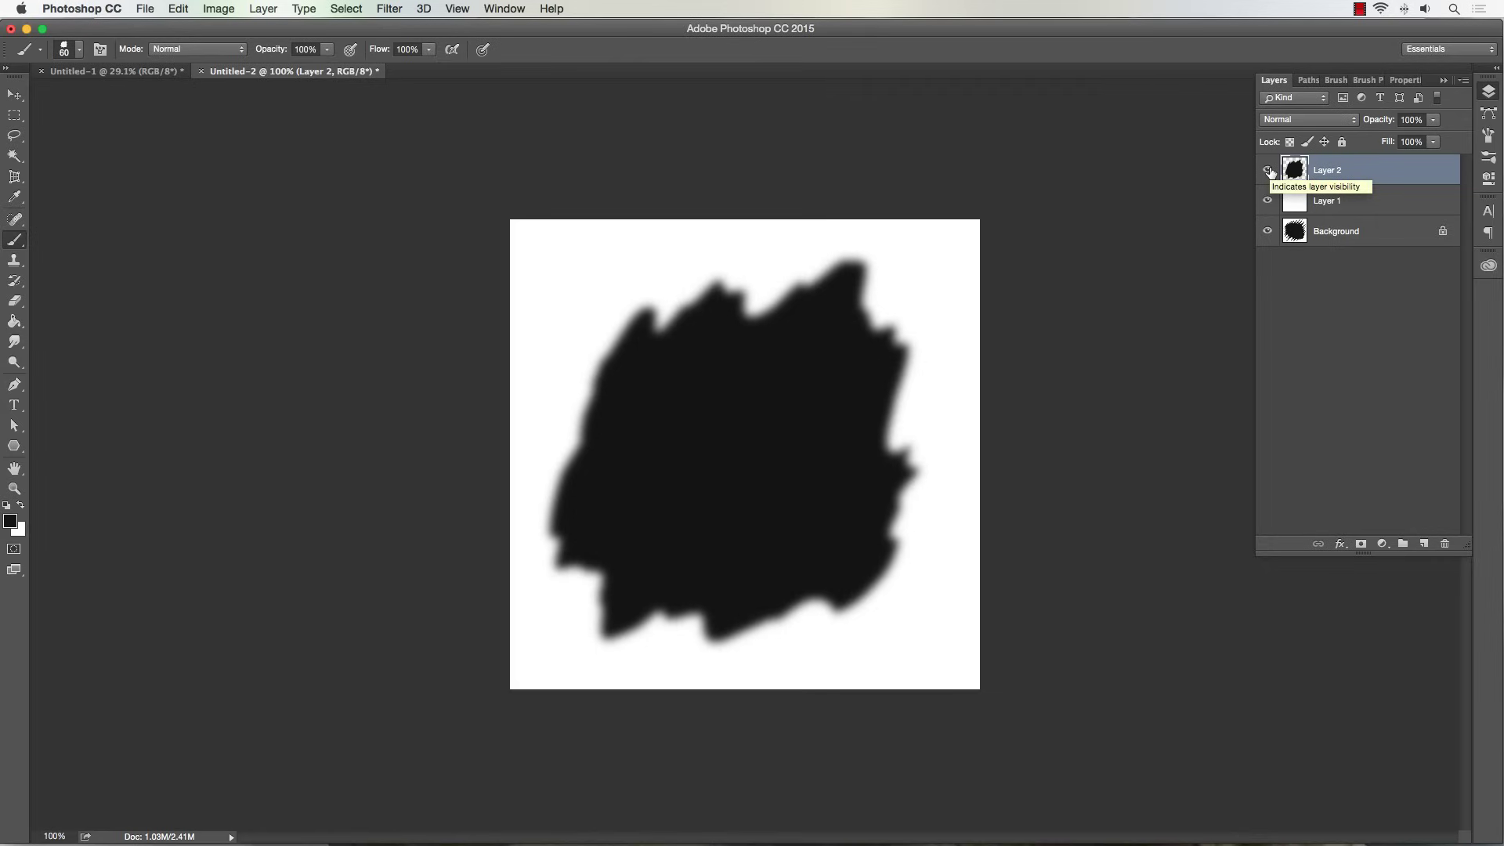
left_click(1267, 170)
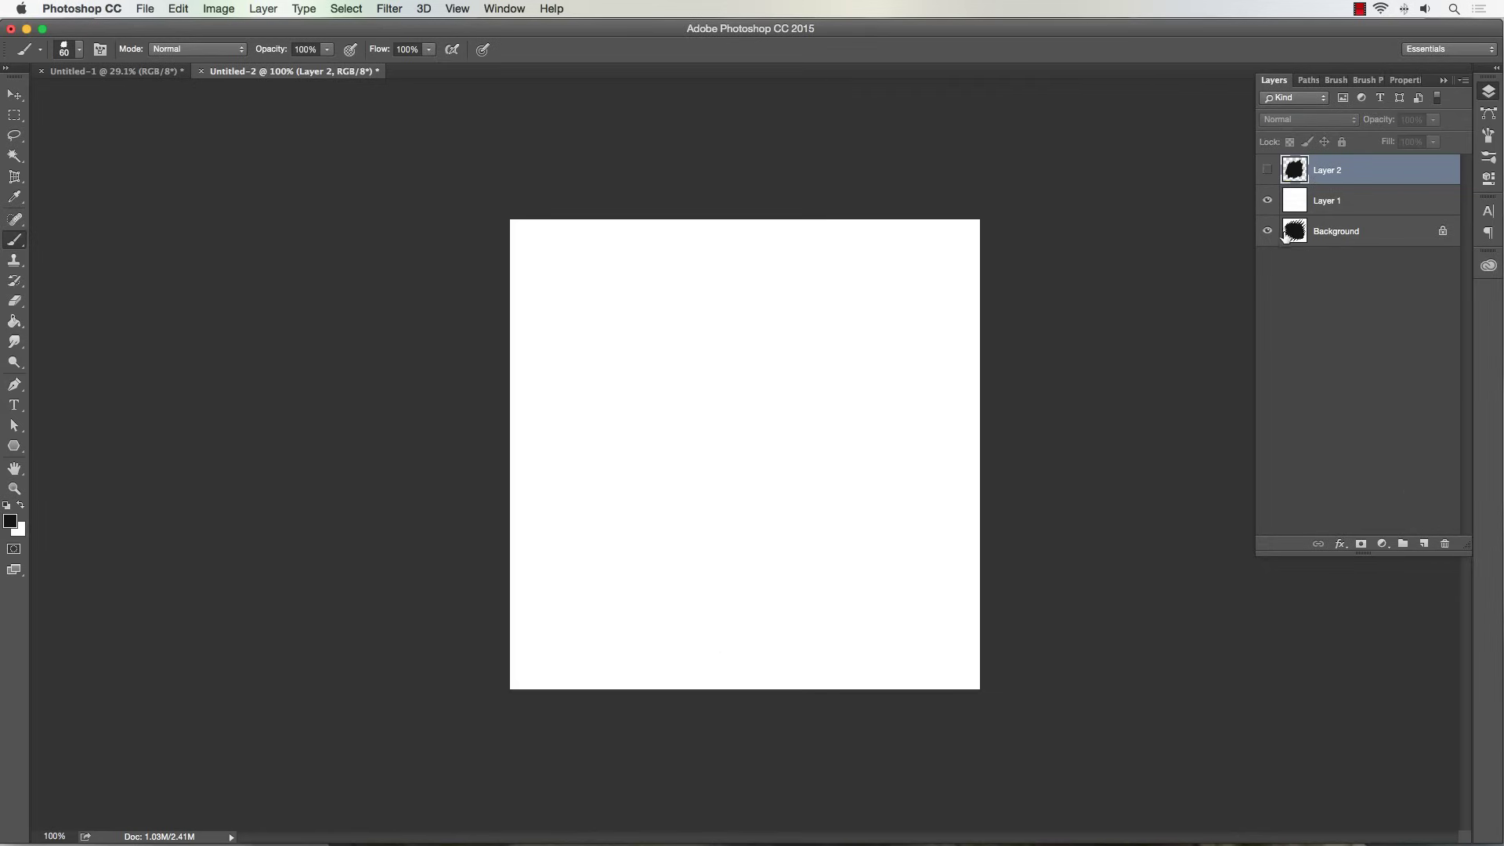
left_click(1268, 203)
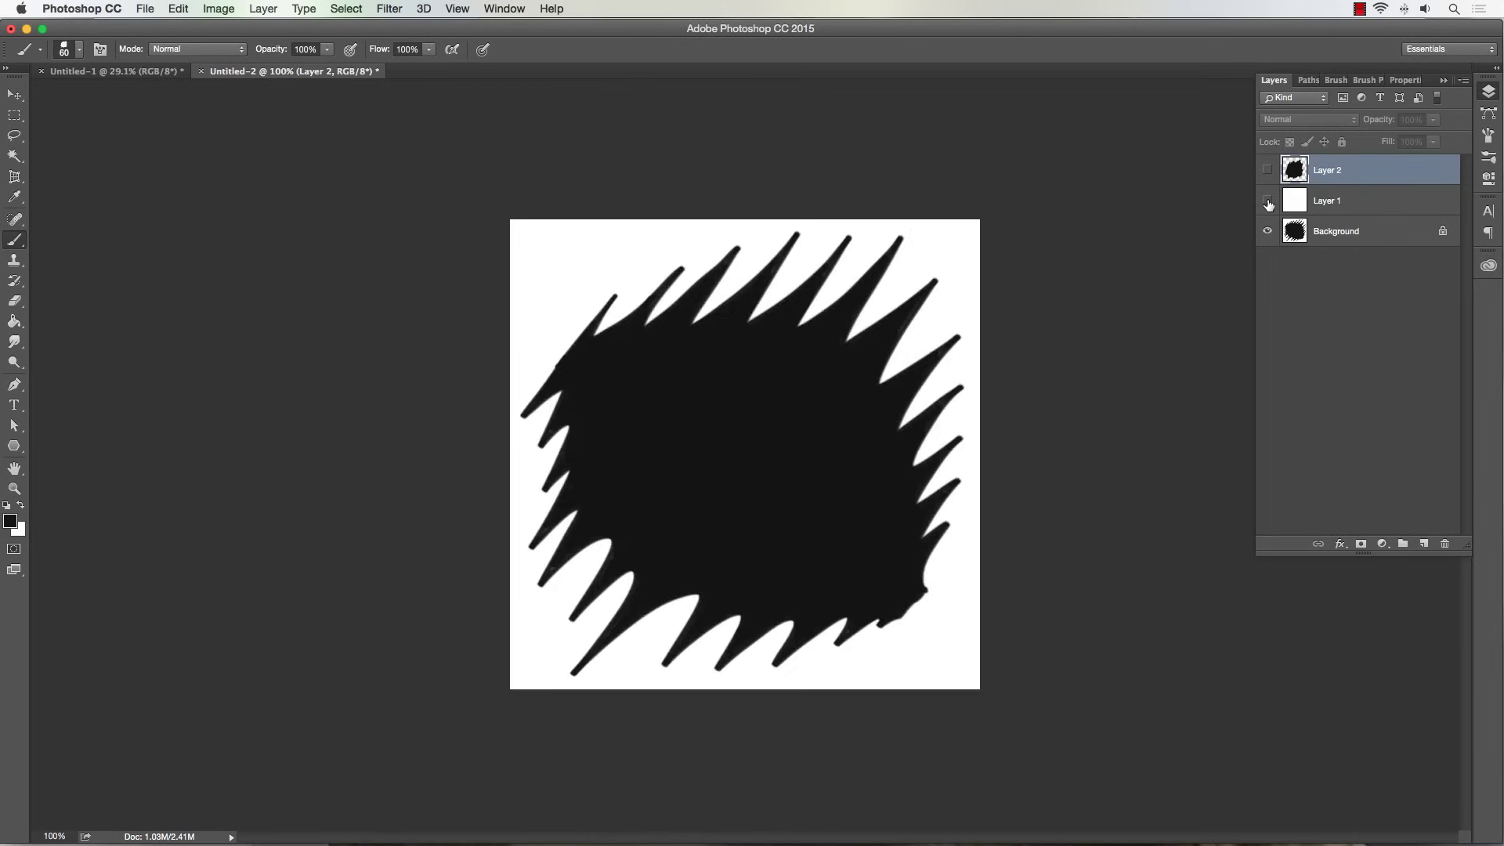
left_click(1268, 202)
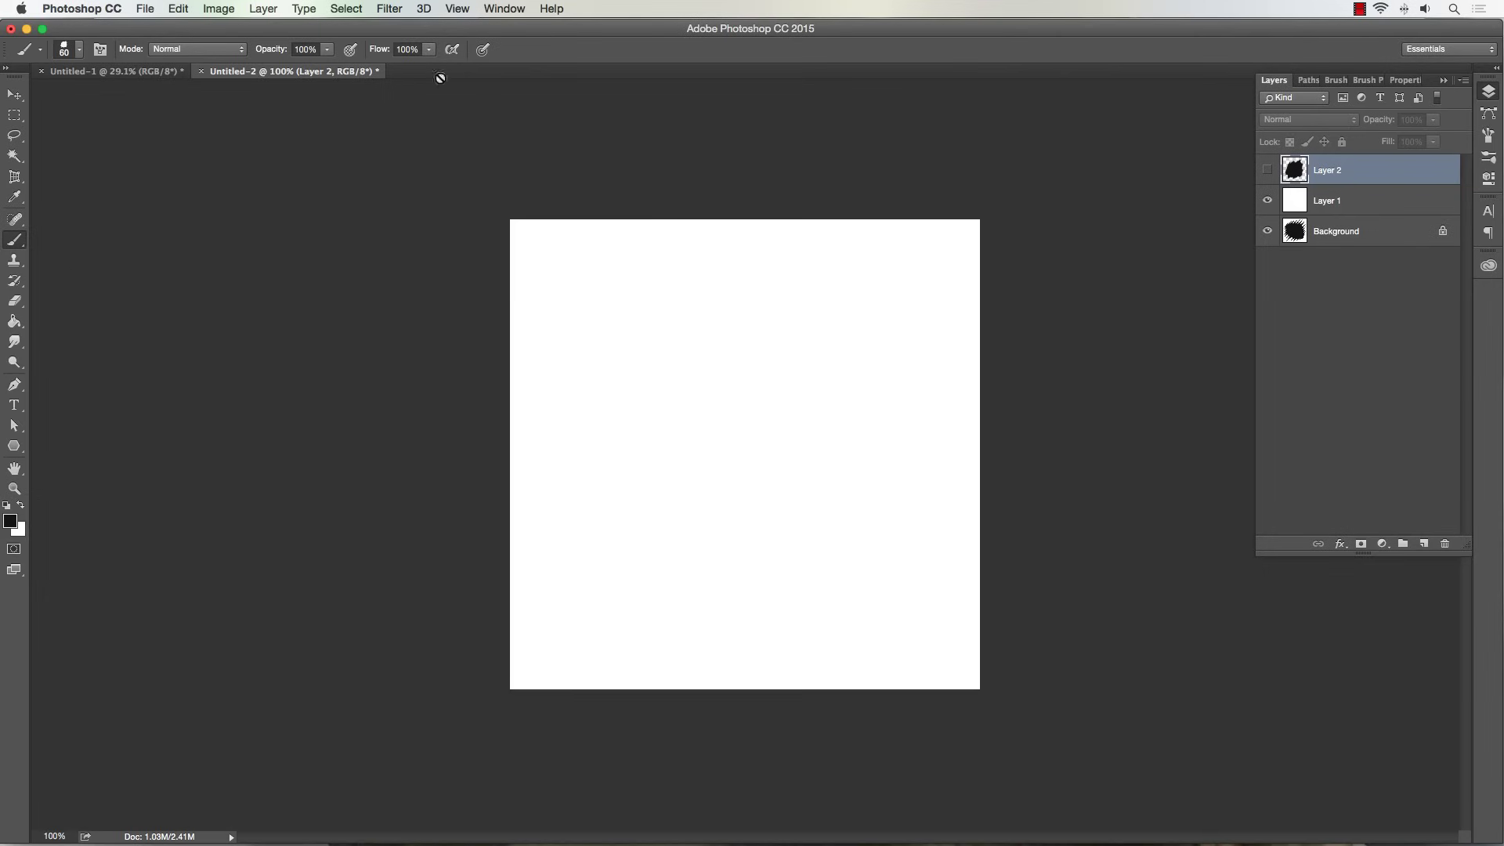
left_click(228, 8)
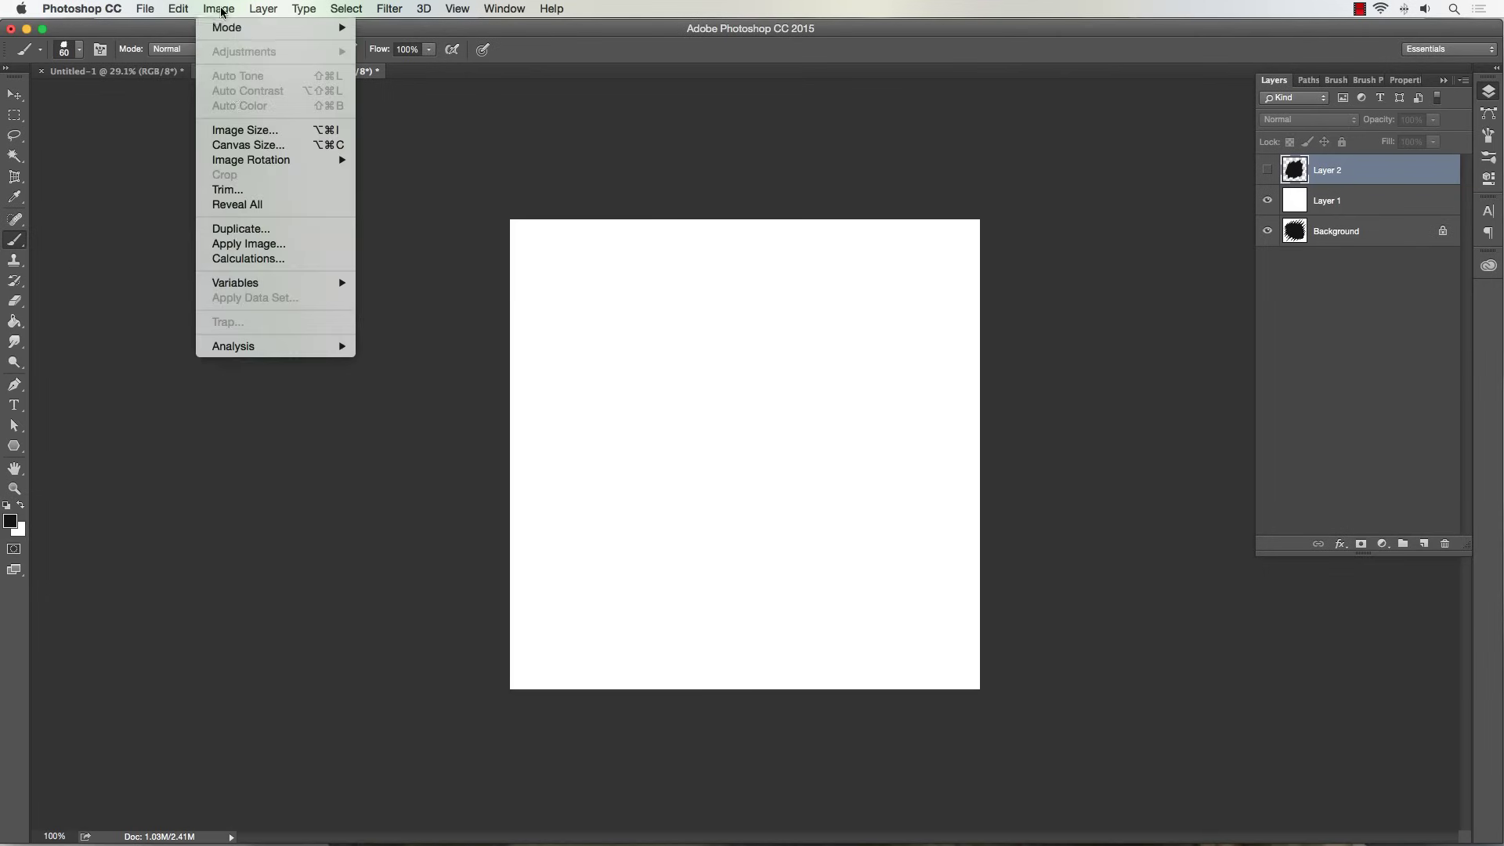
left_click(239, 127)
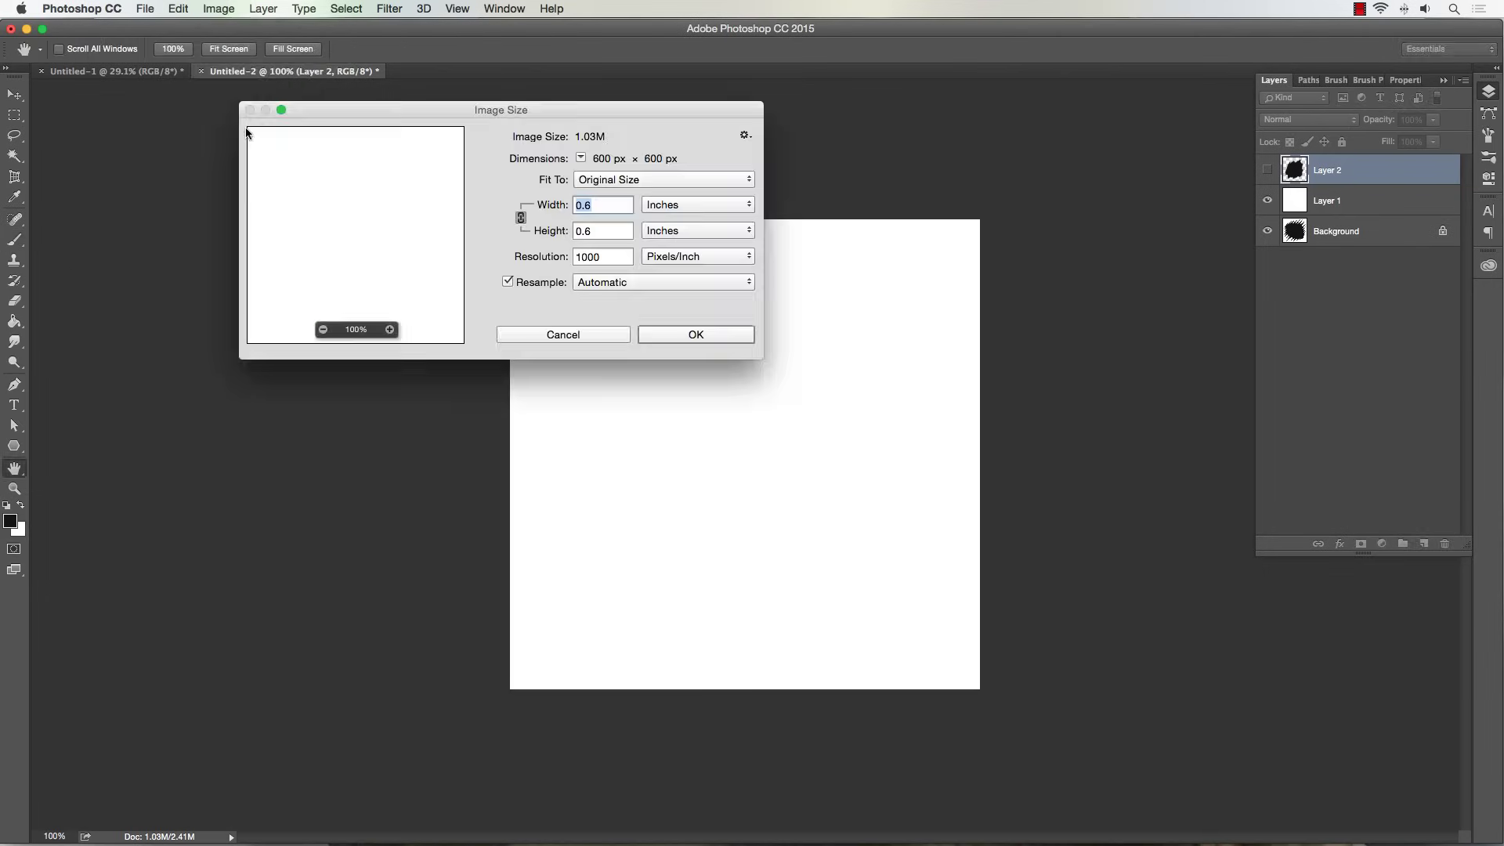
left_click(654, 208)
left_click(664, 198)
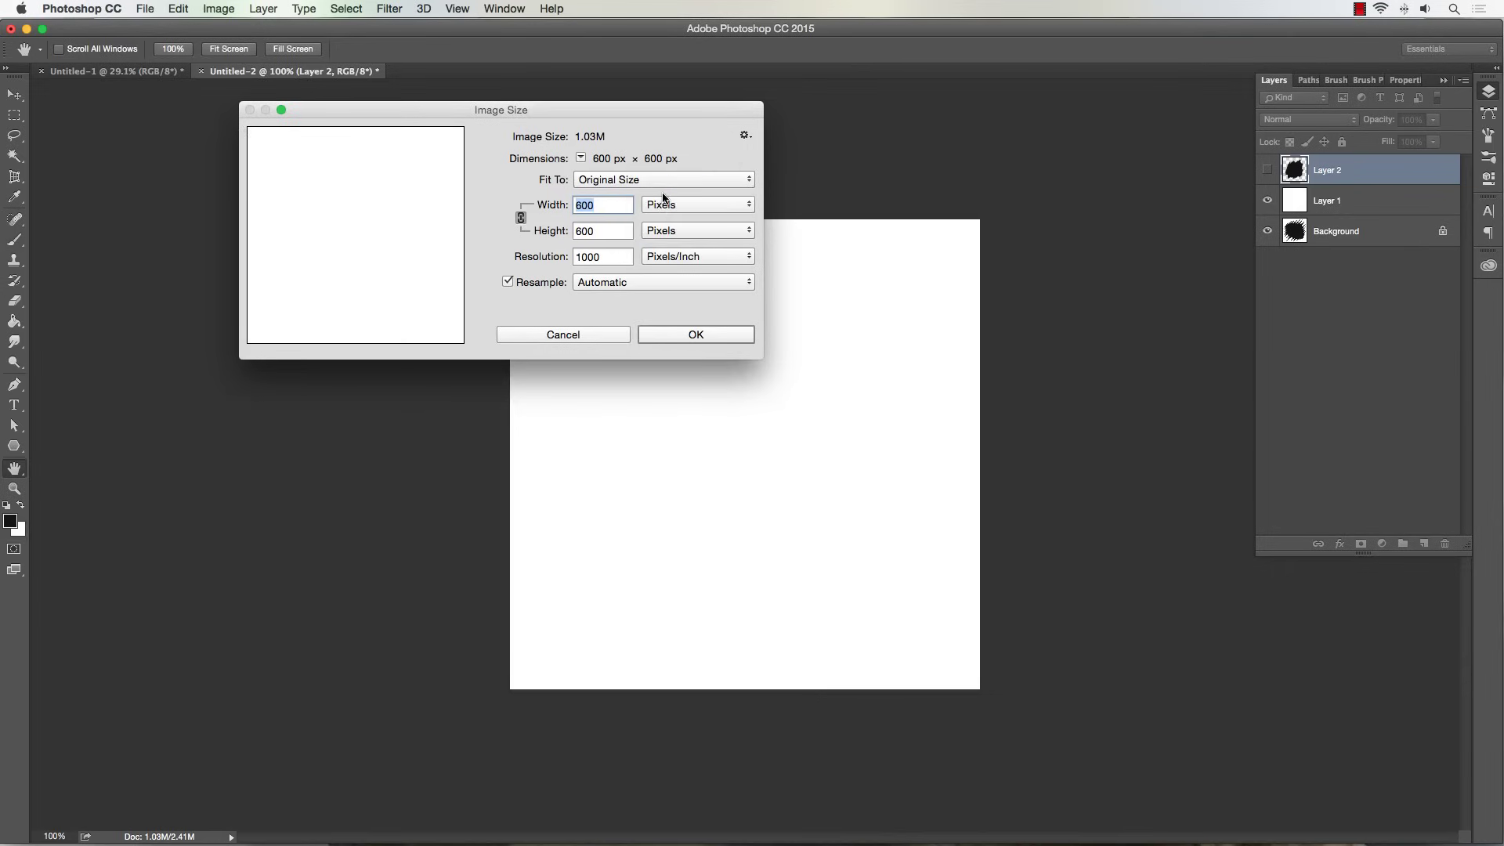
left_click(577, 334)
key("b")
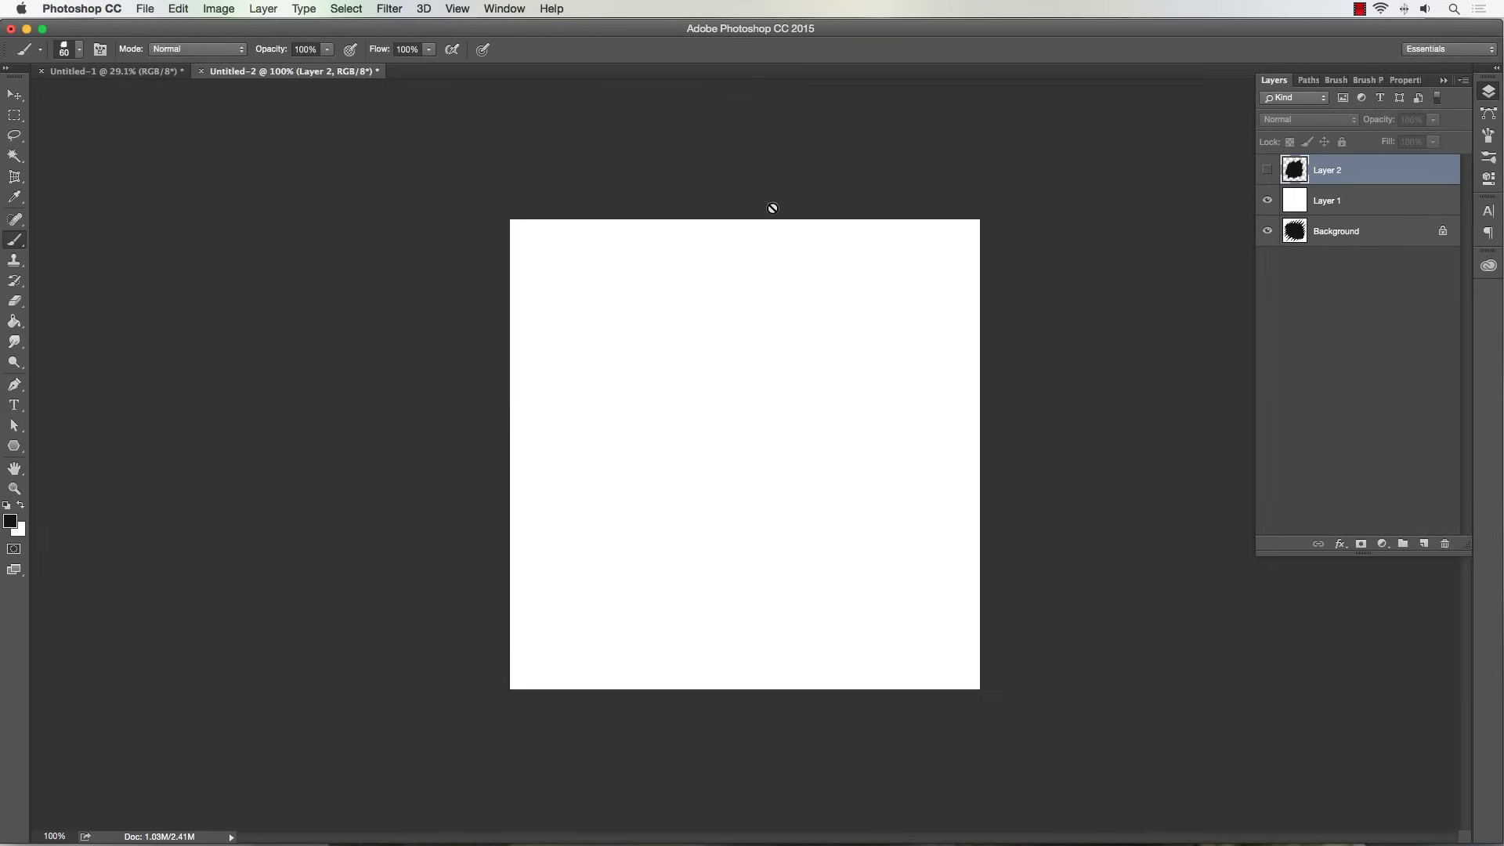
key("super+r")
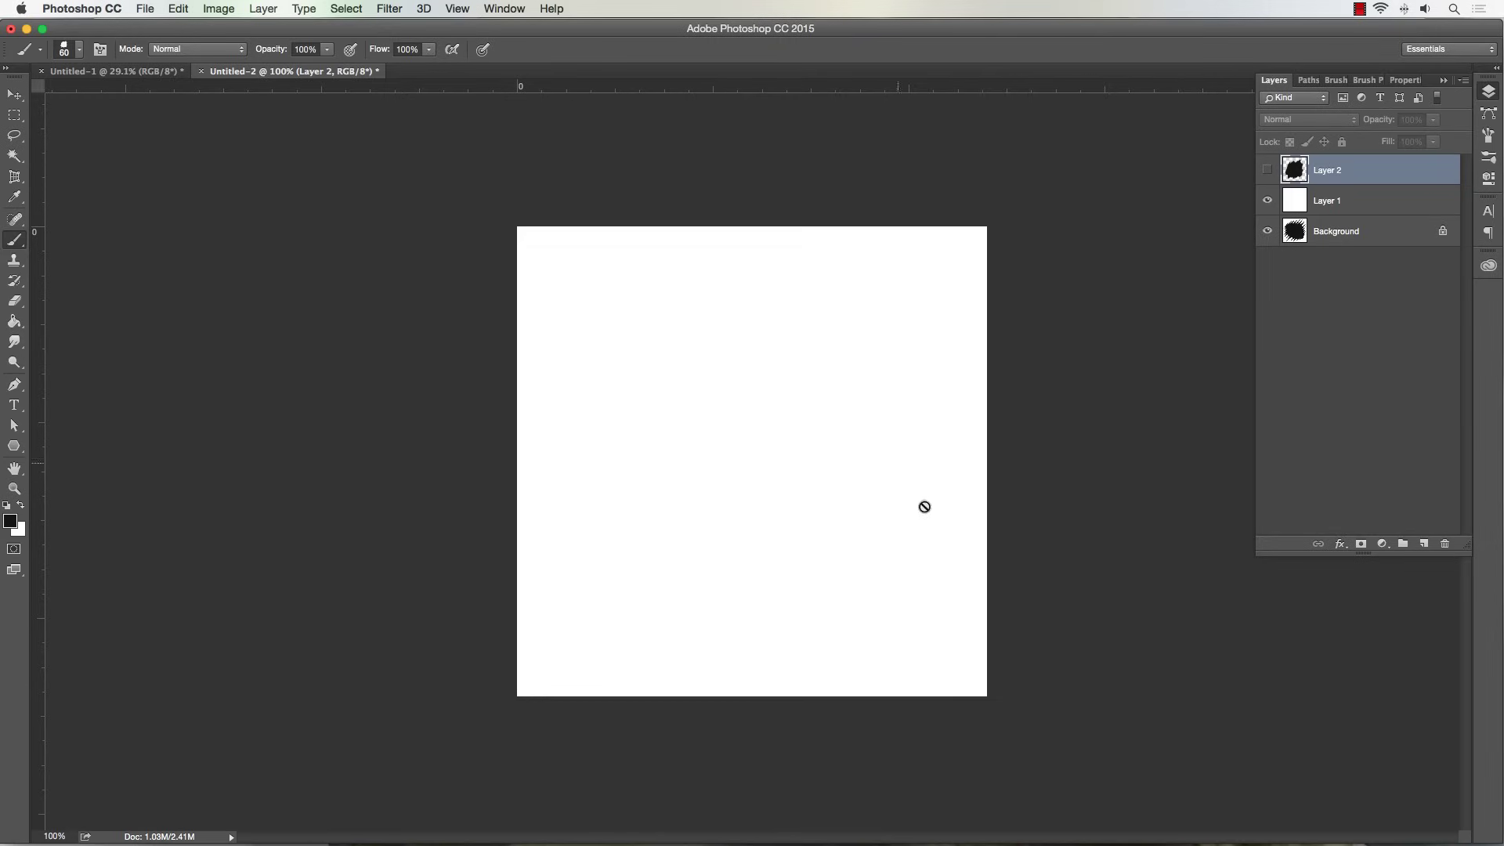
key("super+r")
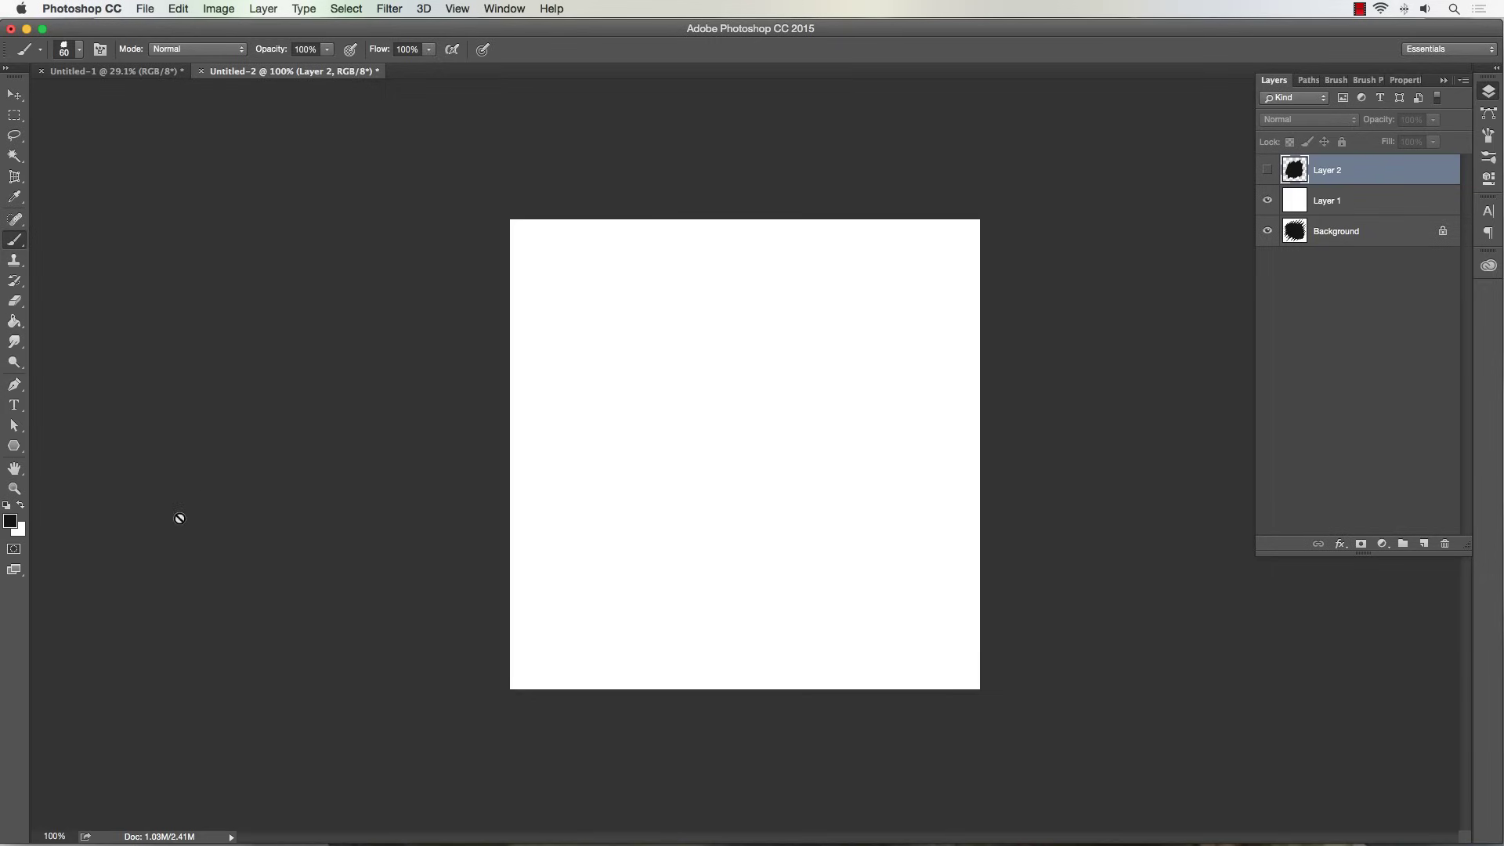
left_click(14, 488)
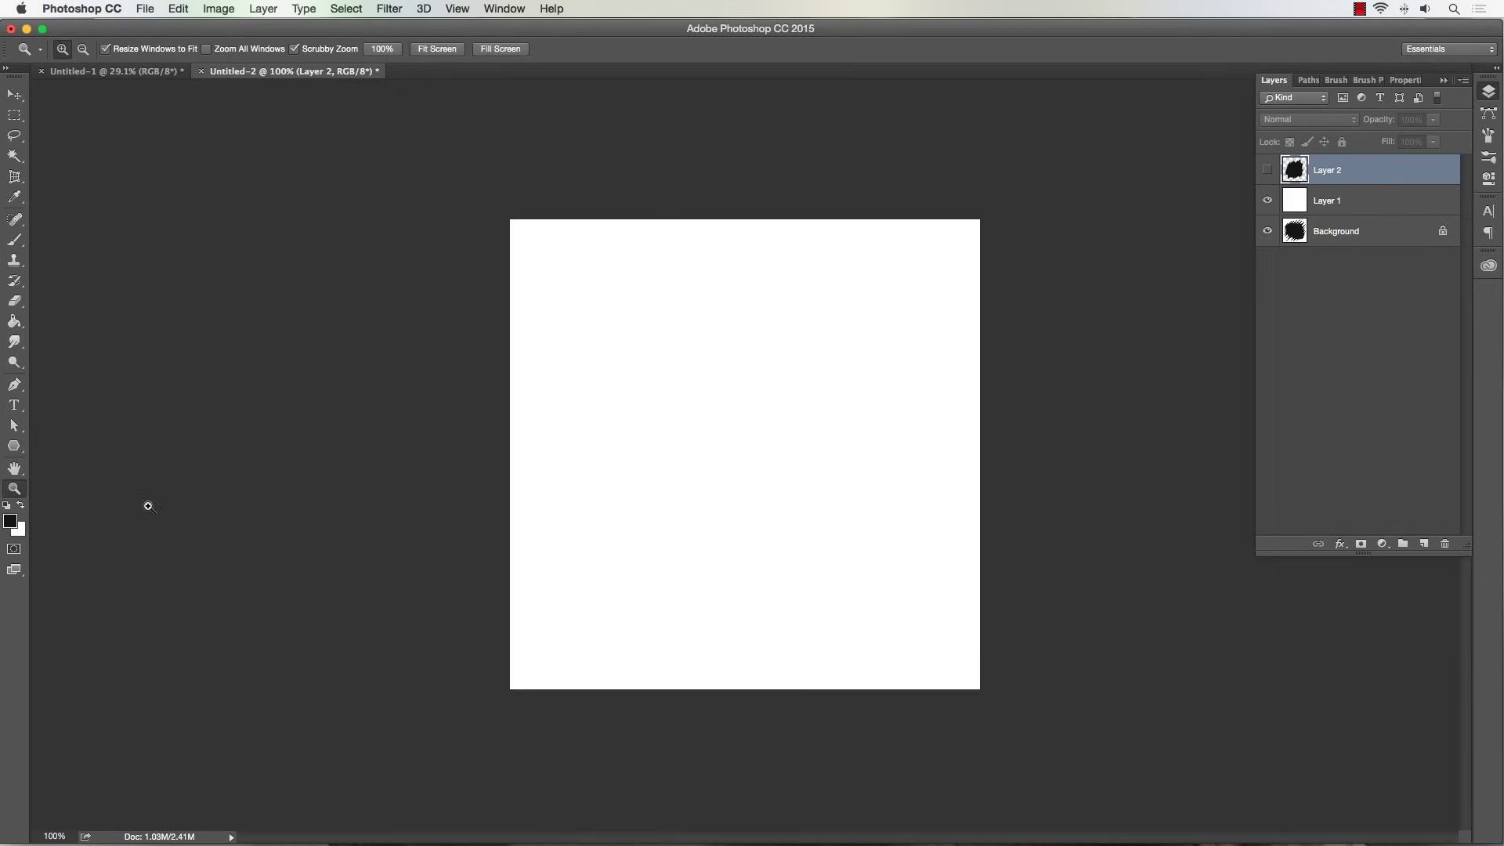
mouse_move(702, 454)
left_mouse_down()
mouse_move(643, 456)
mouse_move(685, 454)
left_mouse_up()
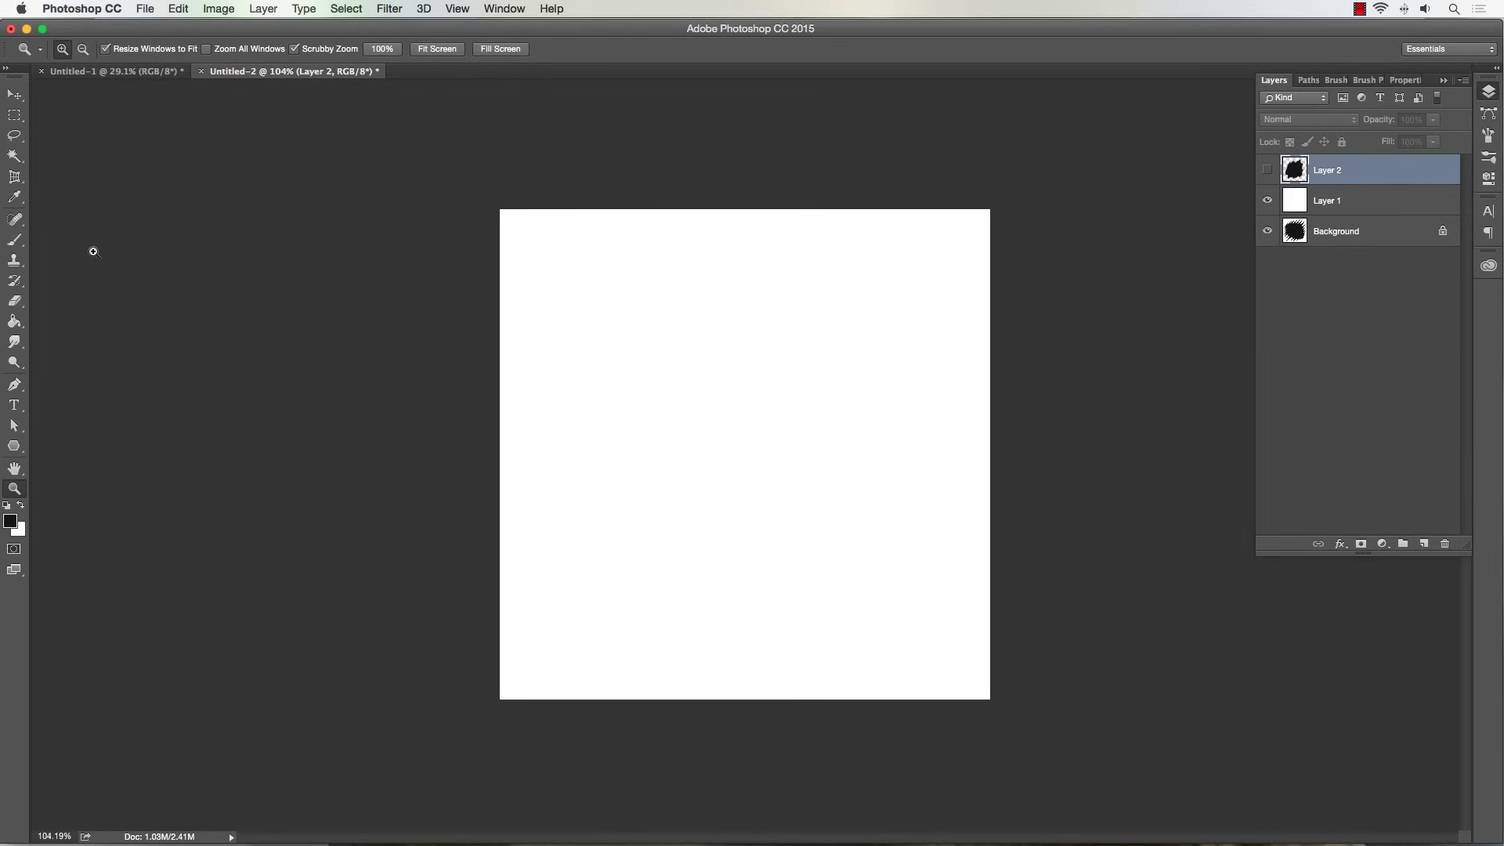
Draw a ragged Lasso selection around the canvas centre, redrawing it once after deselecting.
left_click(14, 135)
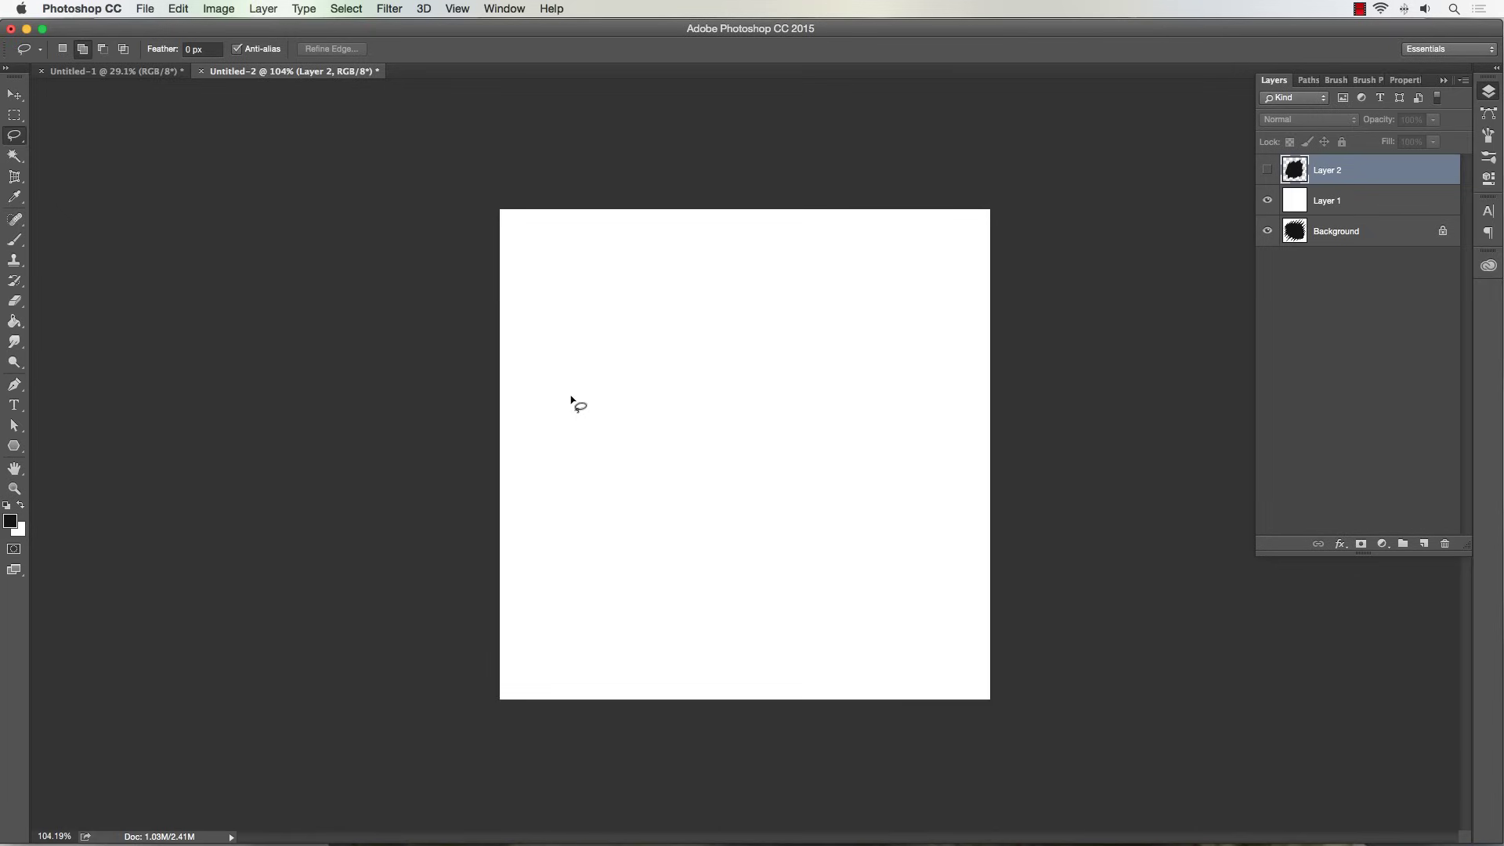
mouse_move(571, 397)
left_mouse_down()
mouse_move(601, 341)
mouse_move(609, 354)
mouse_move(709, 290)
mouse_move(814, 285)
mouse_move(838, 322)
mouse_move(879, 297)
mouse_move(903, 321)
mouse_move(927, 454)
mouse_move(889, 572)
mouse_move(815, 635)
mouse_move(740, 663)
mouse_move(733, 627)
mouse_move(651, 663)
mouse_move(618, 601)
mouse_move(591, 609)
mouse_move(567, 573)
mouse_move(552, 446)
mouse_move(591, 365)
left_mouse_up()
key("super+d")
mouse_move(570, 371)
left_mouse_down()
mouse_move(636, 295)
mouse_move(765, 267)
mouse_move(803, 293)
mouse_move(868, 263)
mouse_move(908, 376)
mouse_move(930, 378)
mouse_move(921, 433)
mouse_move(938, 439)
mouse_move(903, 567)
mouse_move(861, 624)
mouse_move(777, 668)
mouse_move(748, 651)
mouse_move(685, 675)
mouse_move(695, 632)
mouse_move(607, 656)
mouse_move(591, 589)
mouse_move(553, 581)
mouse_move(557, 480)
mouse_move(535, 426)
mouse_move(578, 348)
left_mouse_up()
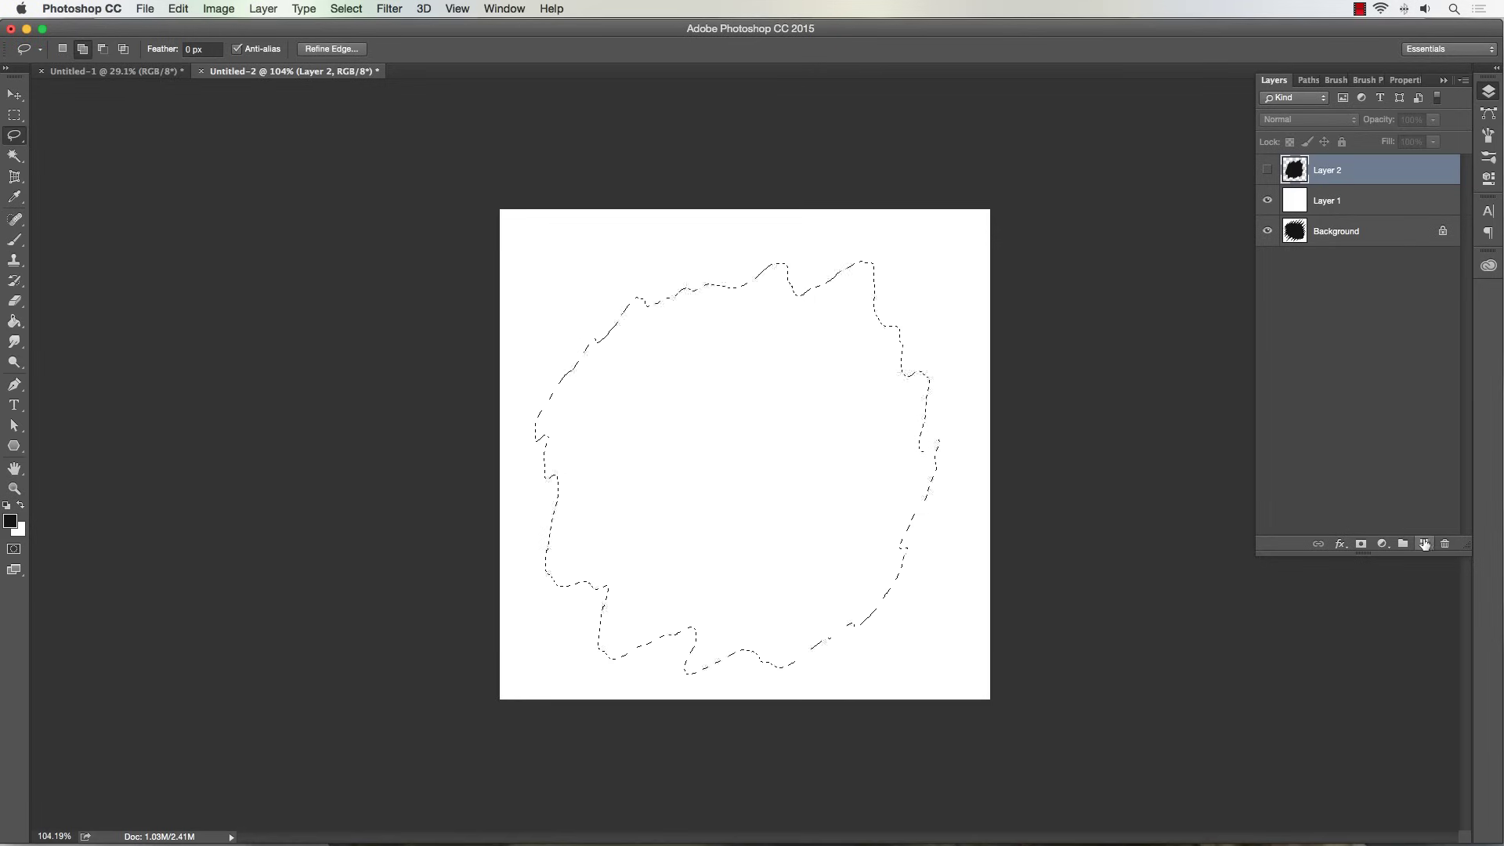
On a new Layer 3, fill the selection with black, deselect, and shift the shape slightly.
left_click(1424, 543)
left_click(14, 321)
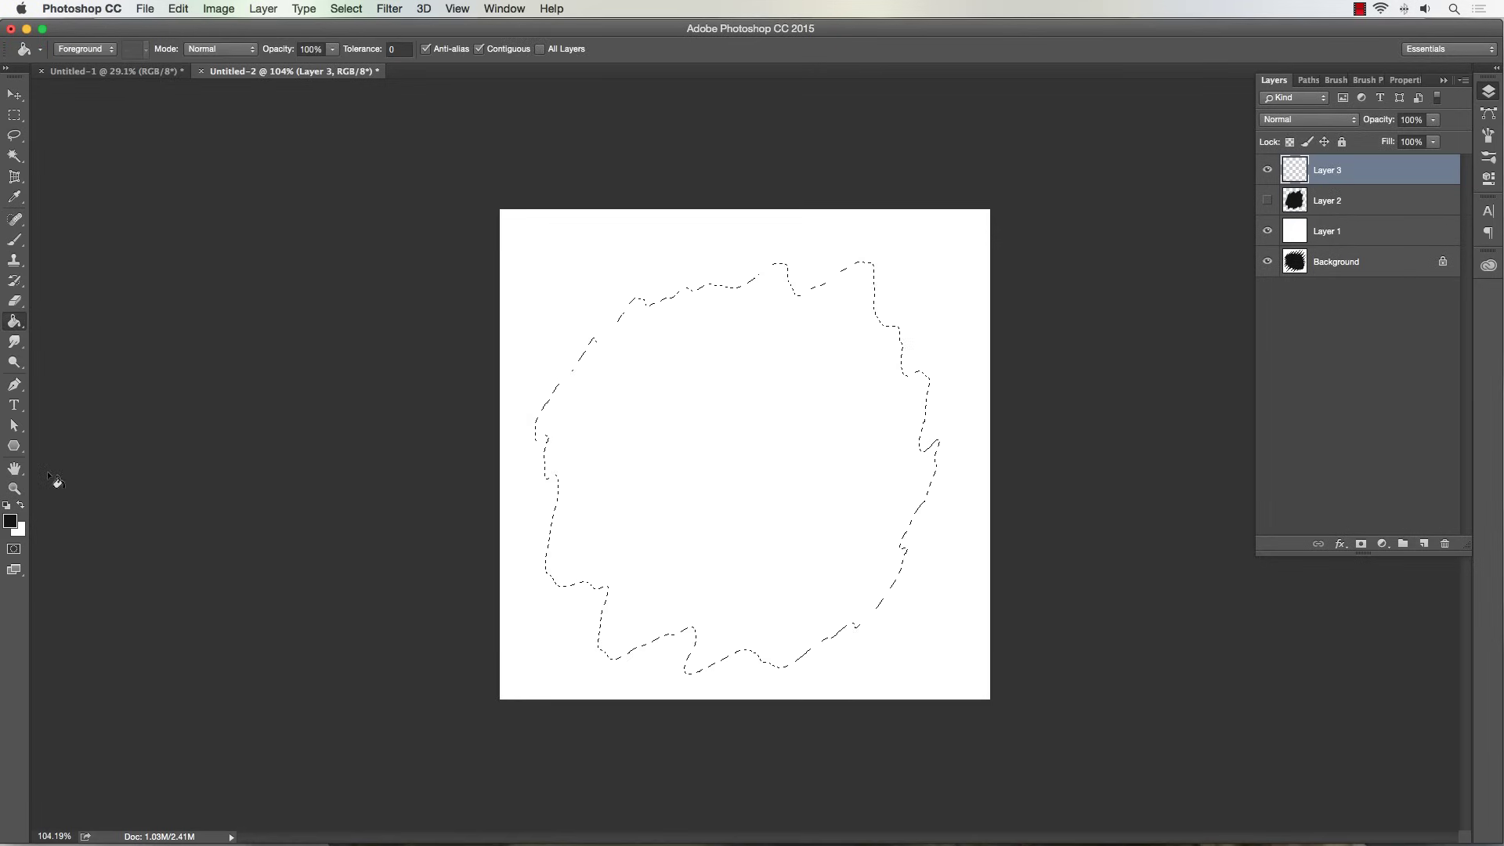
left_click(663, 424)
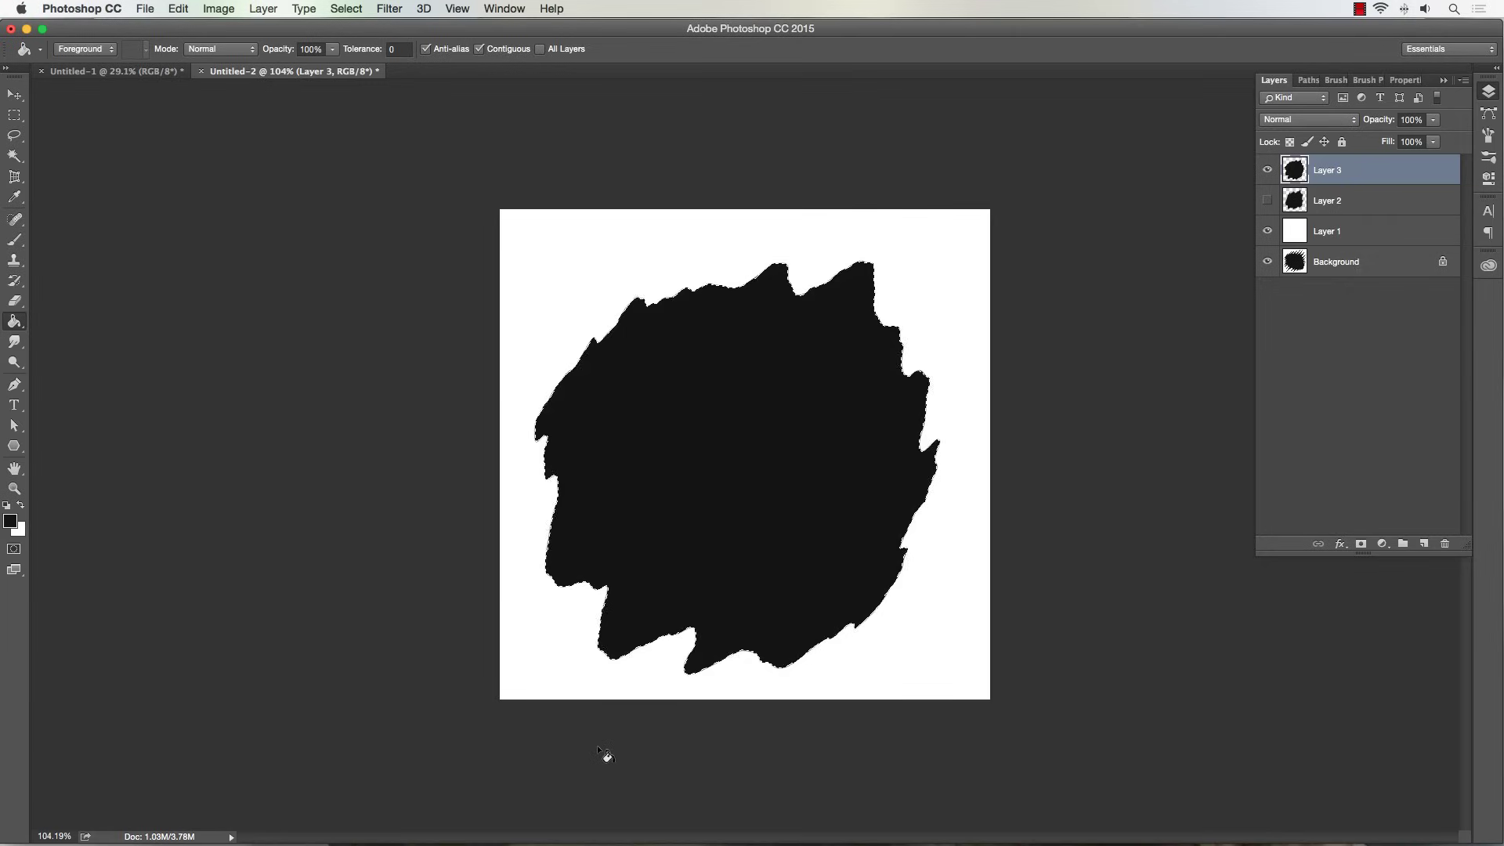
key("super+d")
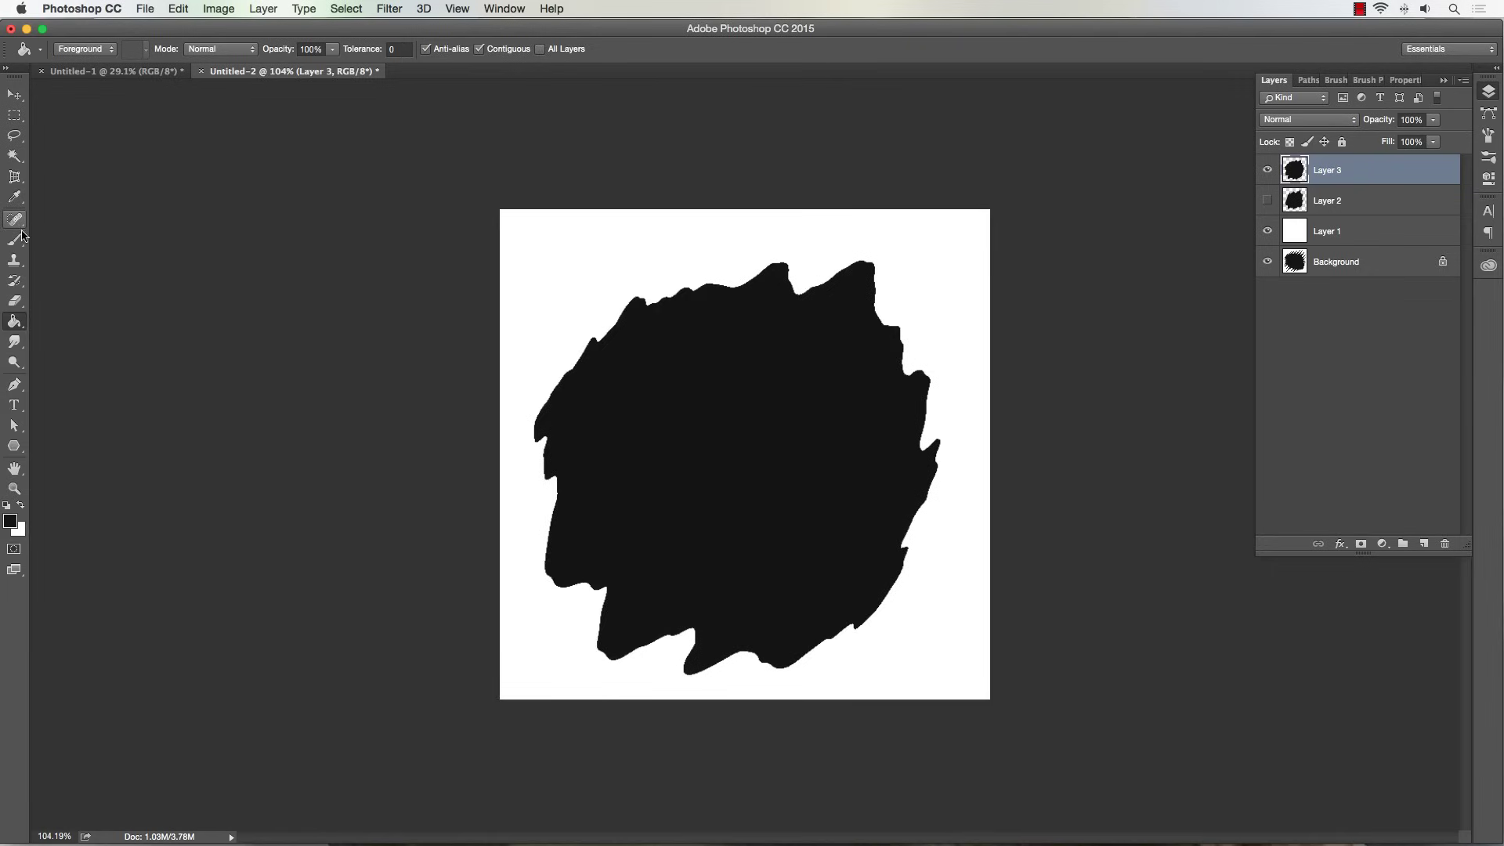
left_click(14, 95)
mouse_move(632, 429)
left_mouse_down()
mouse_move(661, 396)
mouse_move(640, 422)
left_mouse_up()
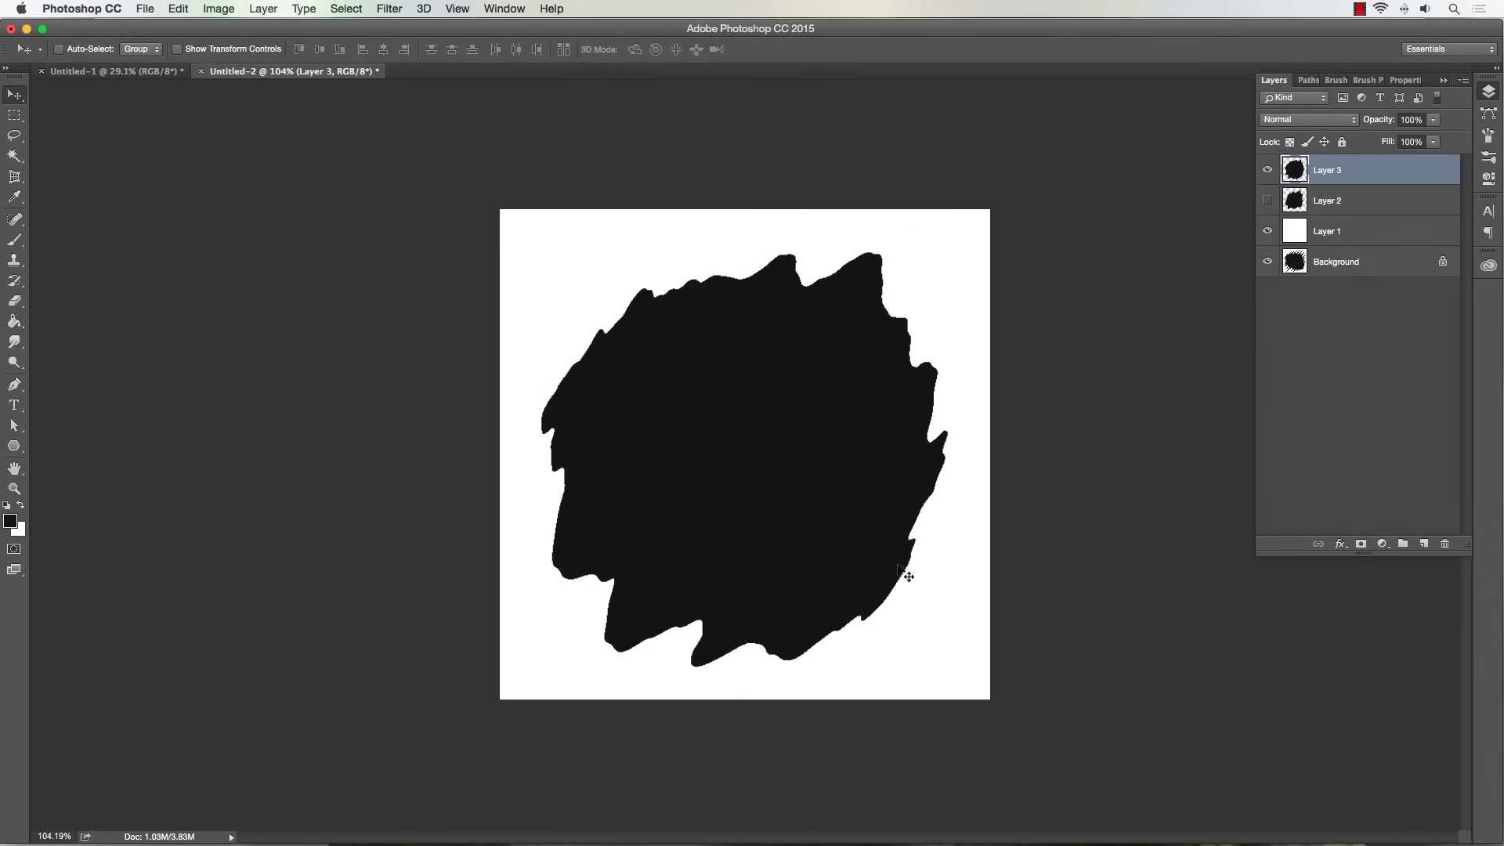
Soften the black blot with a 5.8-pixel Gaussian Blur and nudge it into place.
left_click(389, 10)
mouse_move(401, 195)
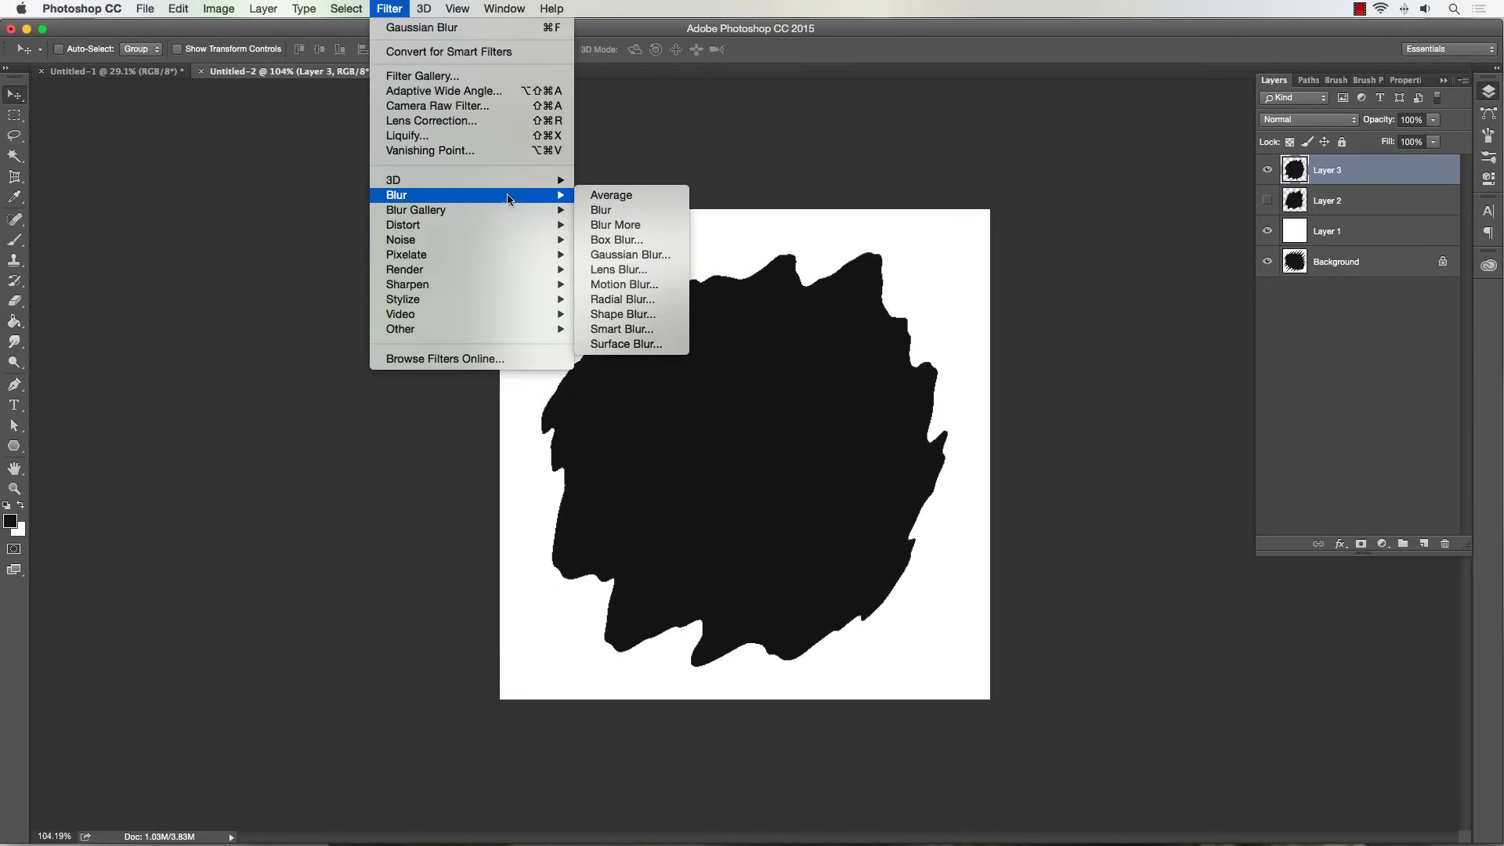
left_click(629, 255)
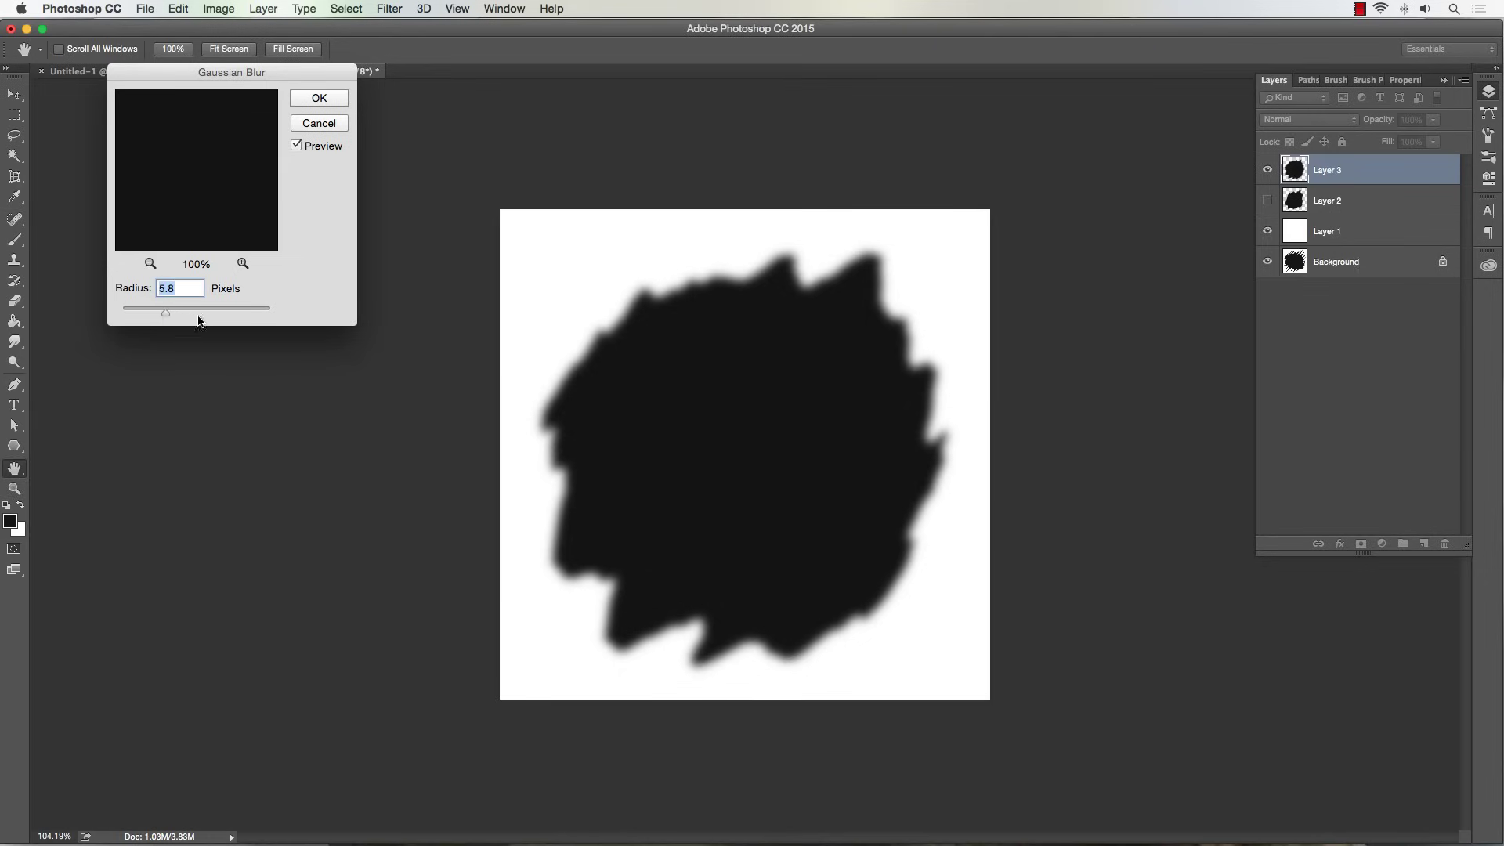
left_click(329, 100)
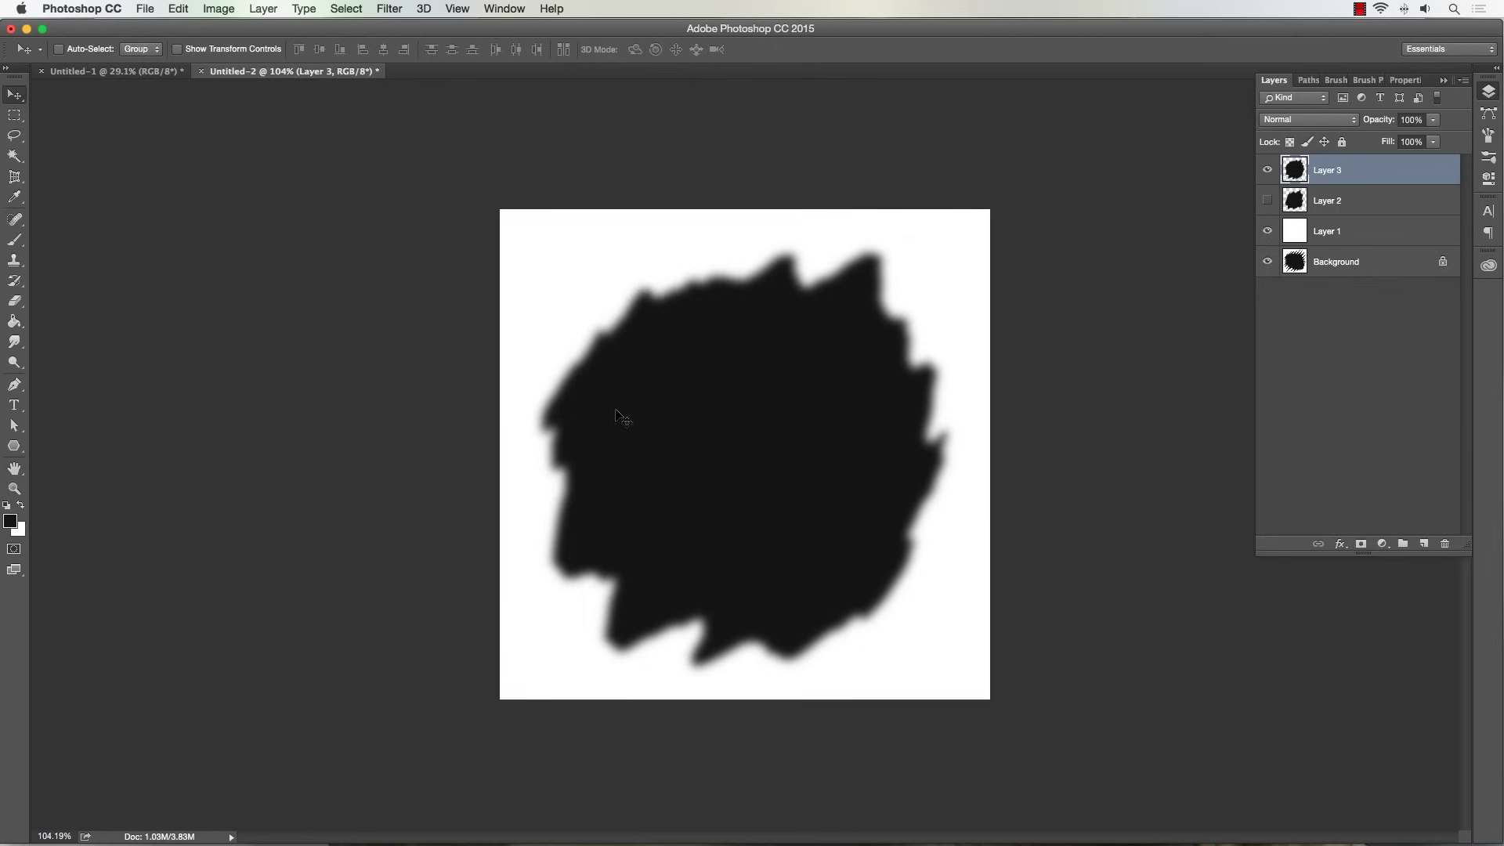
left_click_drag(615, 409, 617, 416)
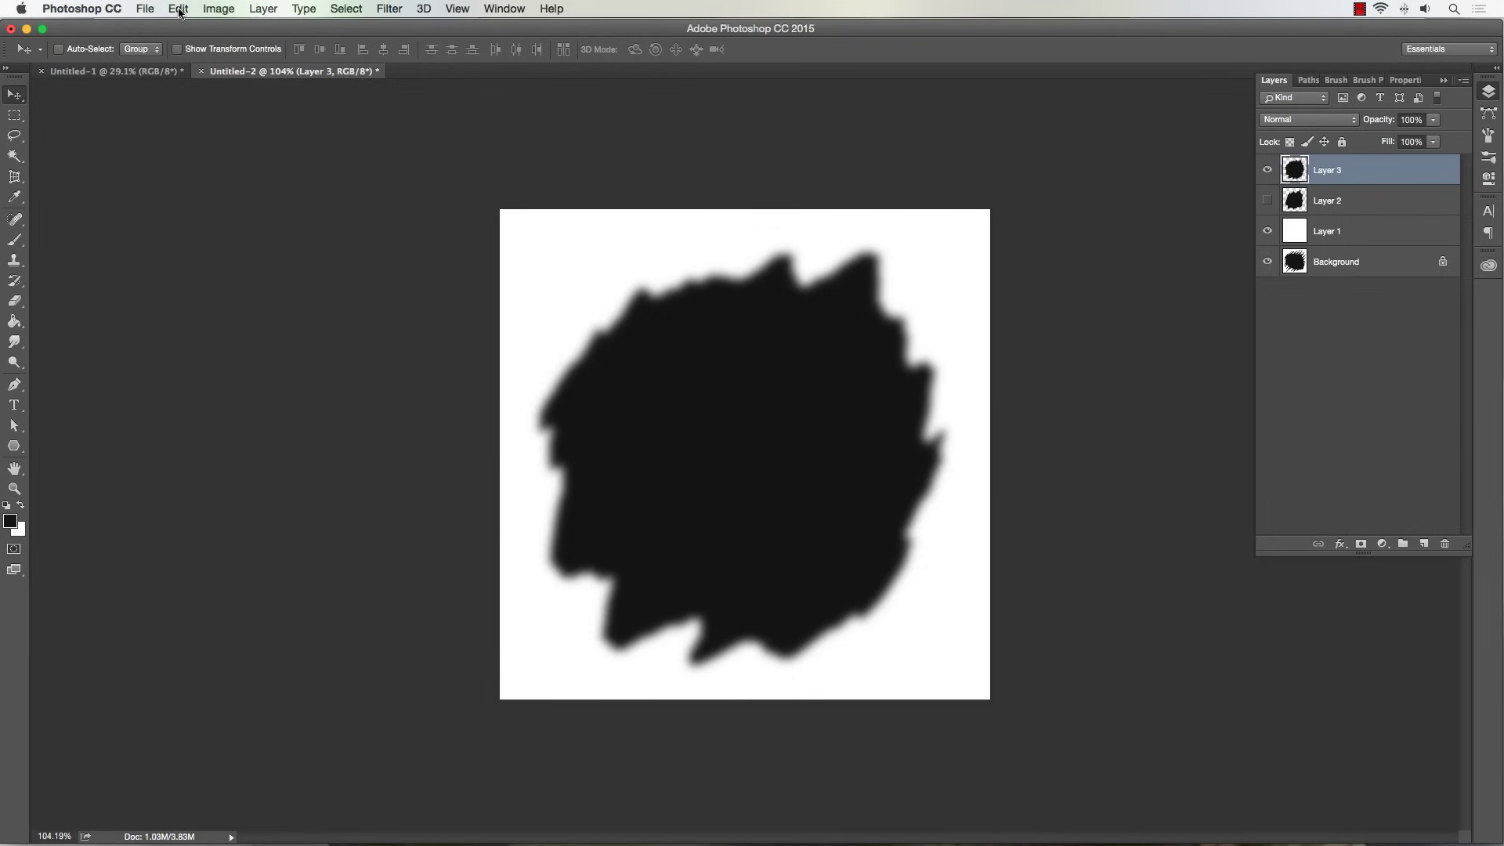
Define the blurred blot as a new 536-pixel brush preset named 'Ro'.
left_click(179, 11)
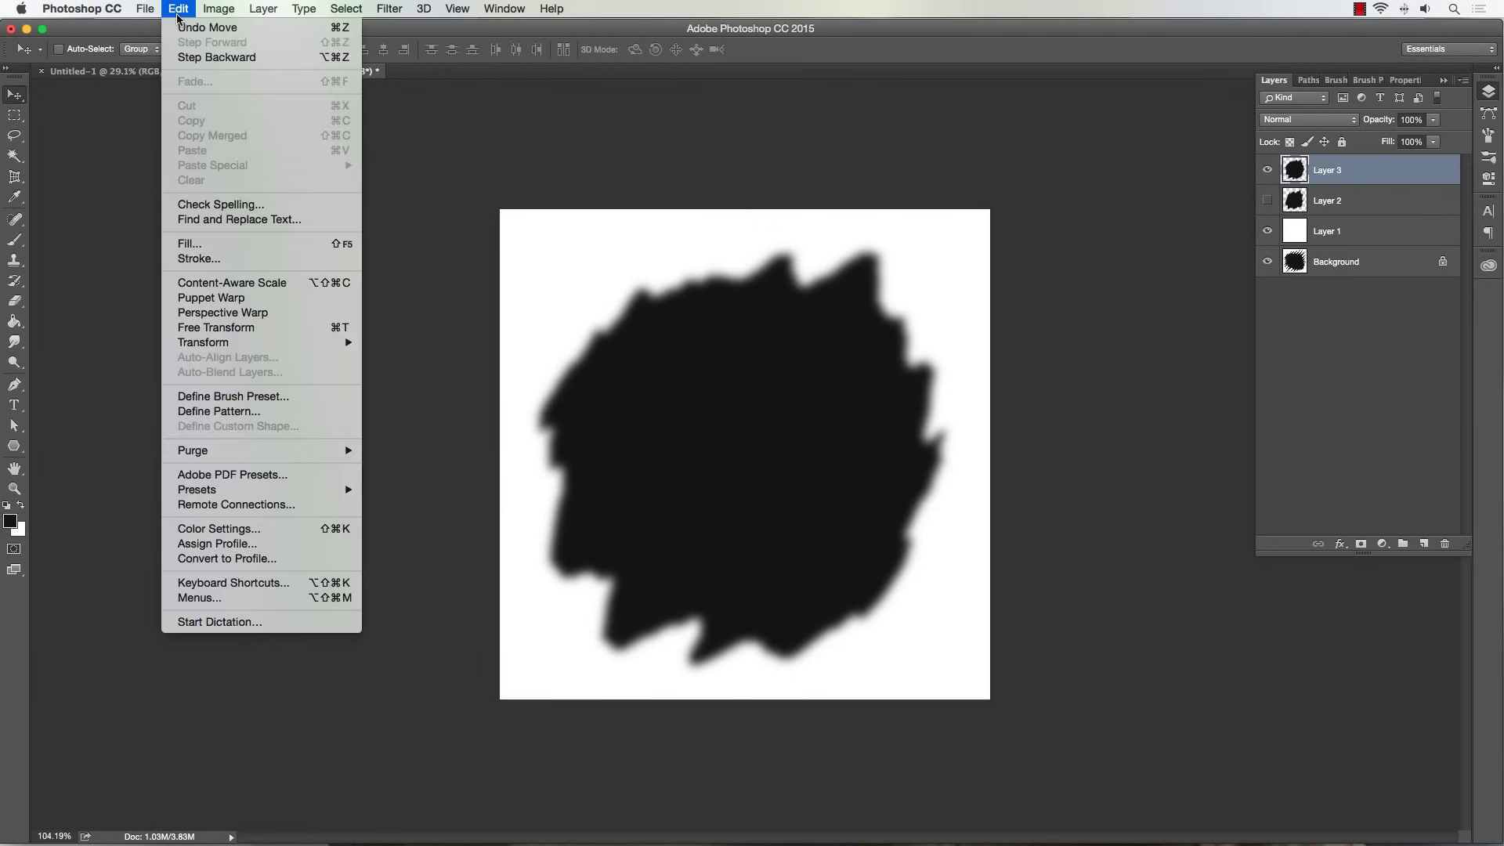
left_click(197, 398)
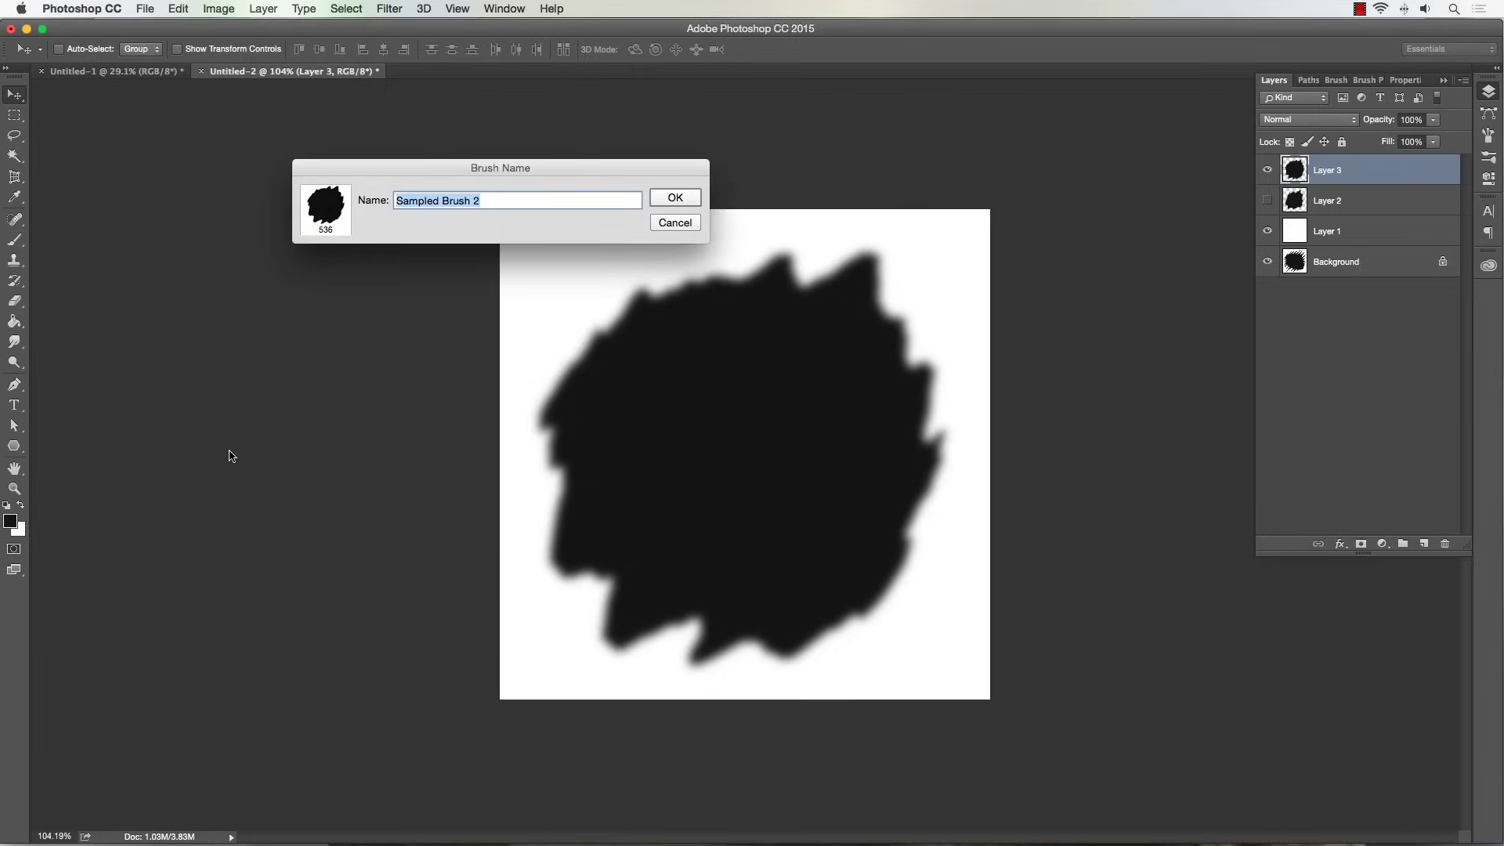
type("Robs Awesome Inking")
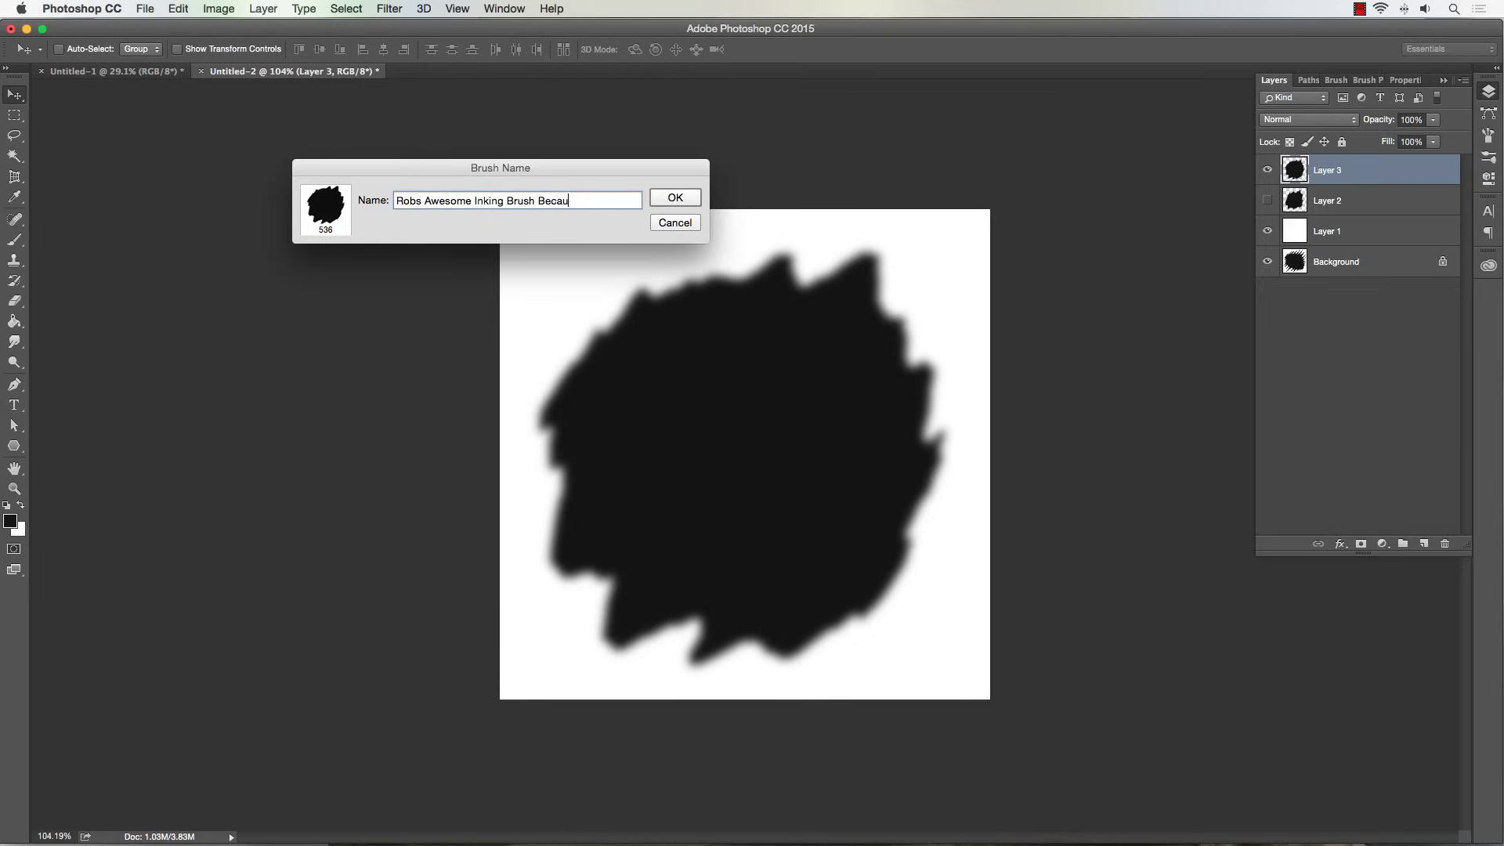
key("Return")
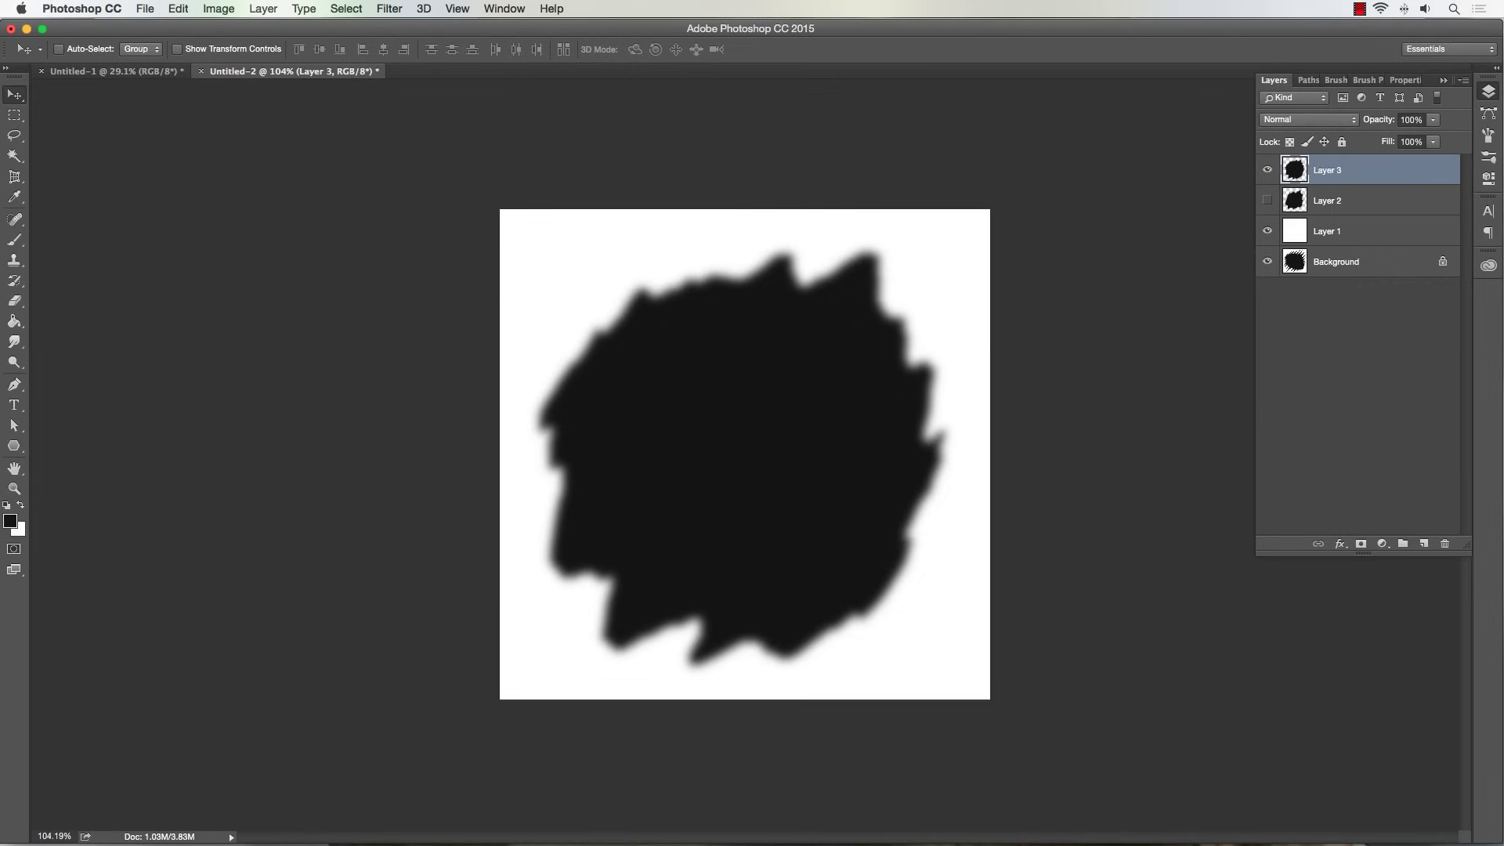
Pick the Brush tool on Untitled-1 and size the custom brush to 175 pixels.
left_click(14, 239)
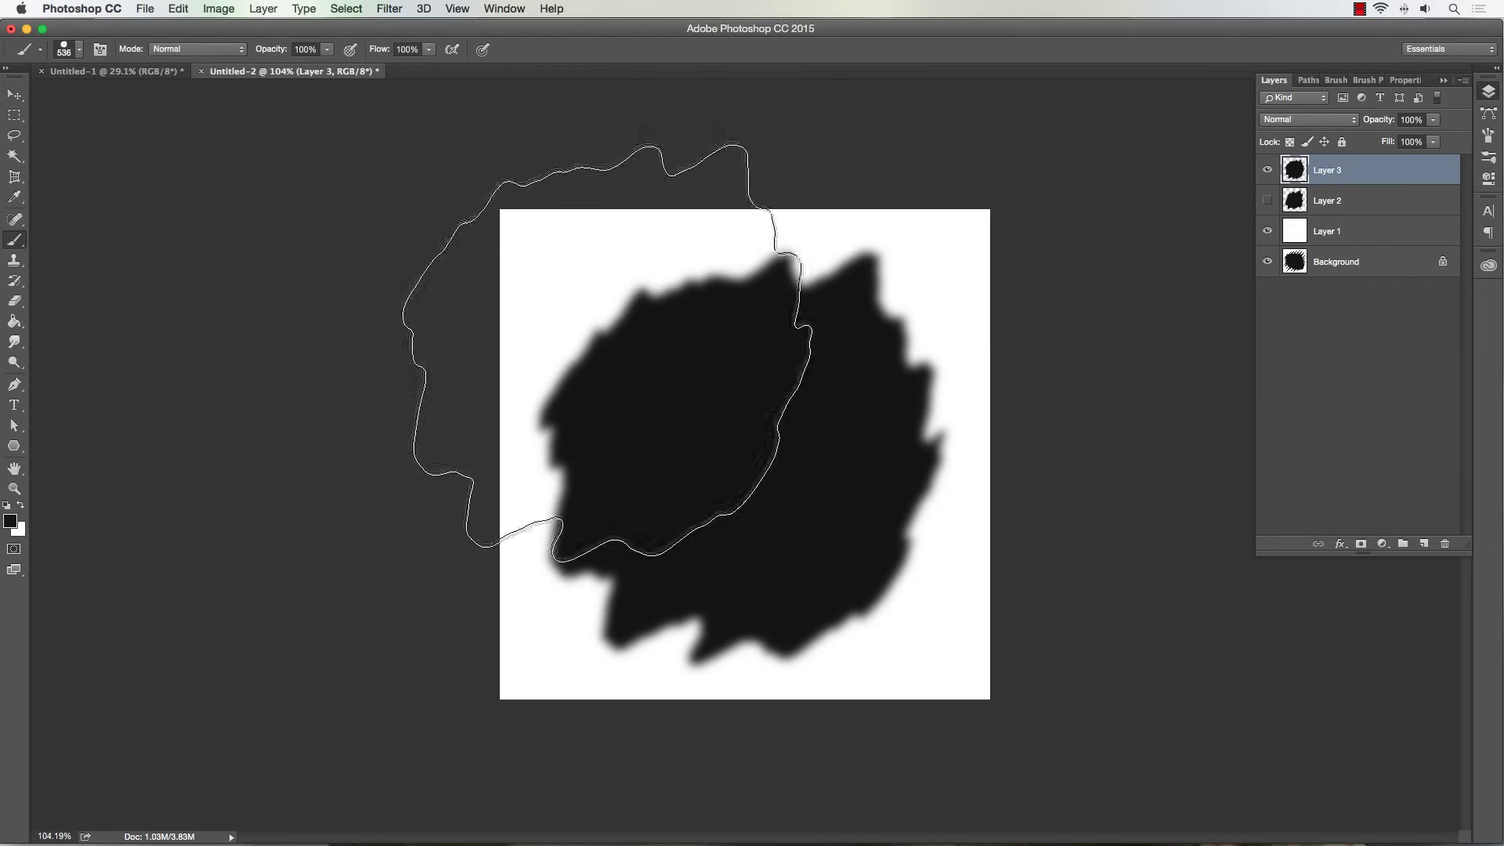
left_click(162, 74)
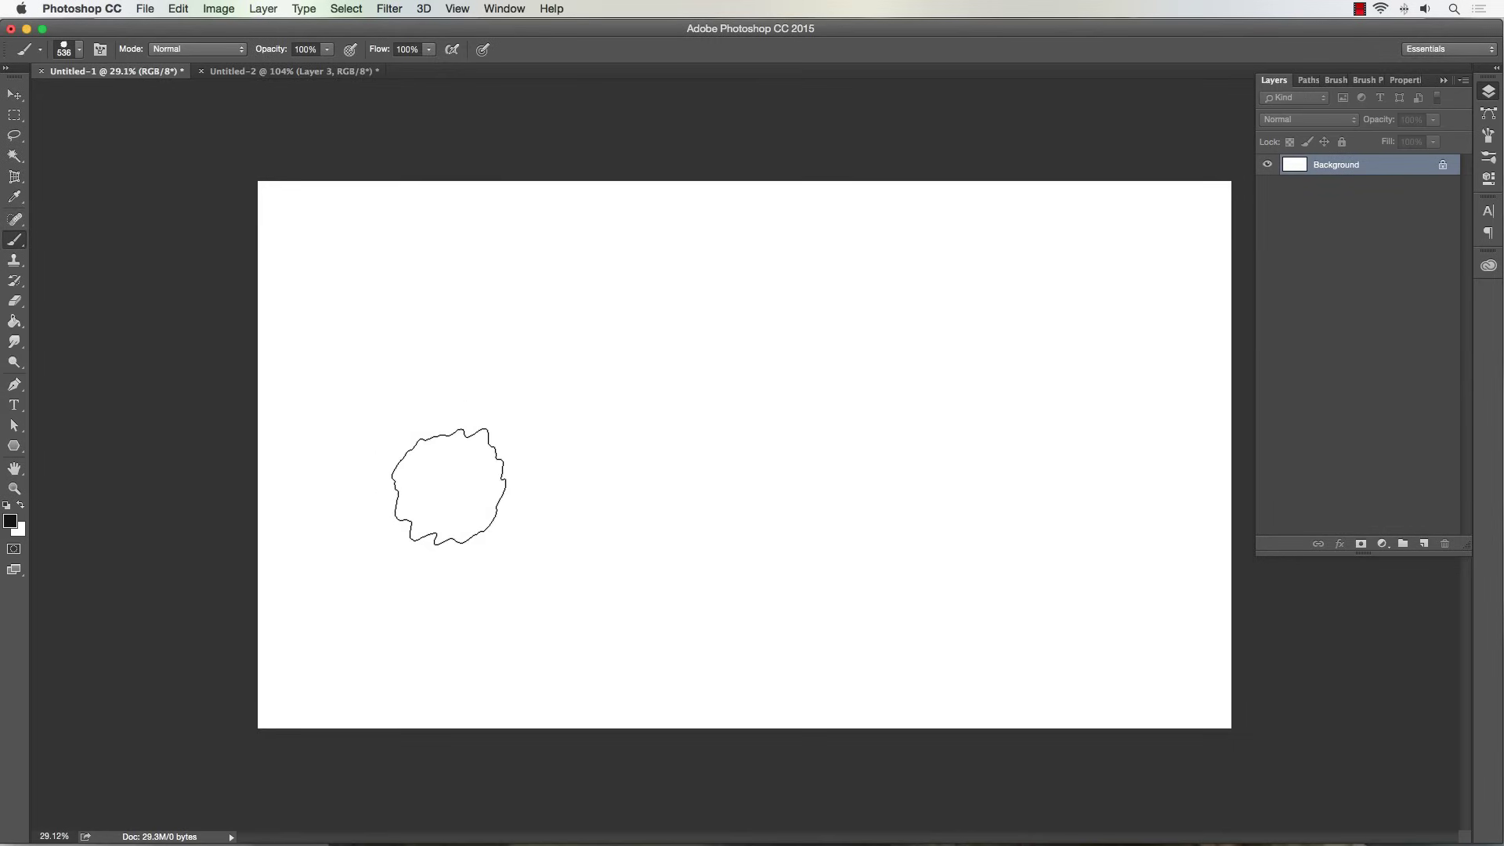
key("bracketleft")
key("bracketleft")
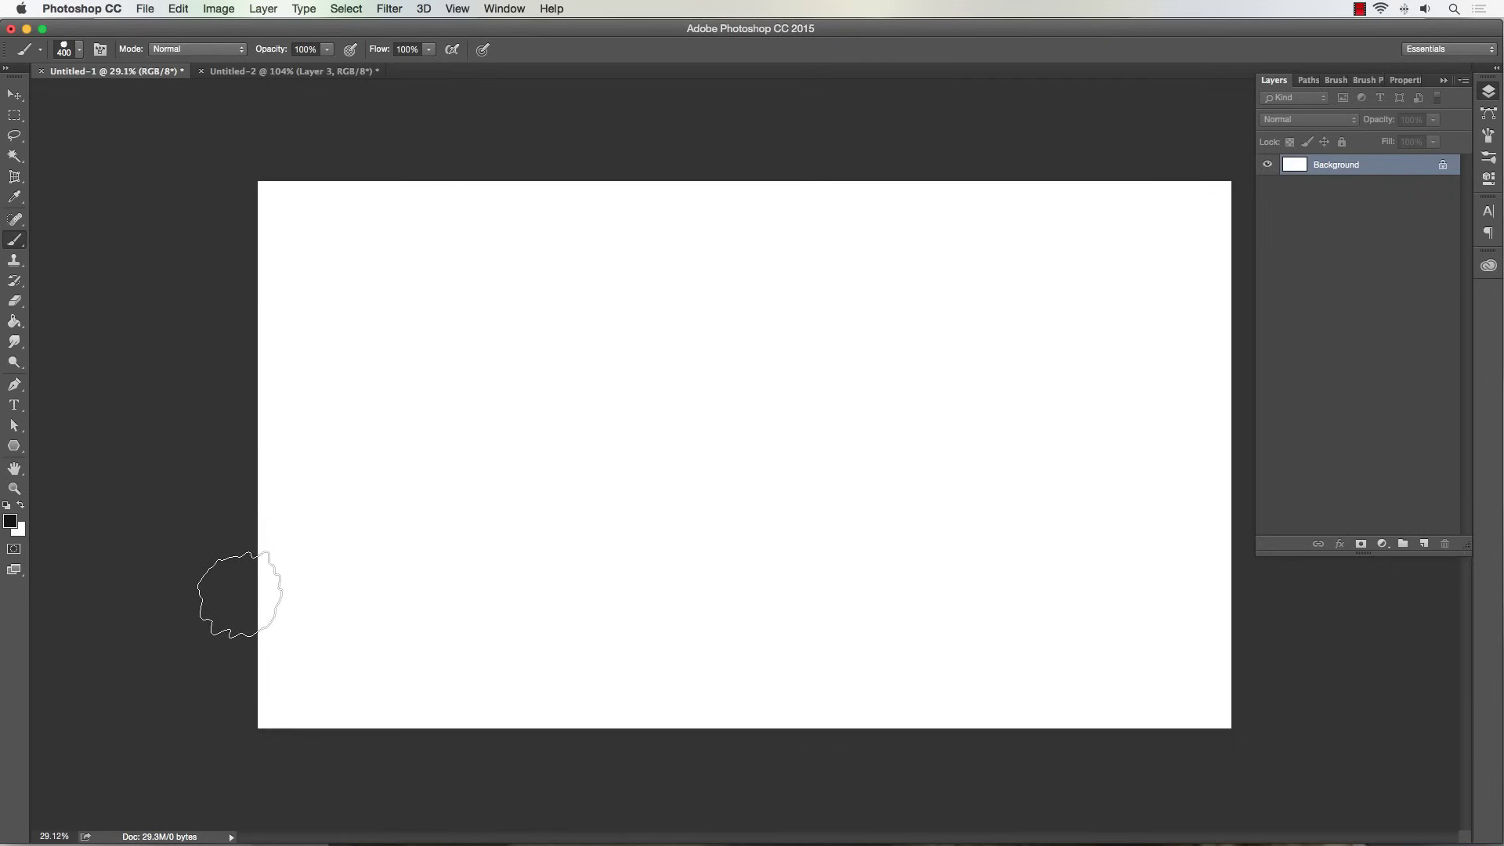
key("bracketleft")
key("bracketleft")
key("bracketleft")
key("bracketleft")
key("bracketleft")
key("bracketleft")
key("bracketleft")
key("bracketleft")
key("bracketleft")
key("bracketleft")
key("bracketright")
key("bracketright")
key("bracketright")
key("bracketright")
key("bracketright")
key("bracketright")
key("bracketright")
Paint thick test scribbles with the brush, then clear the canvas back to white.
left_click_drag(494, 307, 697, 529)
mouse_move(521, 366)
left_mouse_down()
mouse_move(497, 463)
mouse_move(369, 248)
mouse_move(836, 467)
mouse_move(852, 295)
mouse_move(1053, 599)
left_mouse_up()
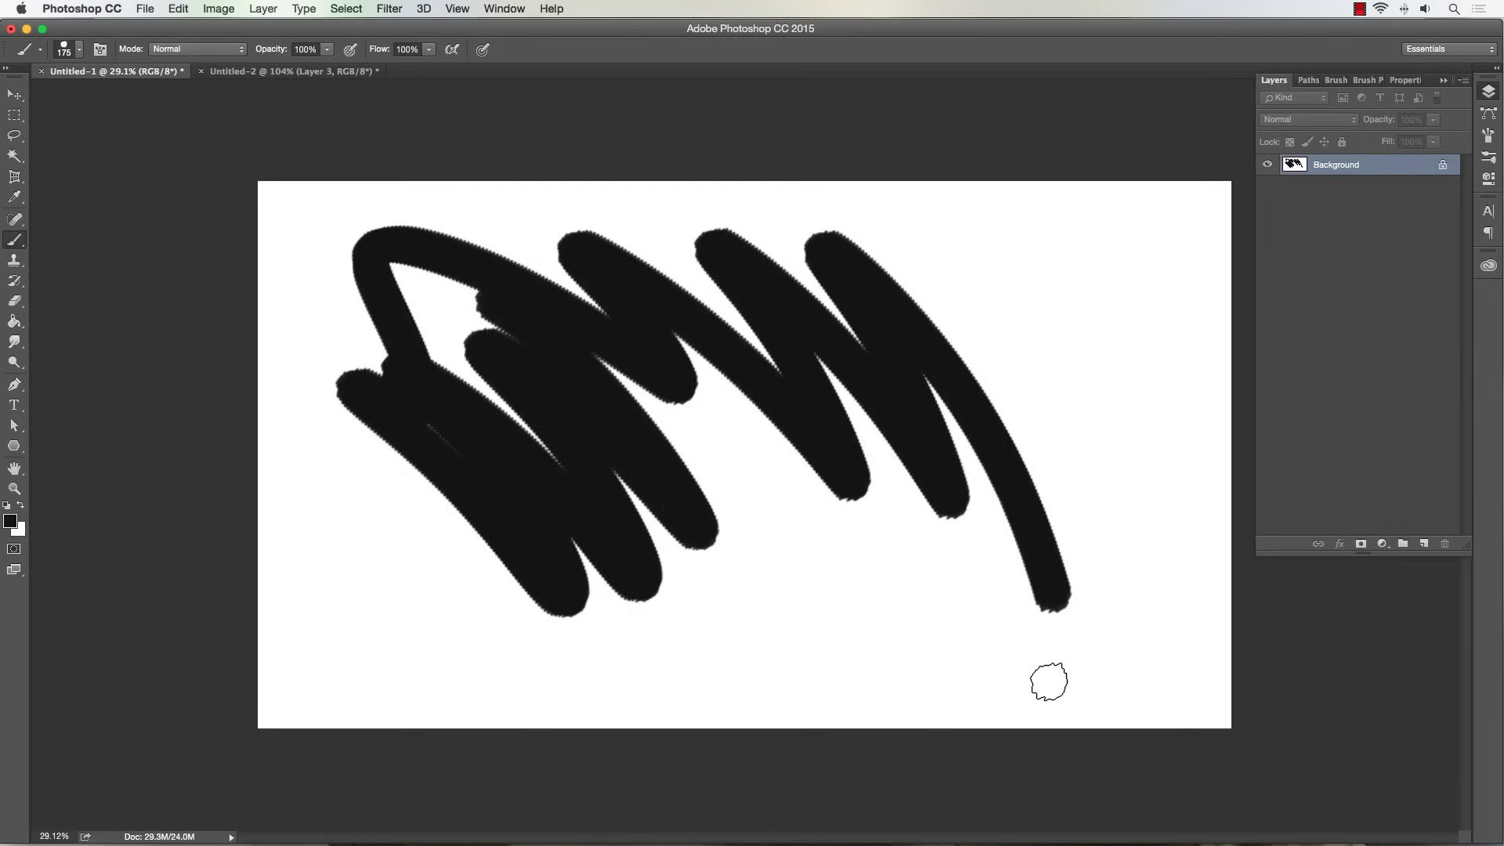
key("super+BackSpace")
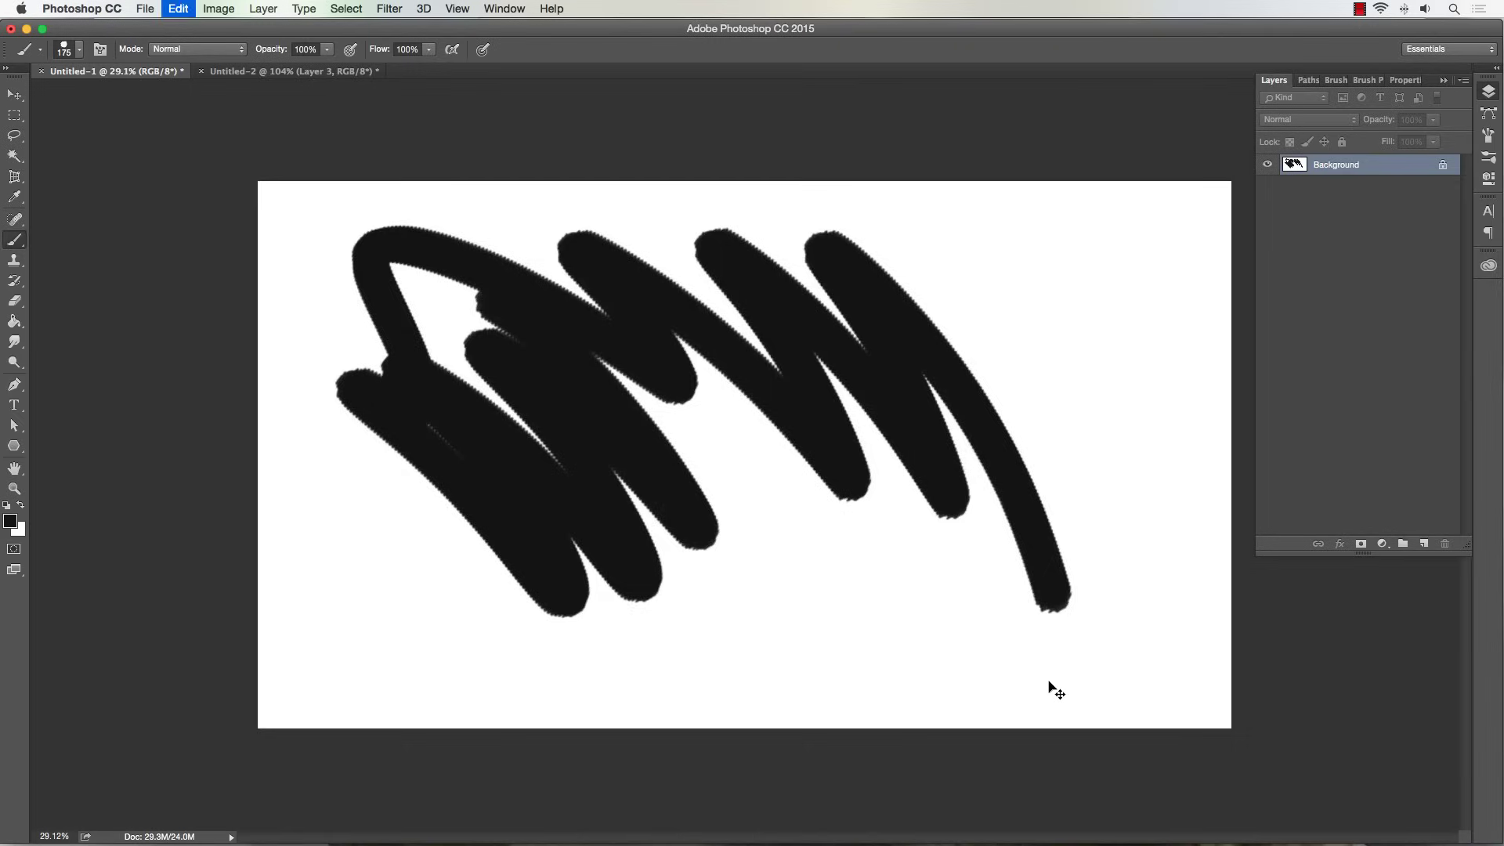
Enable Shape Dynamics with Size Jitter controlled by Pen Pressure.
left_click(1488, 135)
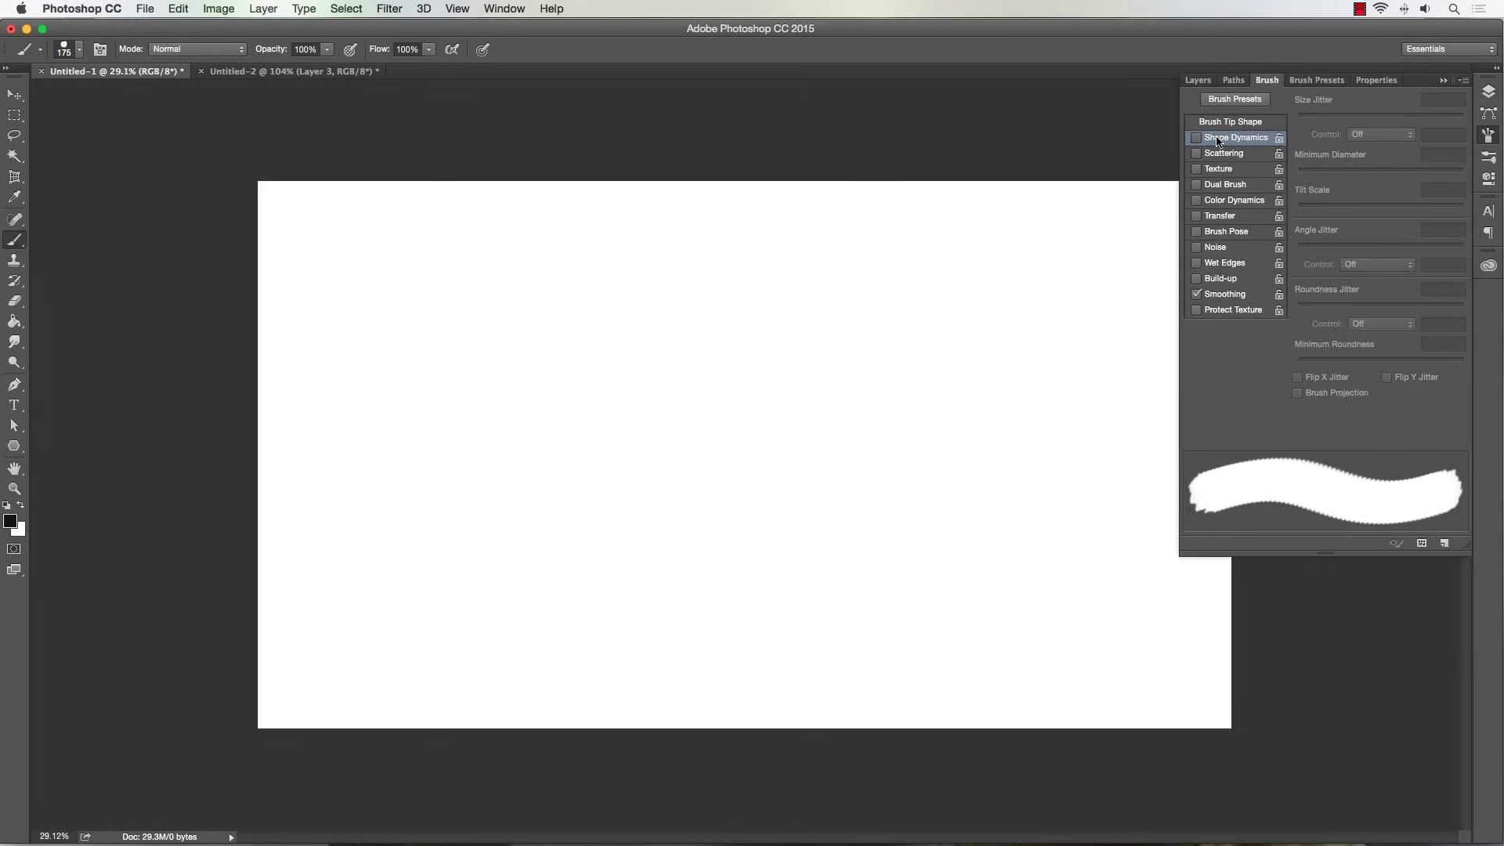
left_click(1214, 143)
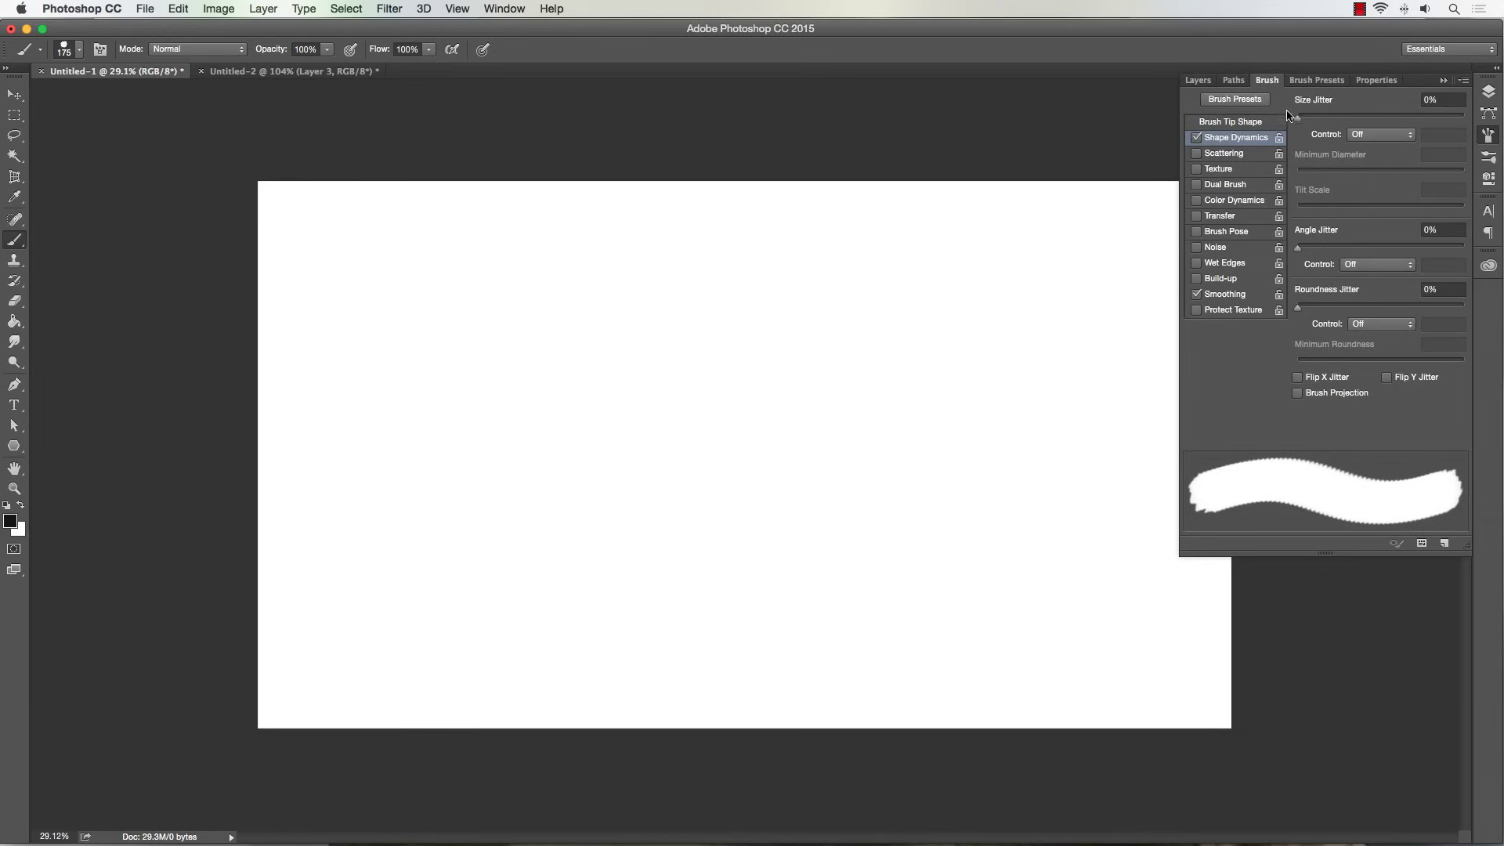
left_click(1363, 135)
left_click(1359, 163)
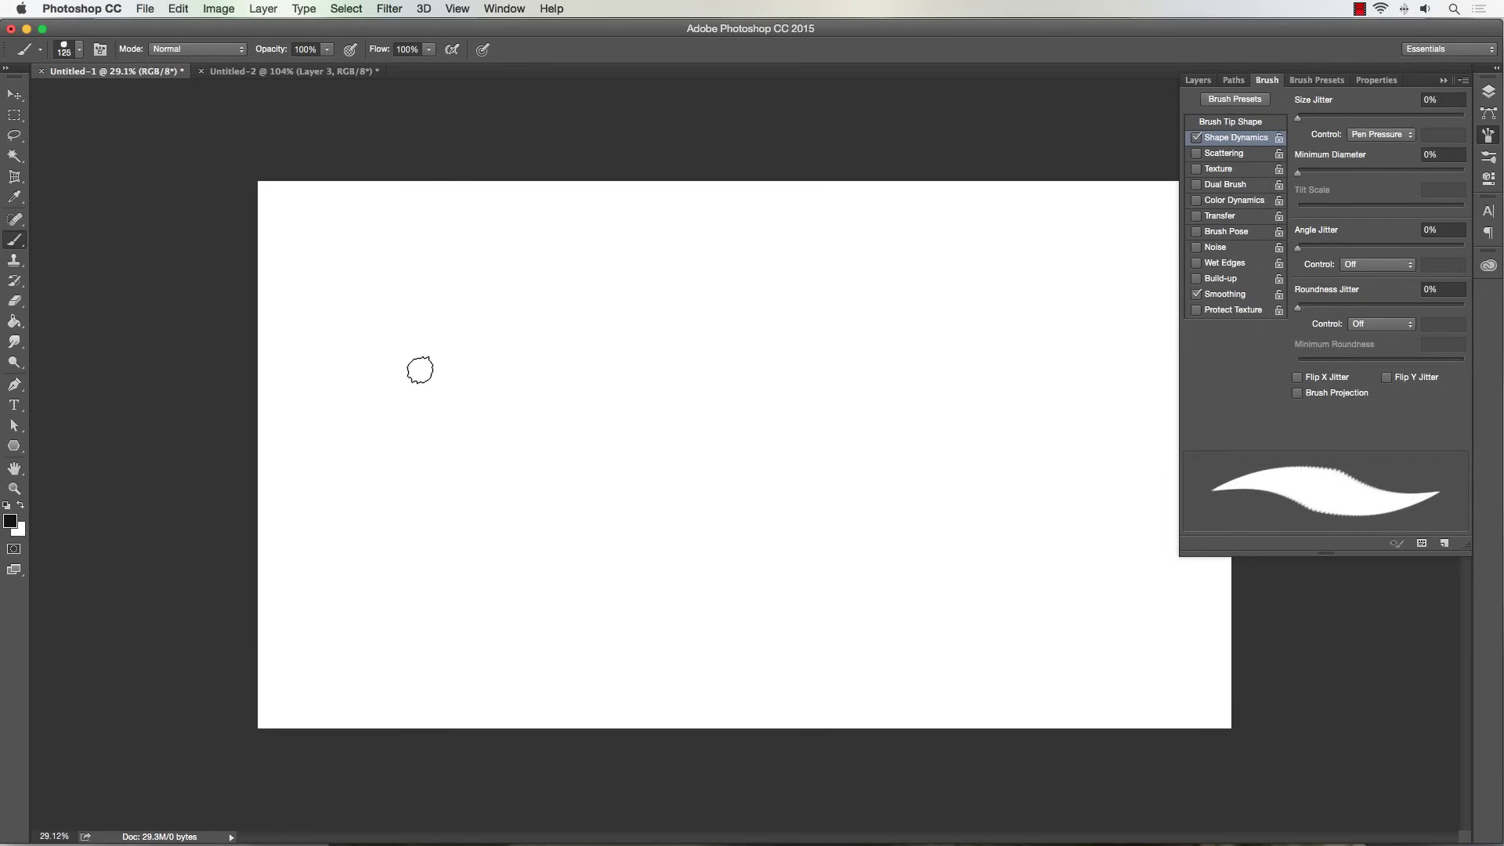
Shrink the brush to 90 px and test it with two zigzag strokes, undoing each.
key("bracketleft")
key("bracketleft")
key("bracketleft")
key("bracketleft")
mouse_move(395, 335)
left_mouse_down()
mouse_move(404, 401)
mouse_move(390, 459)
mouse_move(403, 425)
mouse_move(371, 251)
mouse_move(785, 497)
left_mouse_up()
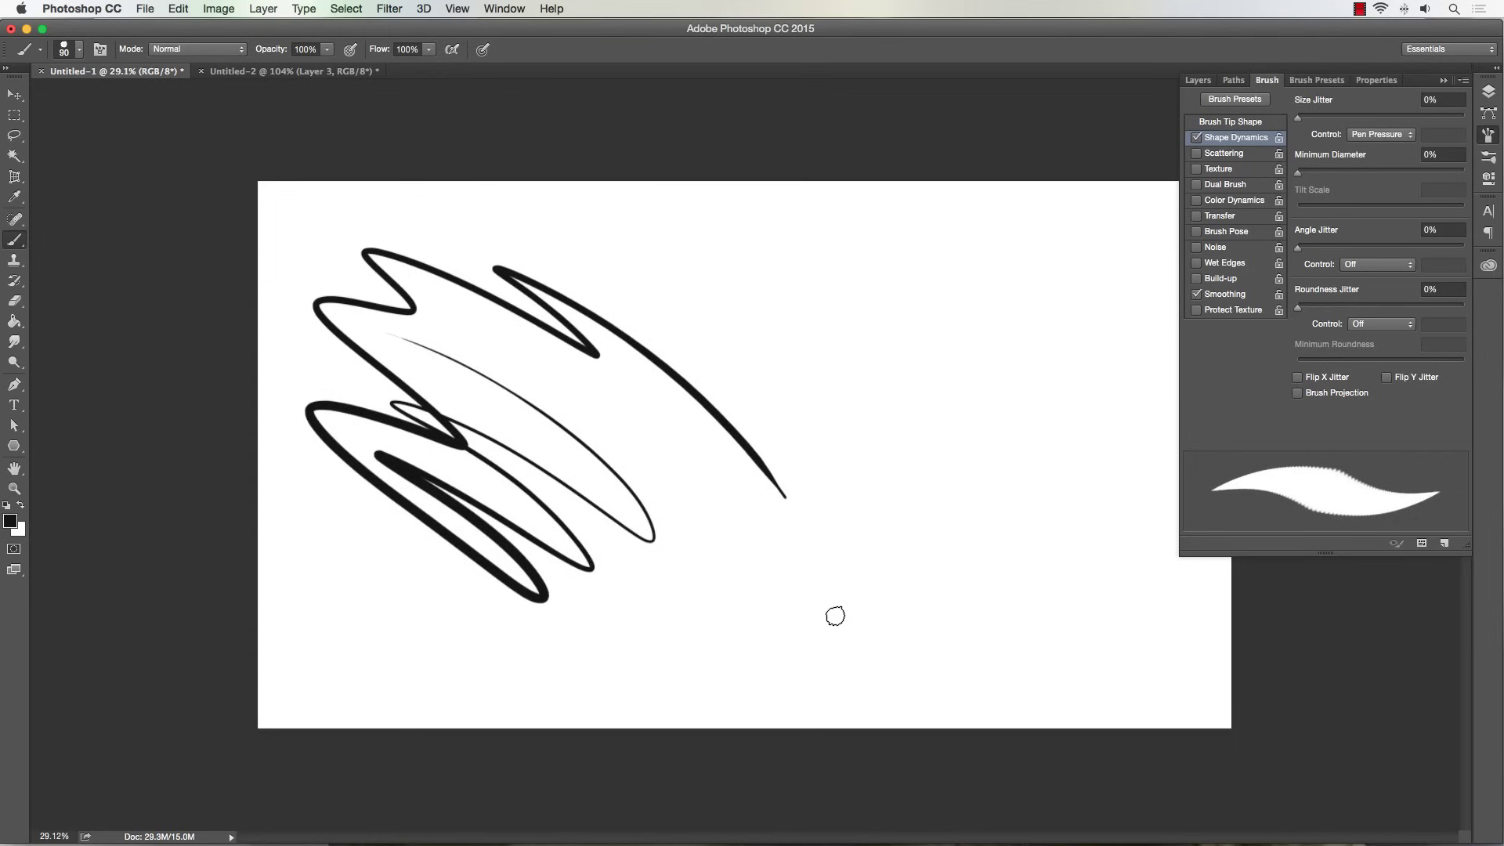
key("super+z")
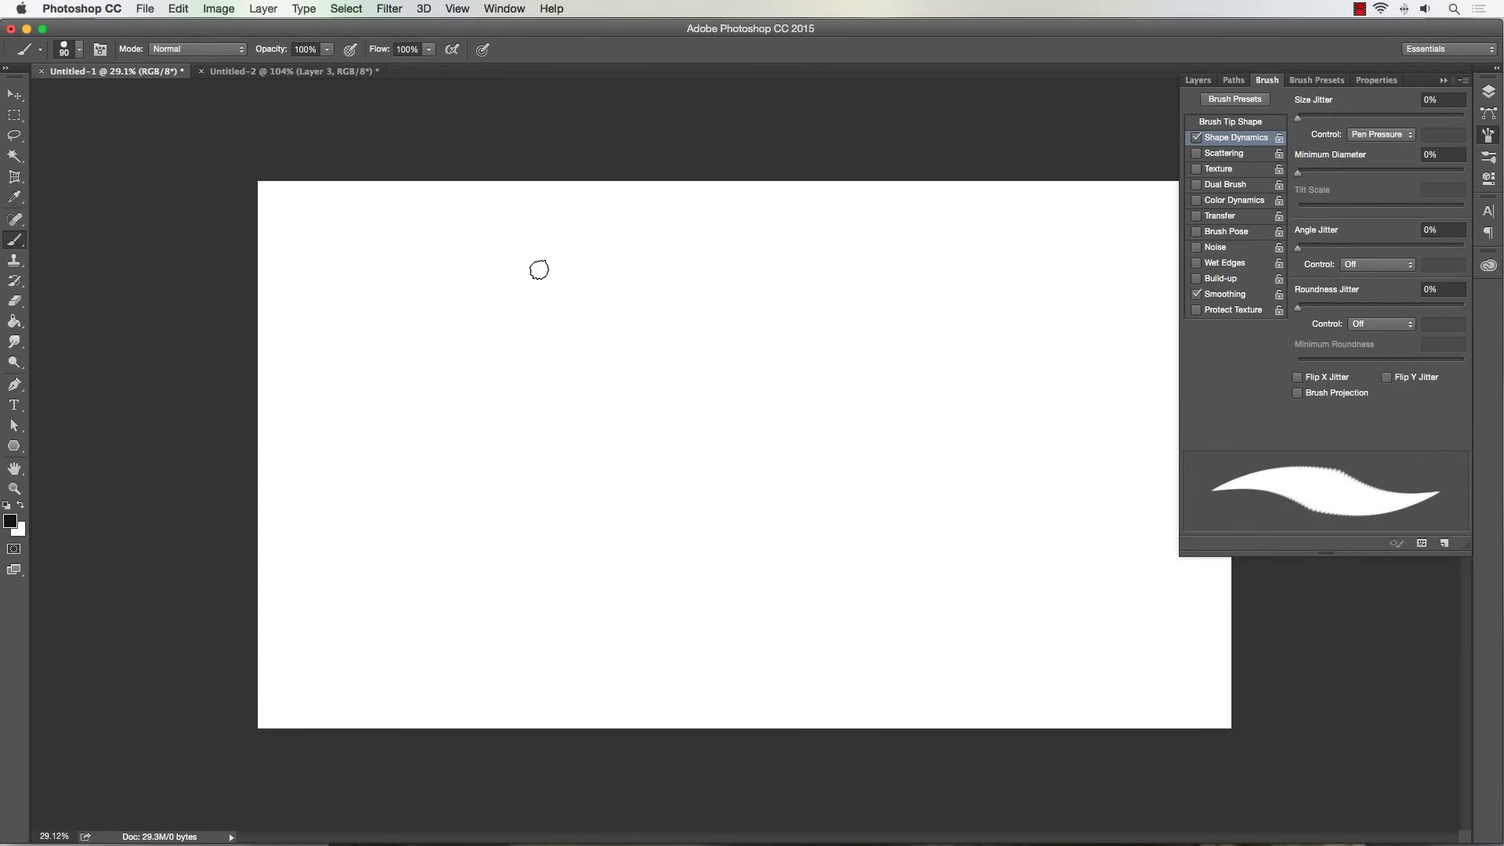
mouse_move(519, 259)
left_mouse_down()
mouse_move(632, 456)
mouse_move(449, 371)
mouse_move(474, 478)
mouse_move(385, 472)
mouse_move(183, 351)
left_mouse_up()
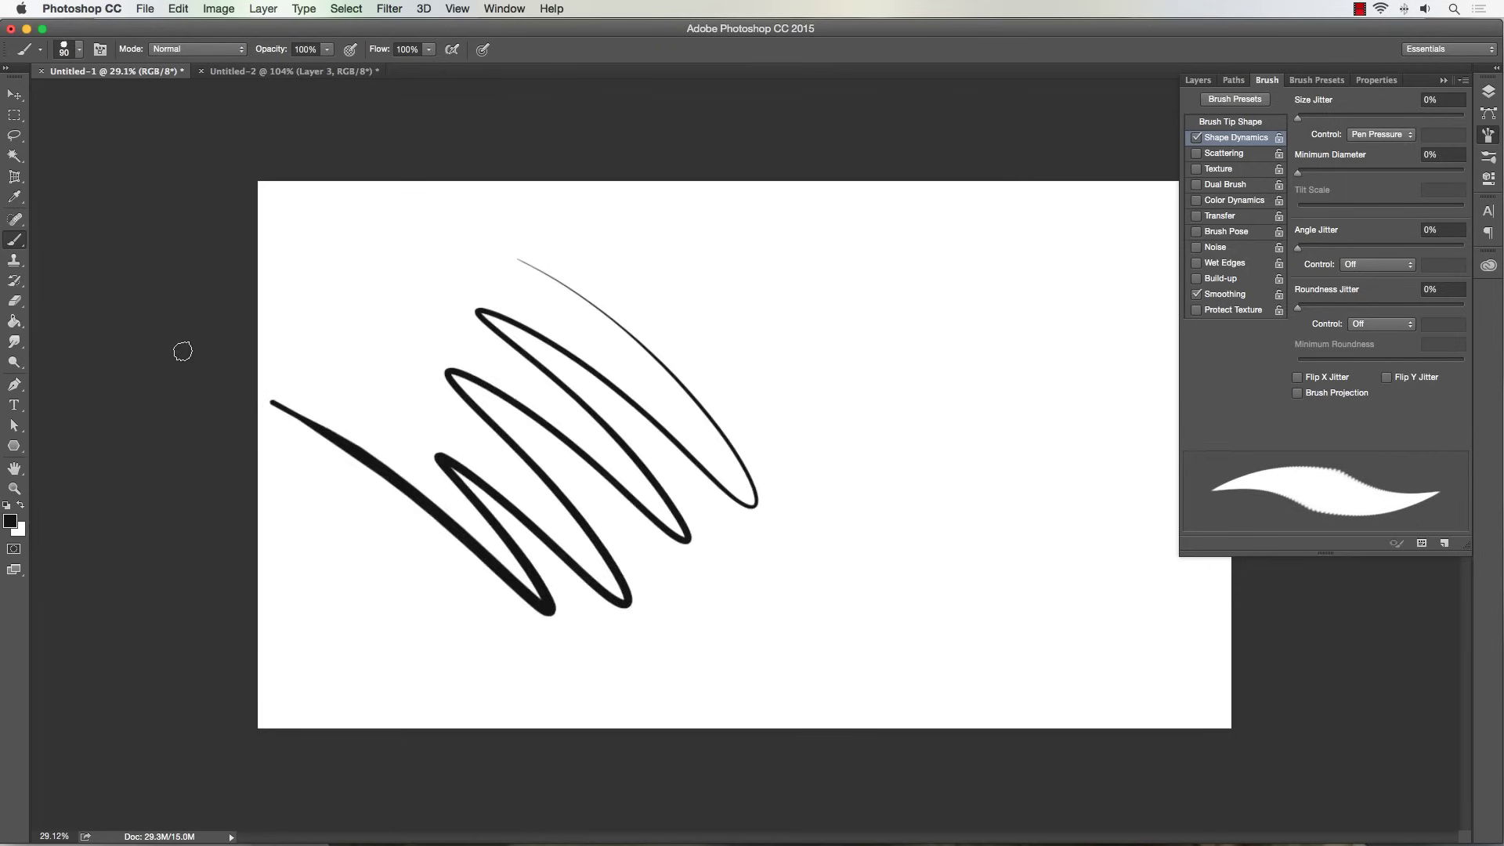
key("super+z")
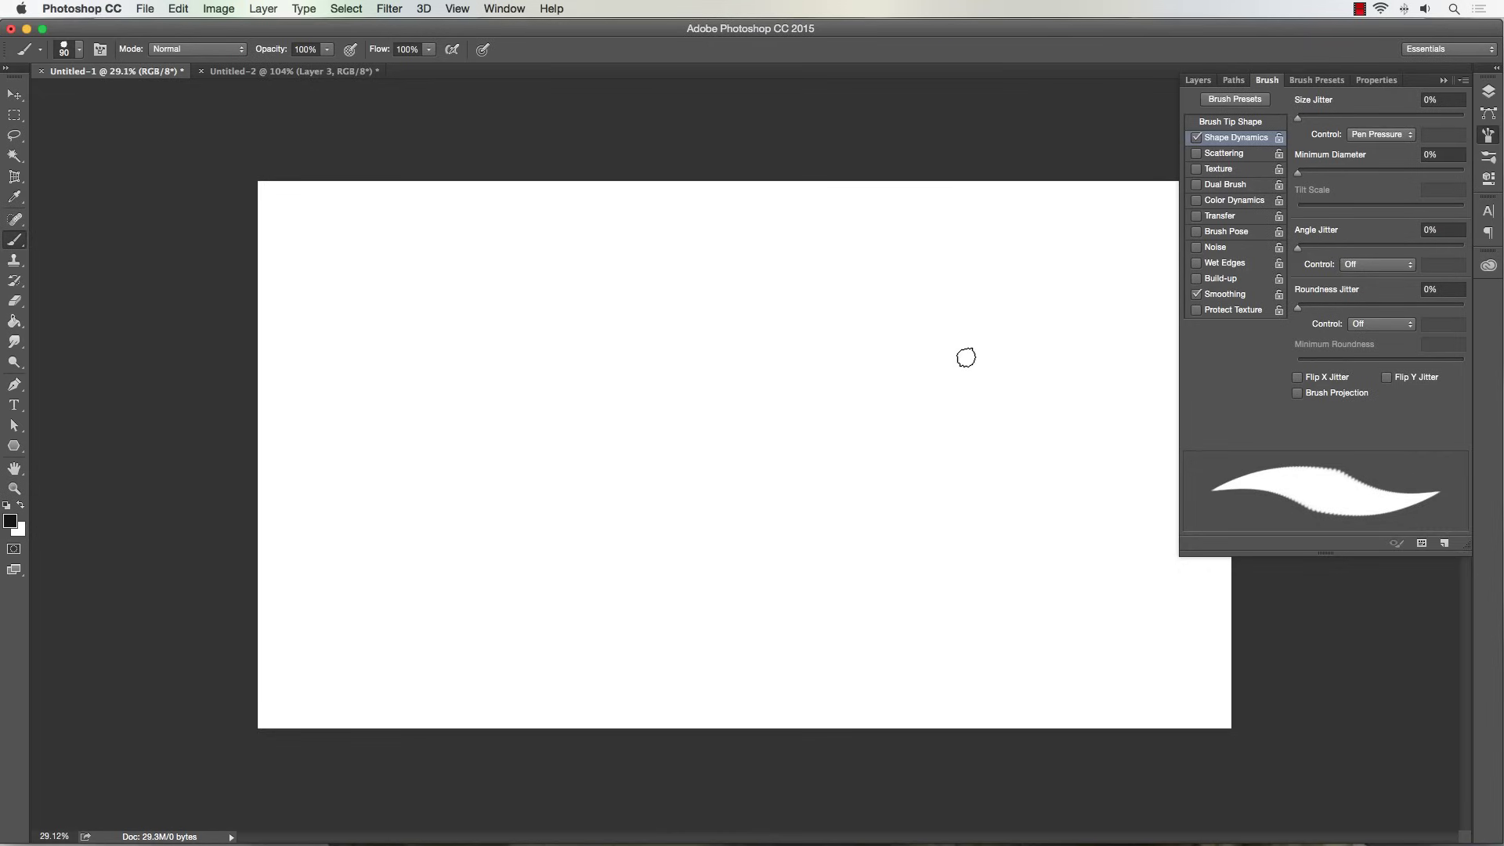
left_click(1227, 123)
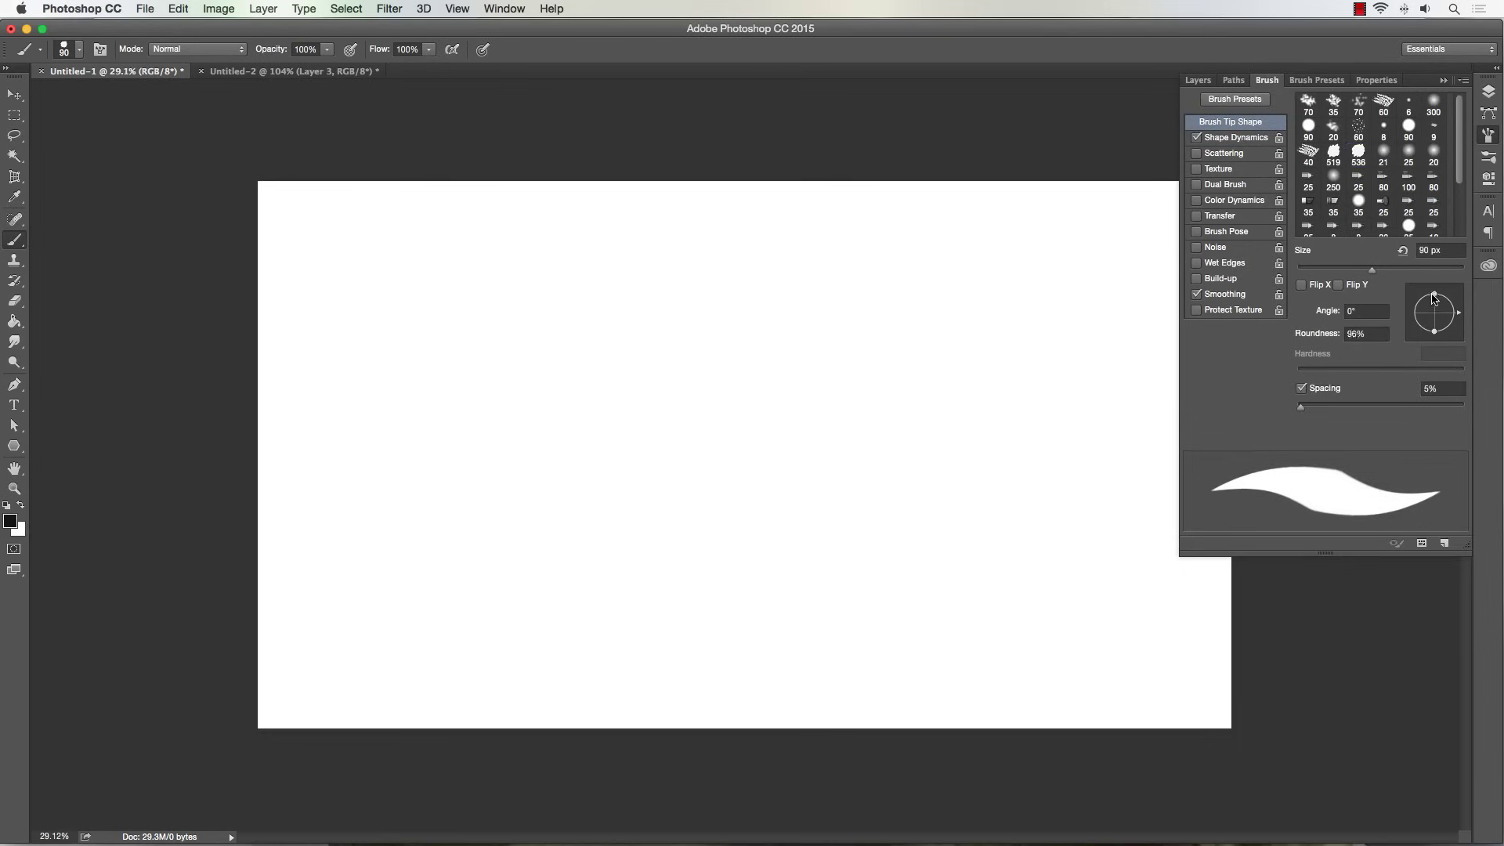
Set the tip to 49° angle, 44% roundness, 5% spacing and 40 px, then undo test hatching.
mouse_move(1433, 294)
left_mouse_down()
mouse_move(1454, 294)
mouse_move(1429, 306)
left_mouse_up()
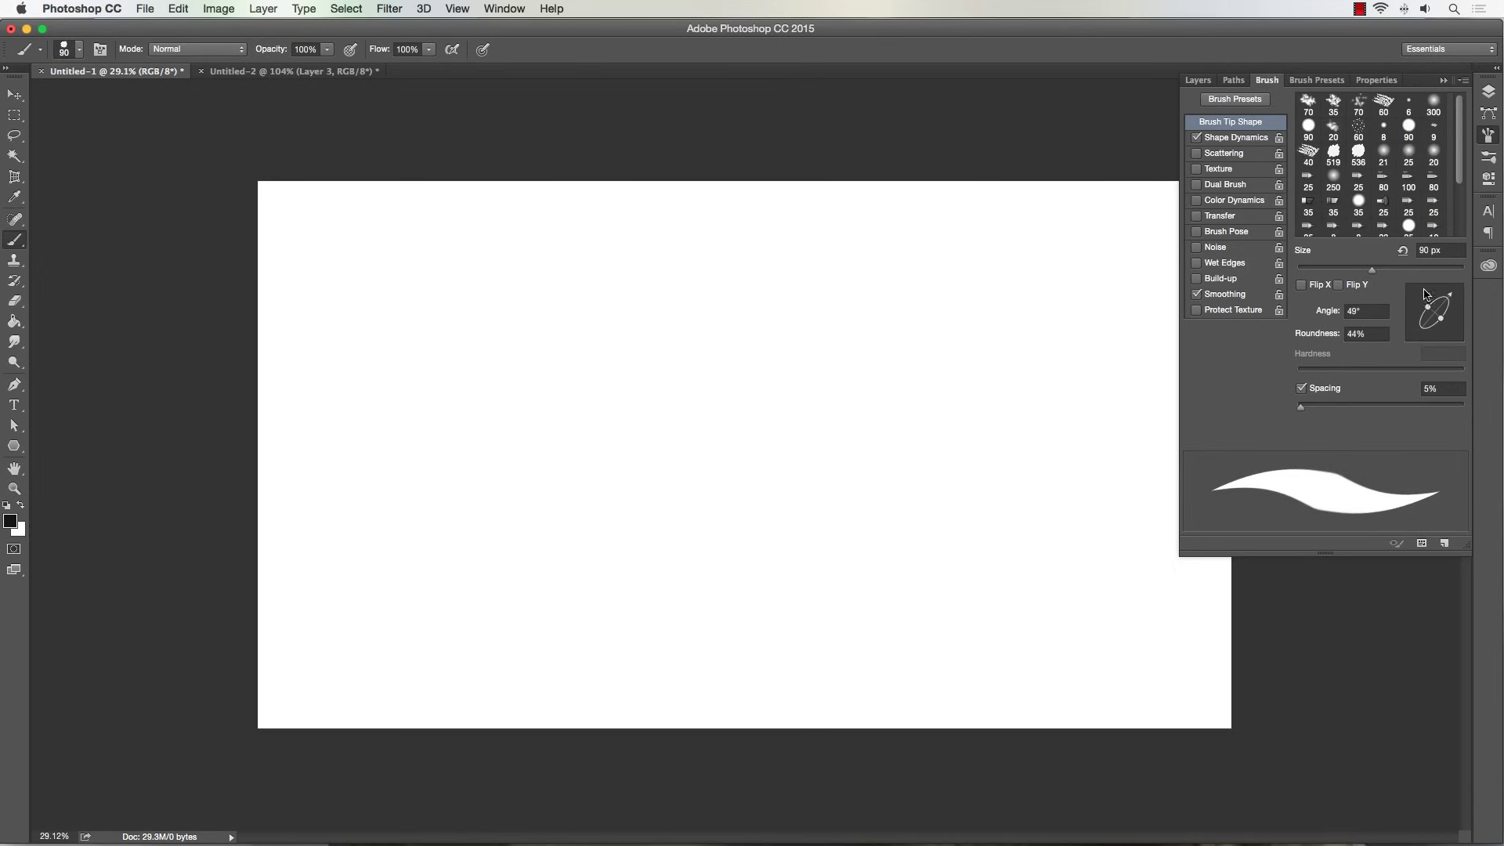
key("bracketleft")
key("bracketleft")
key("bracketleft")
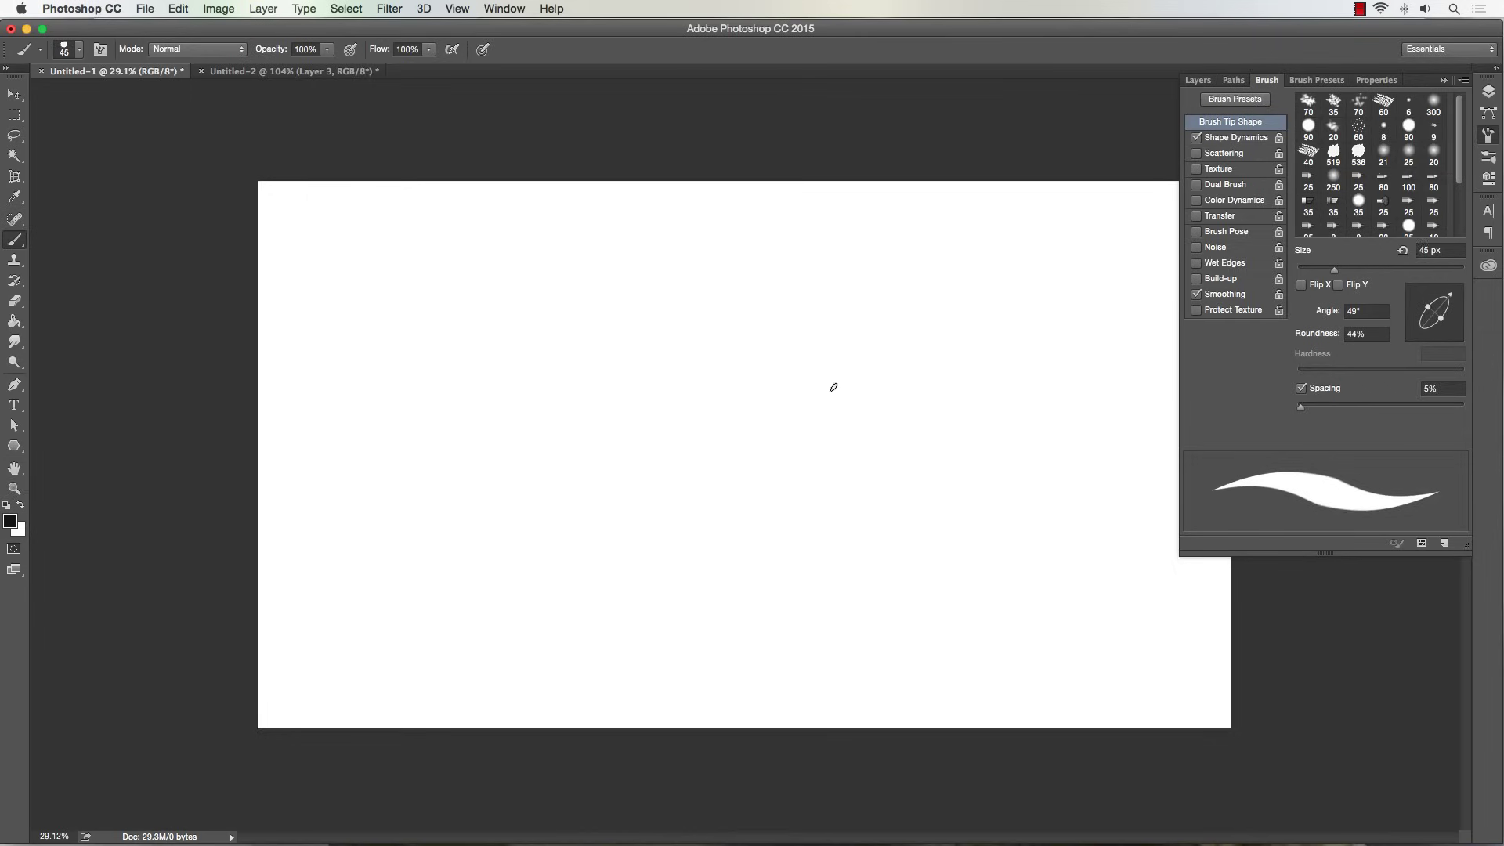
mouse_move(660, 325)
left_mouse_down()
mouse_move(715, 456)
mouse_move(652, 381)
mouse_move(636, 417)
mouse_move(658, 467)
mouse_move(468, 304)
left_mouse_up()
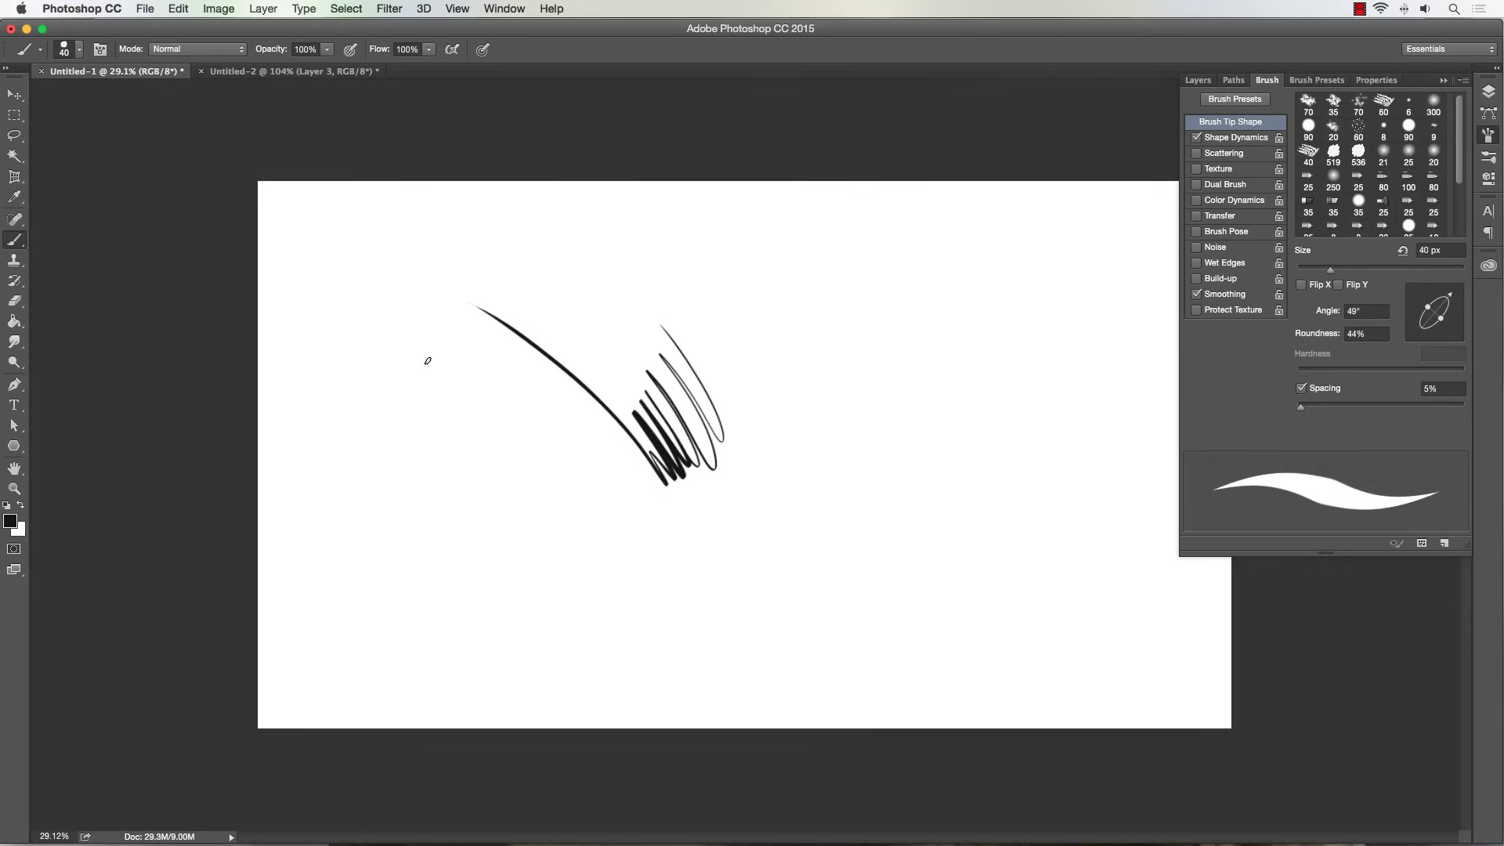
key("super+z")
Zoom the canvas to 42% and try several test strokes, removing them afterwards.
left_click(14, 488)
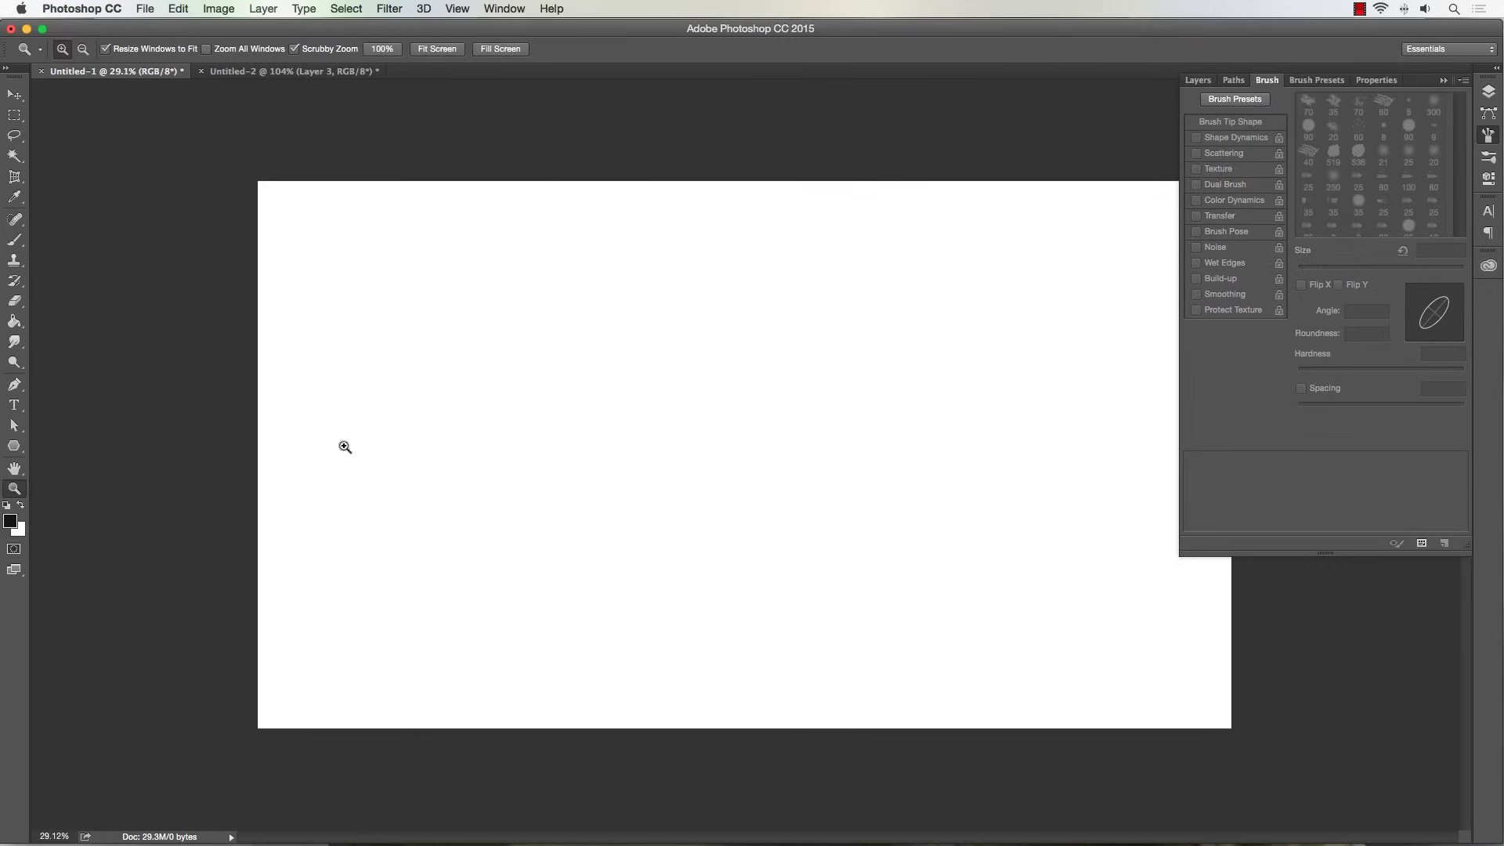
left_click_drag(494, 470, 514, 470)
left_click(16, 240)
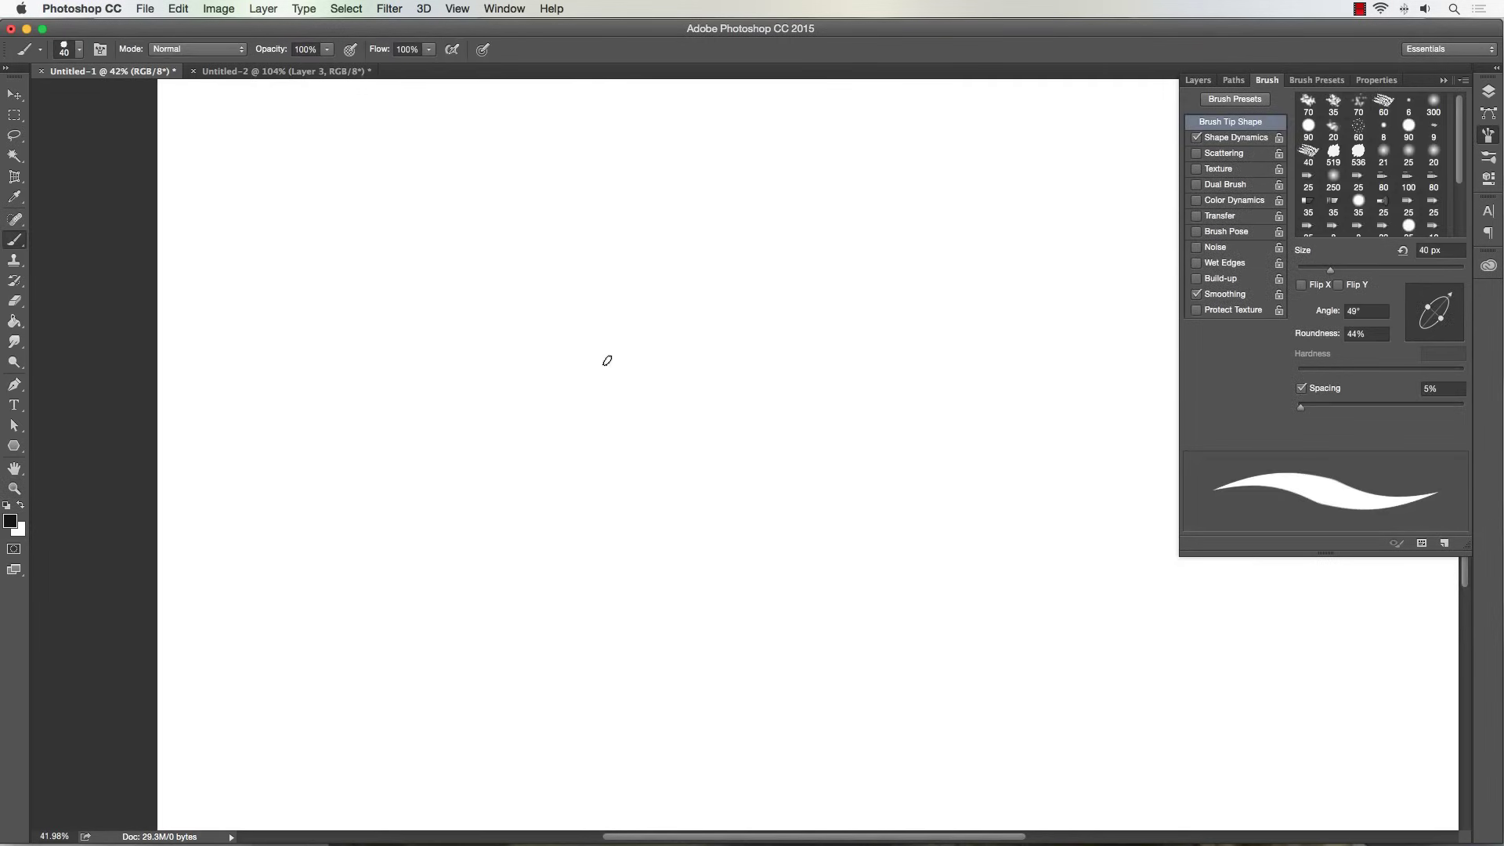
mouse_move(639, 304)
left_mouse_down()
mouse_move(686, 370)
mouse_move(719, 501)
left_mouse_up()
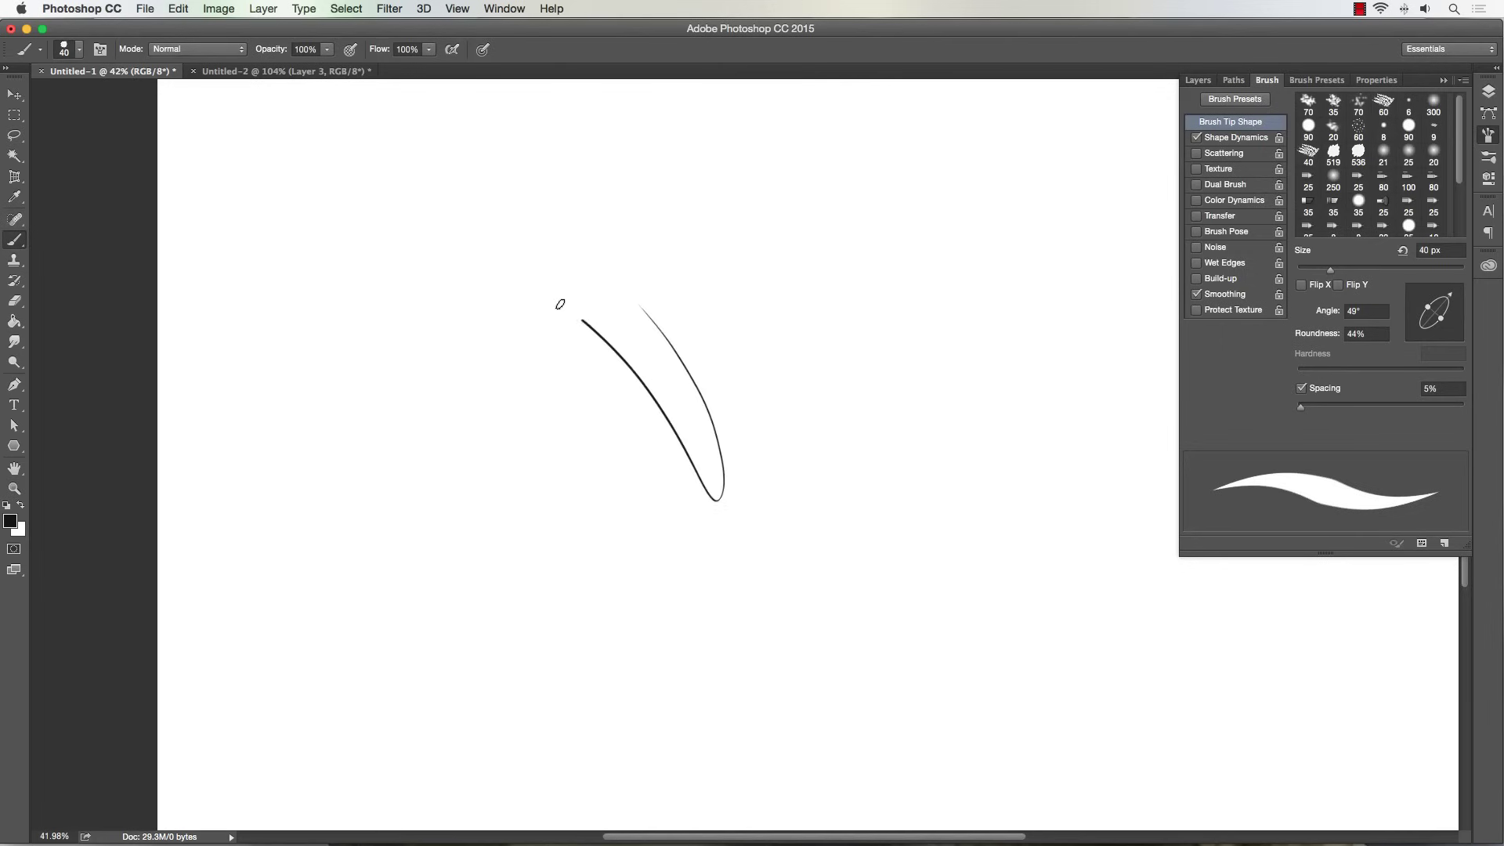
mouse_move(561, 304)
left_mouse_down()
mouse_move(675, 572)
mouse_move(413, 331)
mouse_move(561, 571)
mouse_move(553, 549)
mouse_move(313, 413)
mouse_move(286, 421)
mouse_move(540, 705)
mouse_move(235, 407)
left_mouse_up()
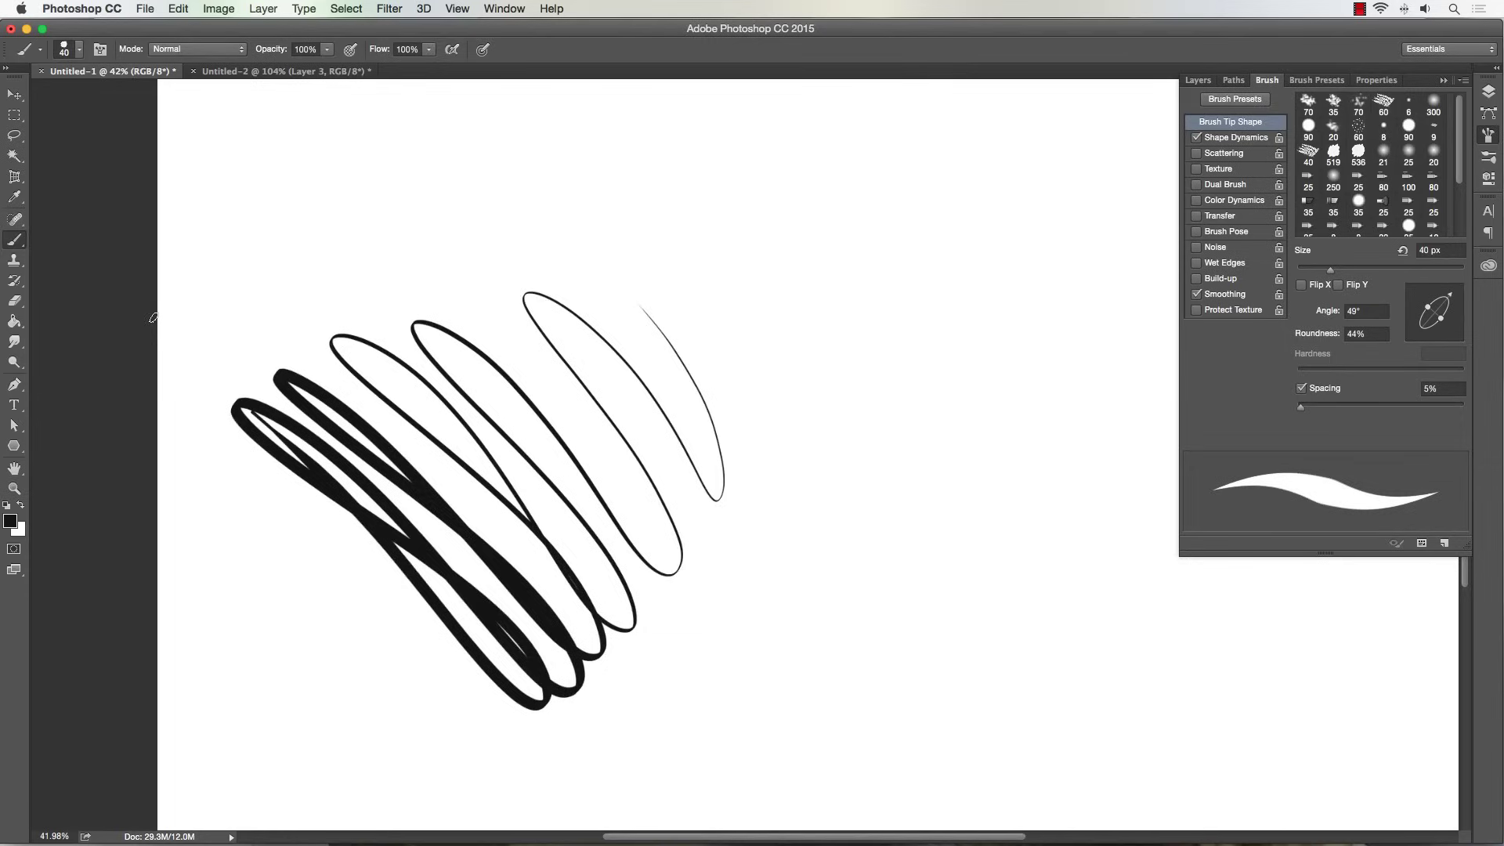
key("super+a")
key("BackSpace")
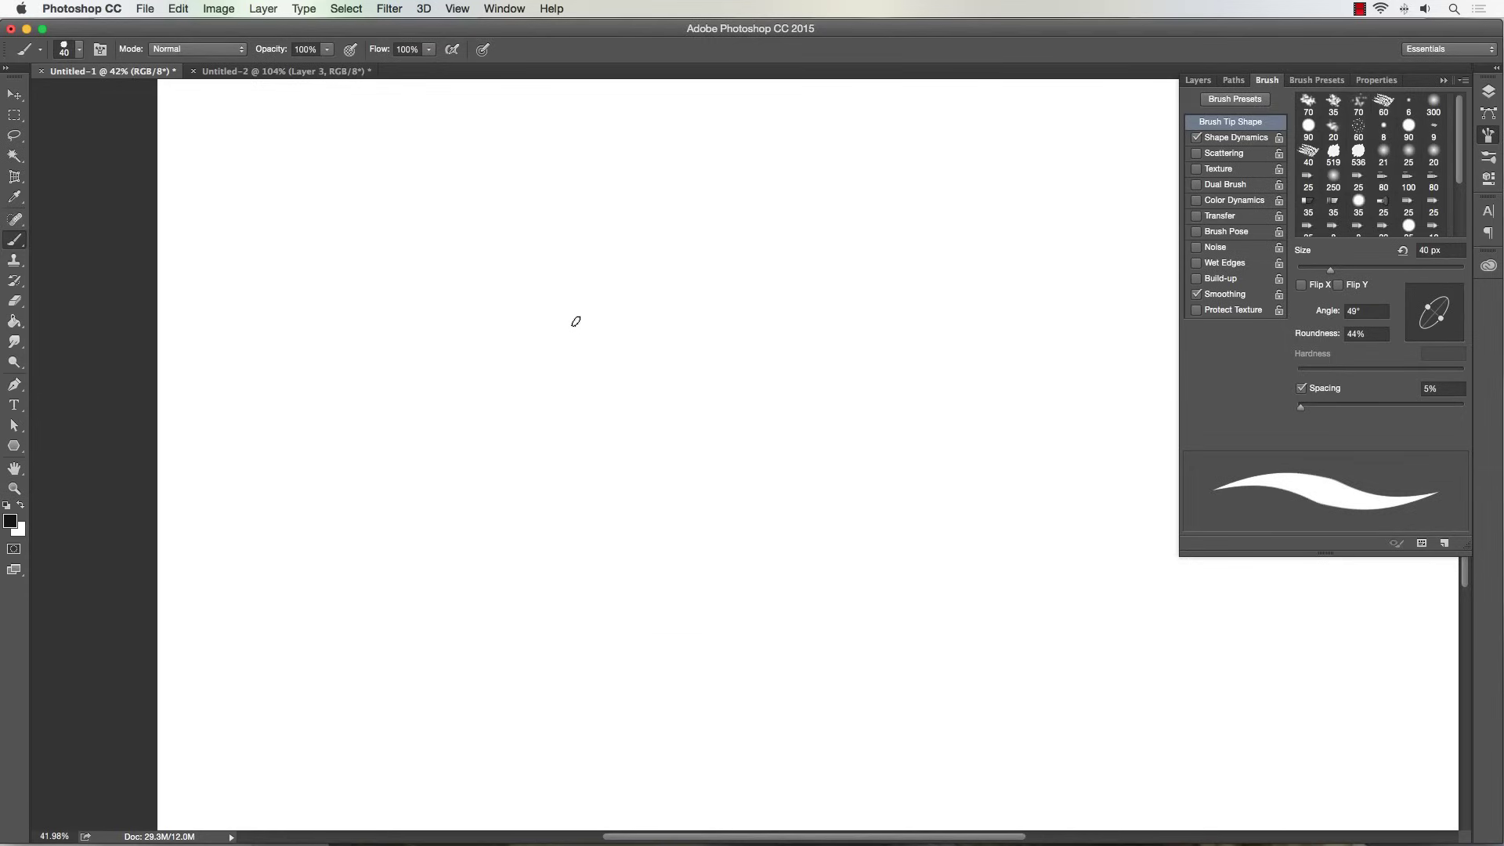
mouse_move(559, 255)
left_mouse_down()
mouse_move(656, 454)
mouse_move(608, 462)
mouse_move(319, 260)
left_mouse_up()
key("super+z")
Ink a long tapered arc with the brush at 45 px, extending its tail.
mouse_move(495, 197)
left_mouse_down()
mouse_move(635, 263)
mouse_move(668, 353)
left_mouse_up()
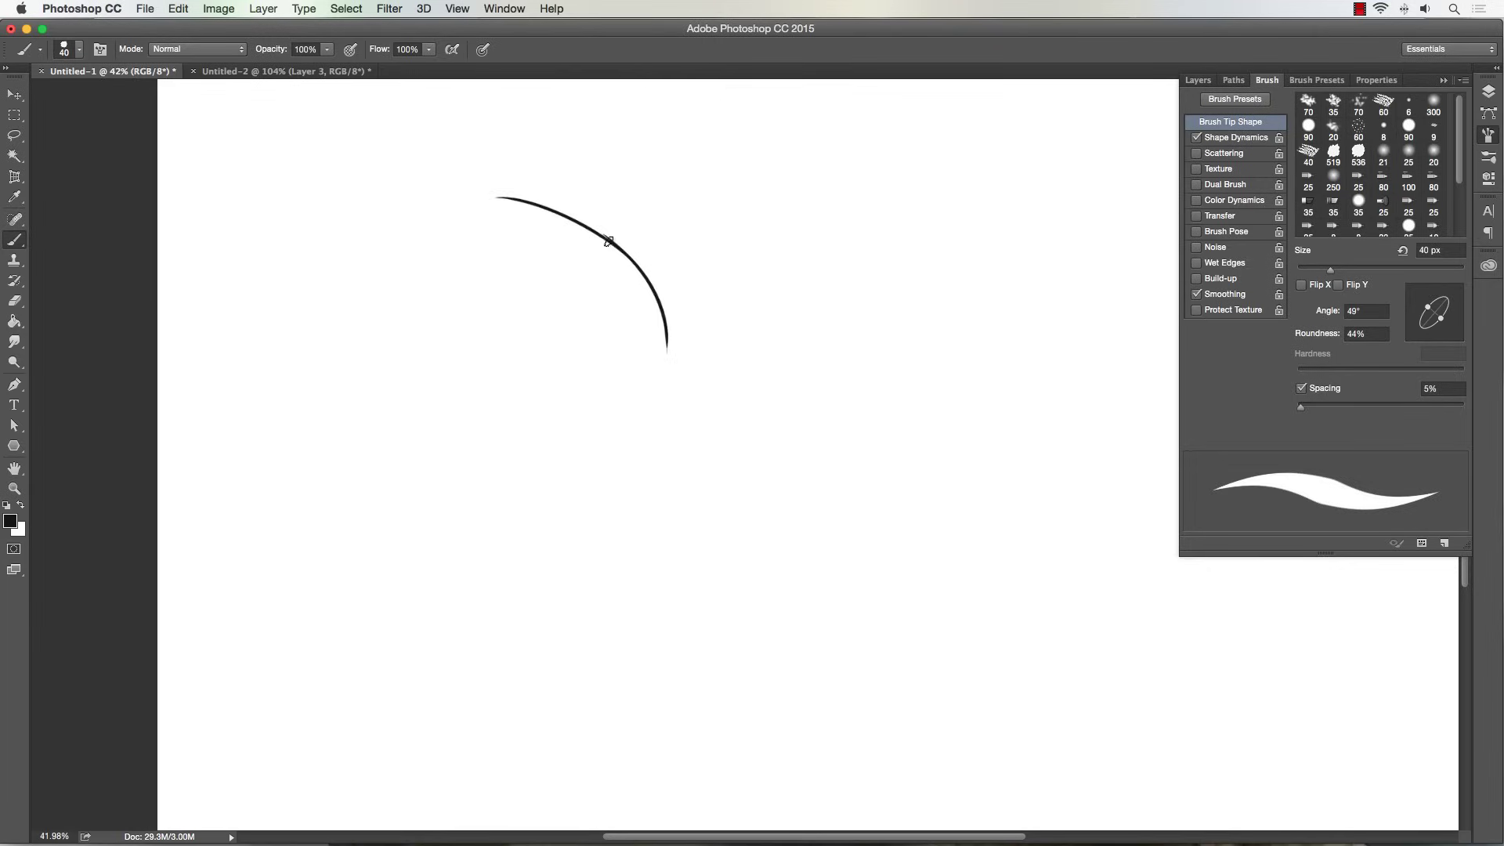
key("bracketright")
key("super+z")
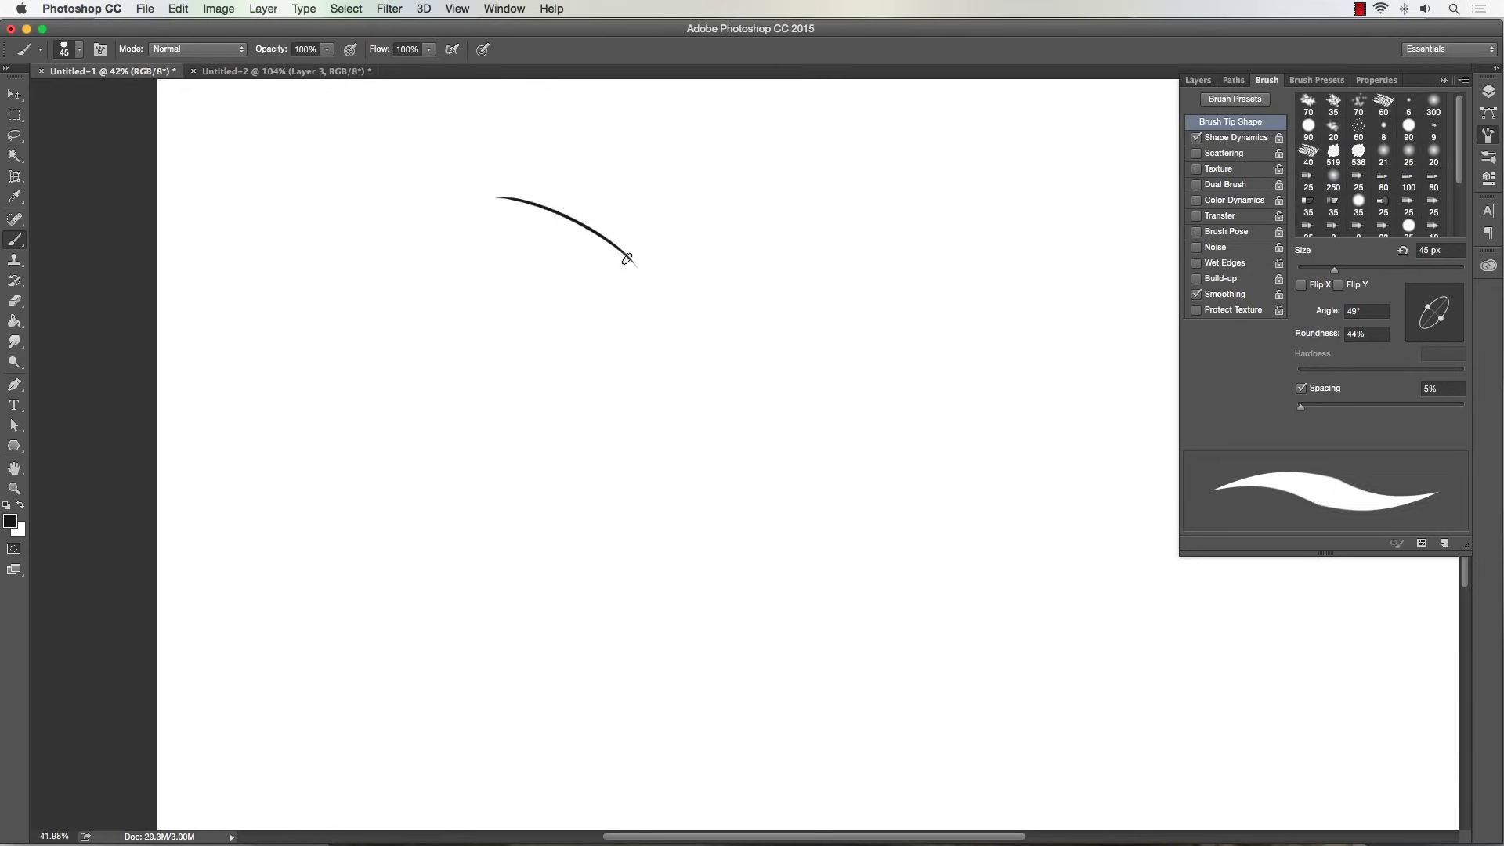
left_click_drag(628, 259, 668, 405)
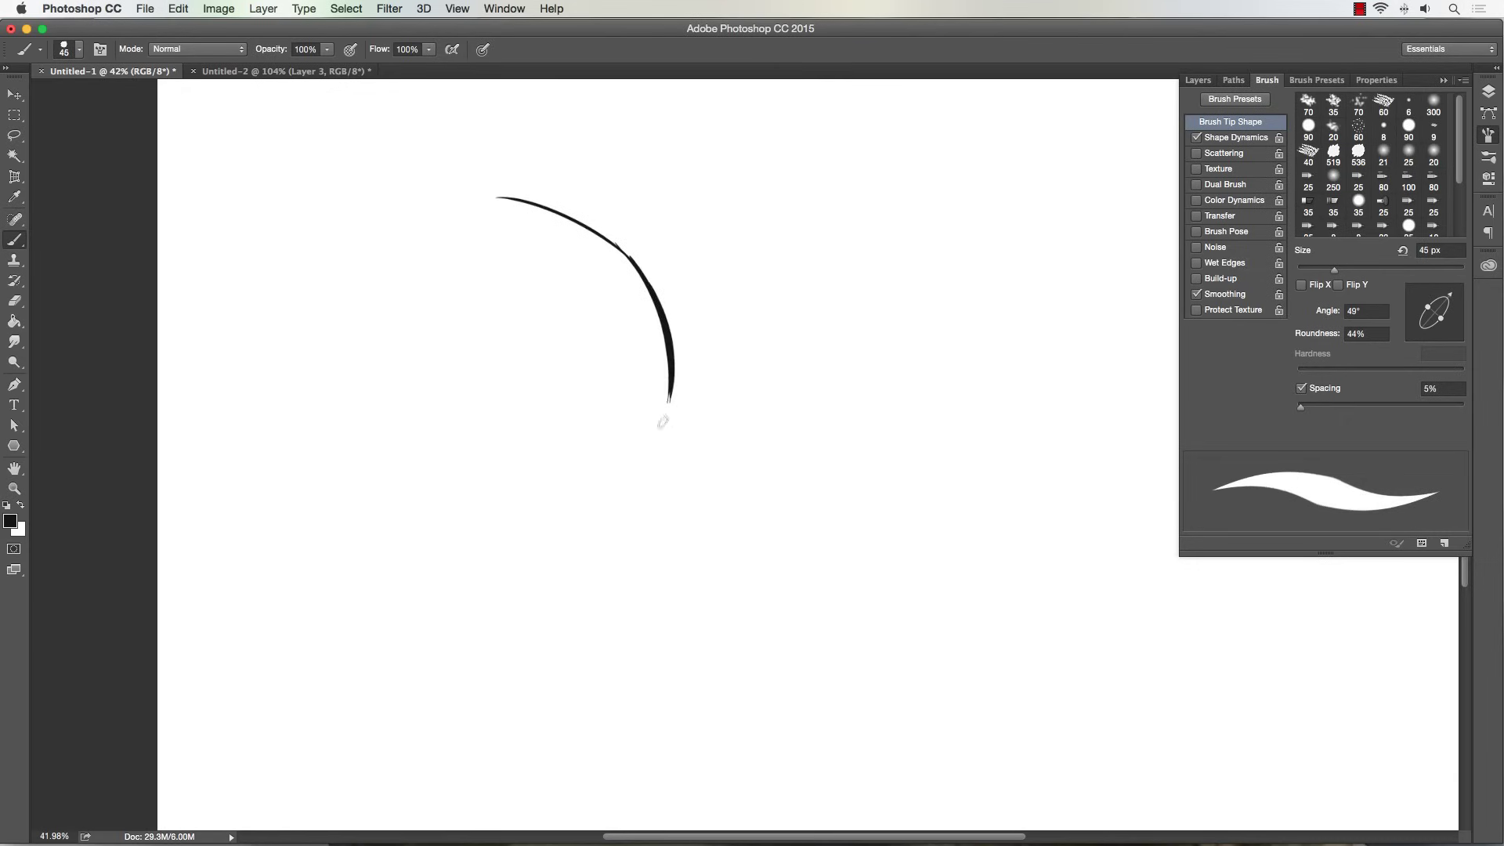
left_click_drag(658, 310, 662, 439)
left_click_drag(670, 349, 656, 456)
mouse_move(668, 399)
left_mouse_down()
mouse_move(715, 504)
mouse_move(707, 632)
mouse_move(727, 671)
left_mouse_up()
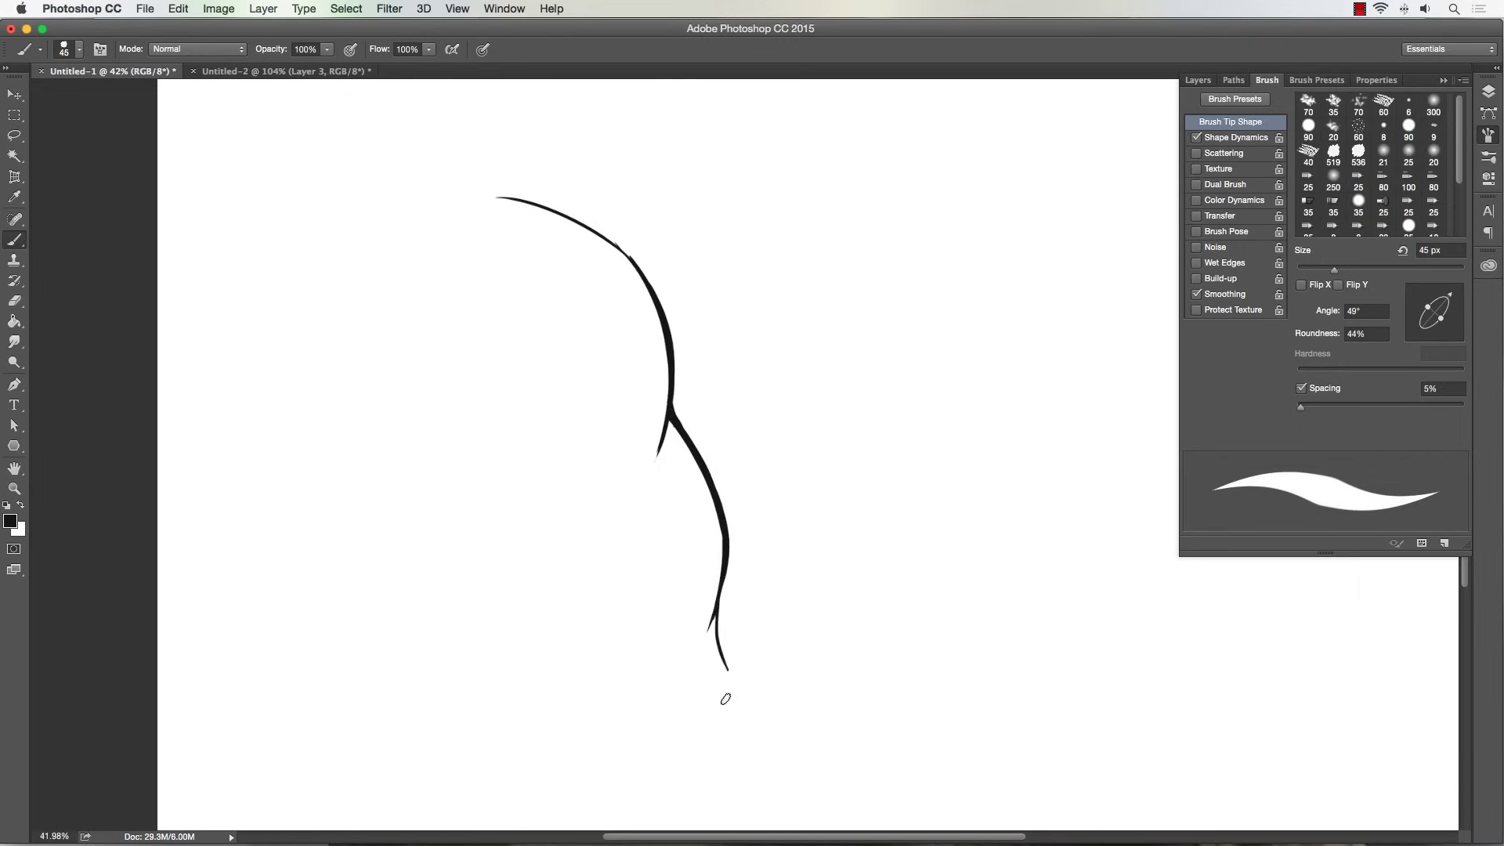
Step back the extra hatching and lower strokes, then select the whole canvas.
mouse_move(364, 435)
left_mouse_down()
mouse_move(499, 503)
mouse_move(517, 510)
mouse_move(470, 490)
mouse_move(558, 511)
left_mouse_up()
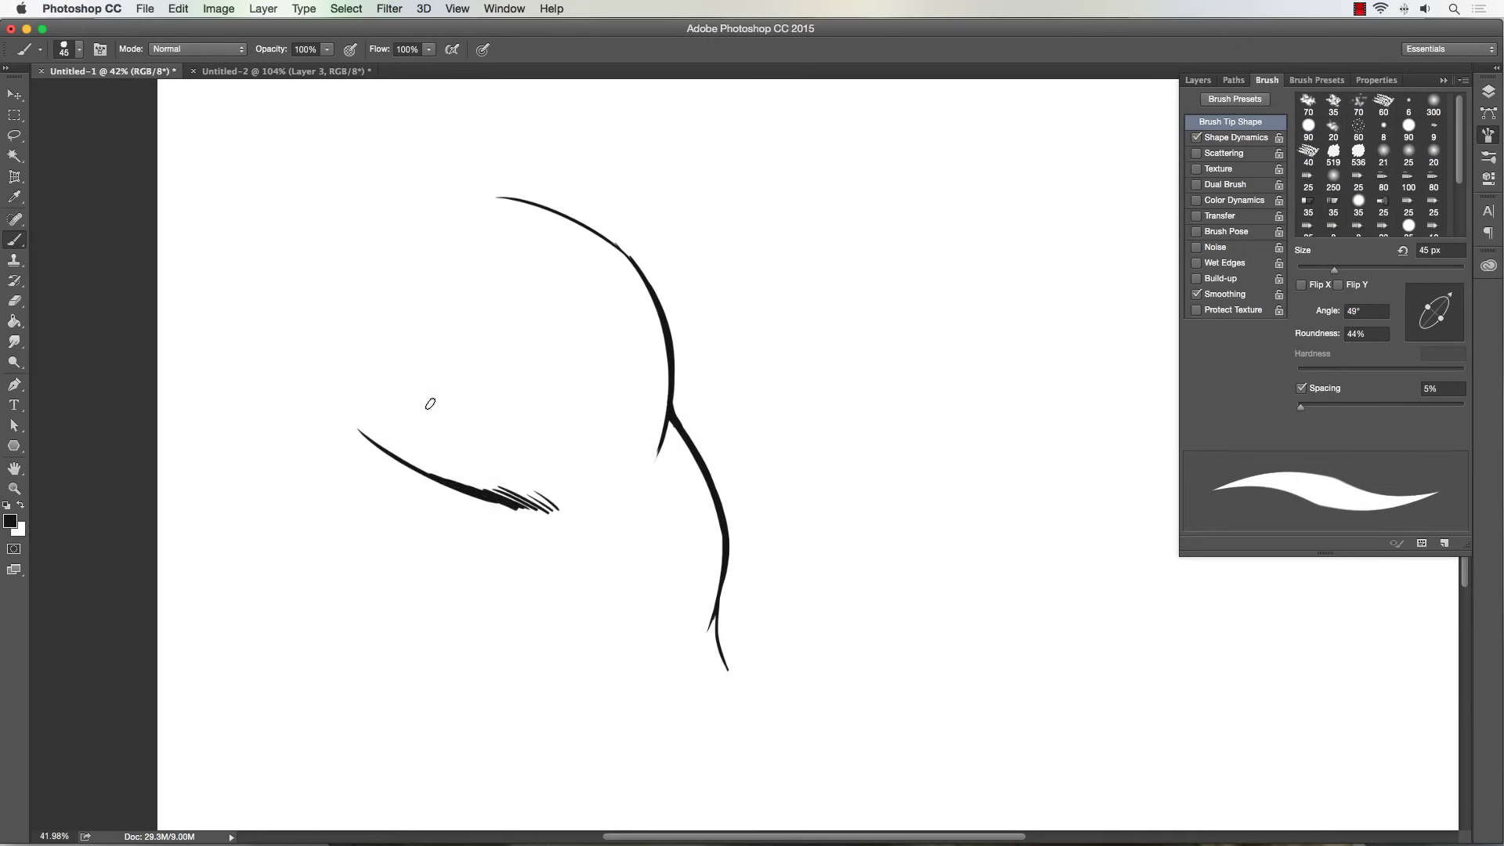
key("super+alt+z")
key("super+alt+z")
key("super+alt+z")
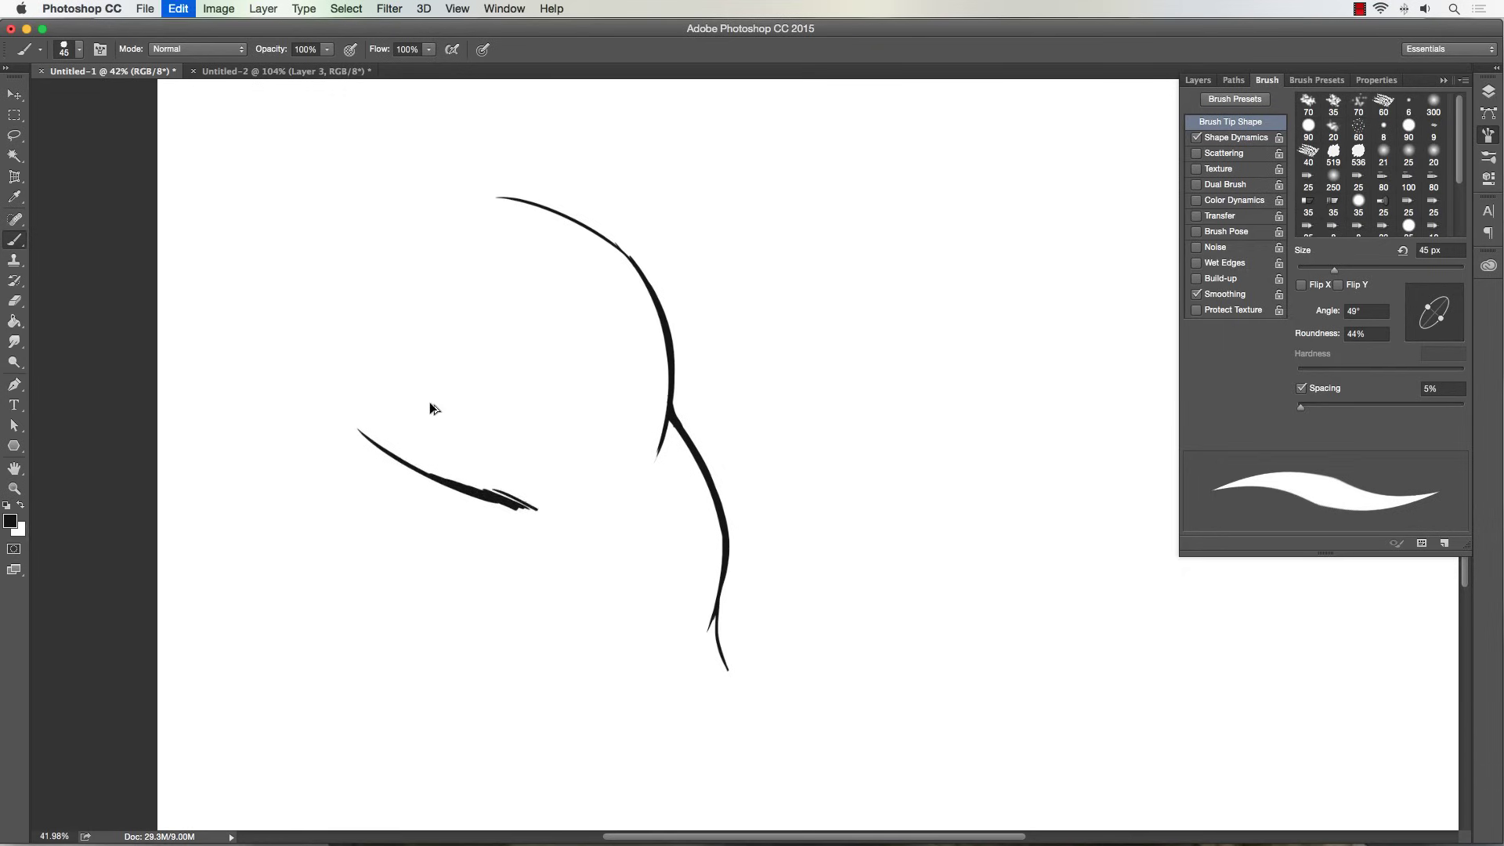
key("super+alt+z")
key("super+alt+z")
key("super+alt+z")
key("super+alt+z")
key("super+alt+z")
key("super+alt+z")
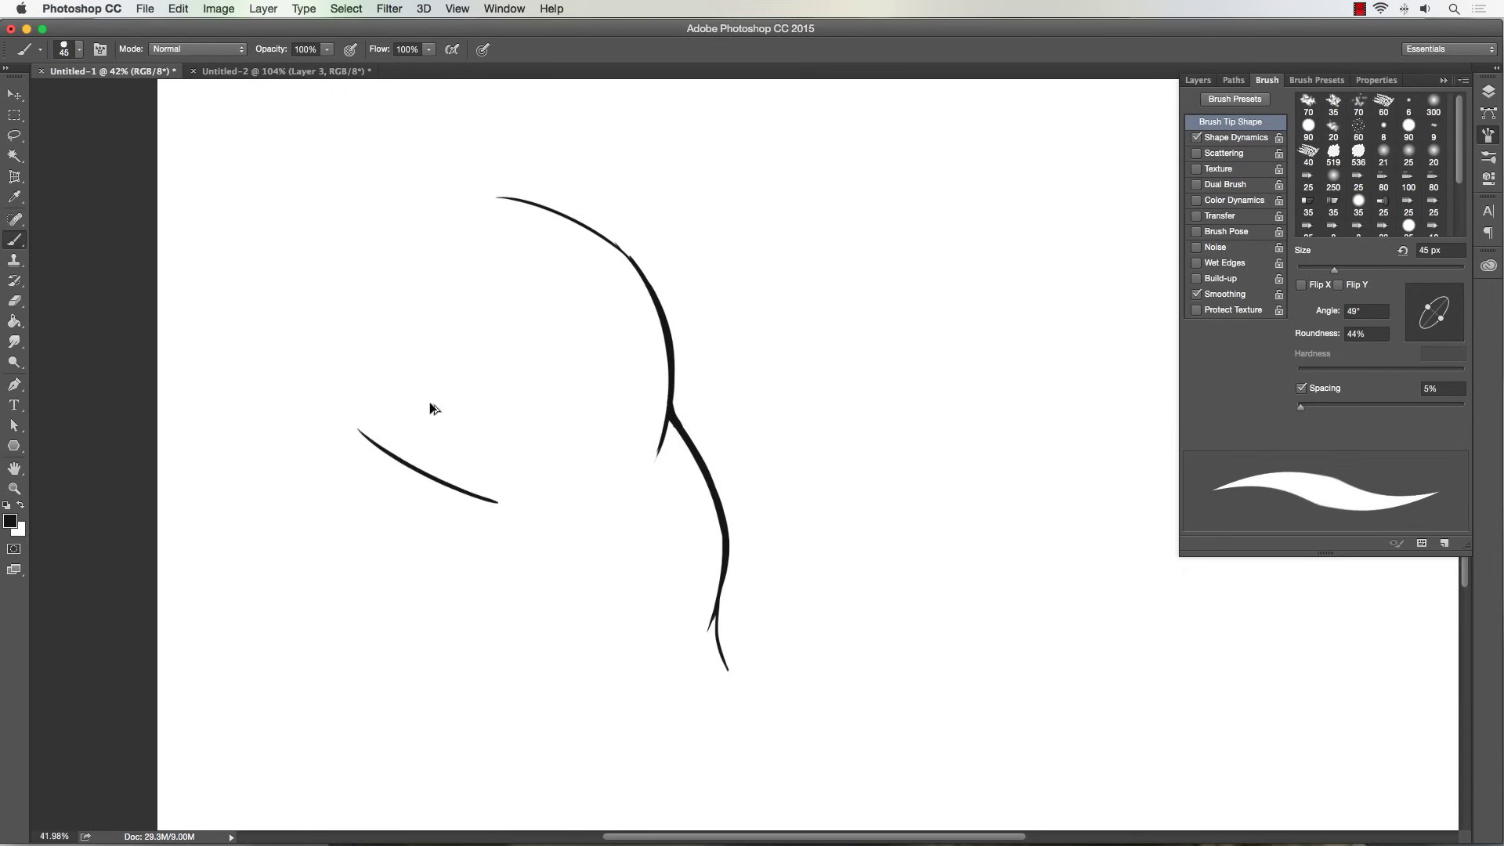
key("super+alt+z")
key("super+alt+z")
key("super+alt+z")
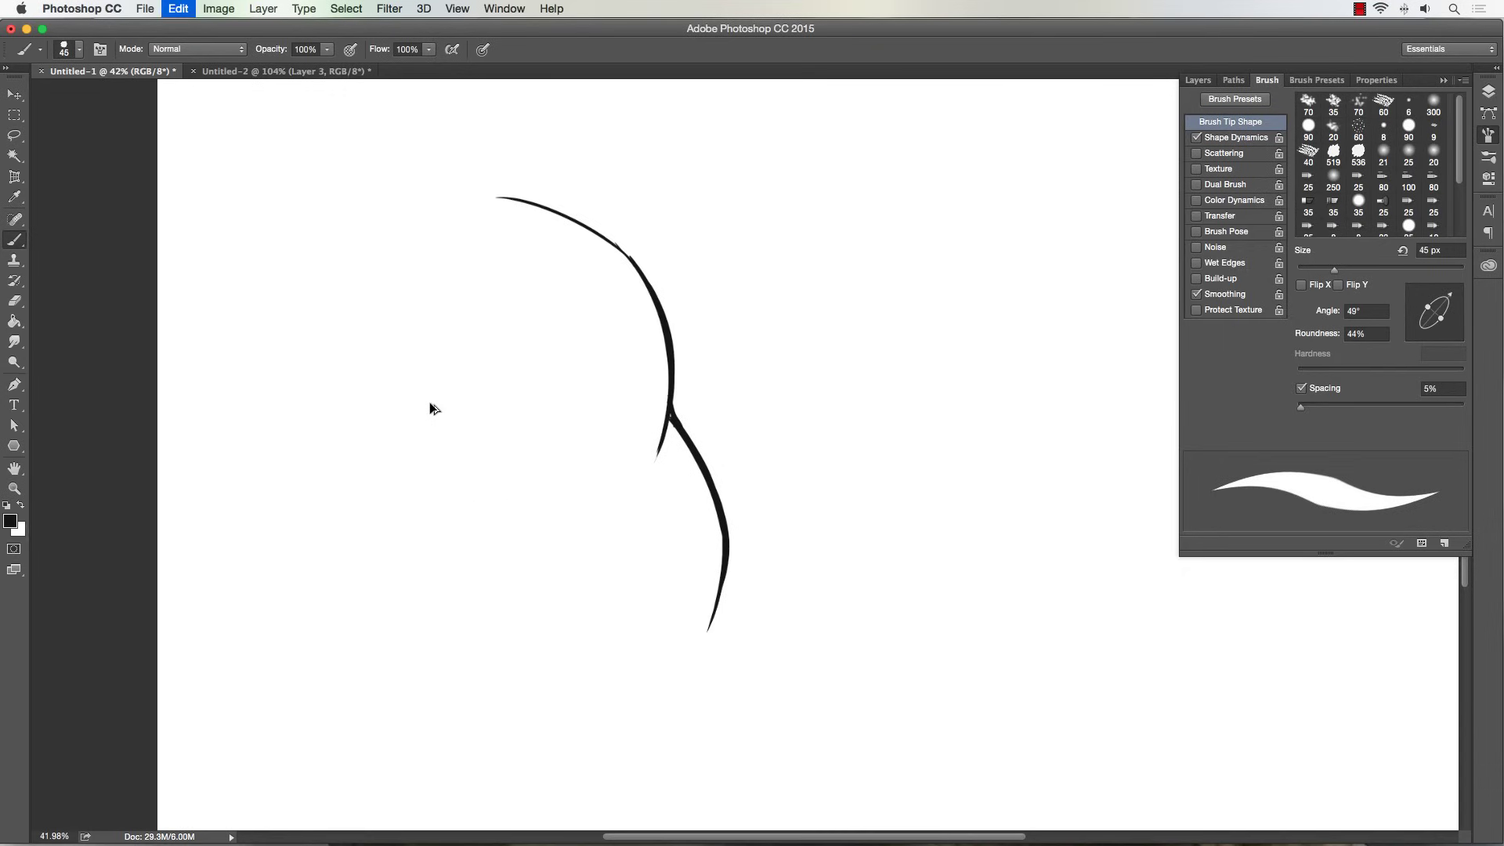
key("super+a")
Dismiss the Fill dialog, then paint over the arc in white with a larger brush.
key("shift+BackSpace")
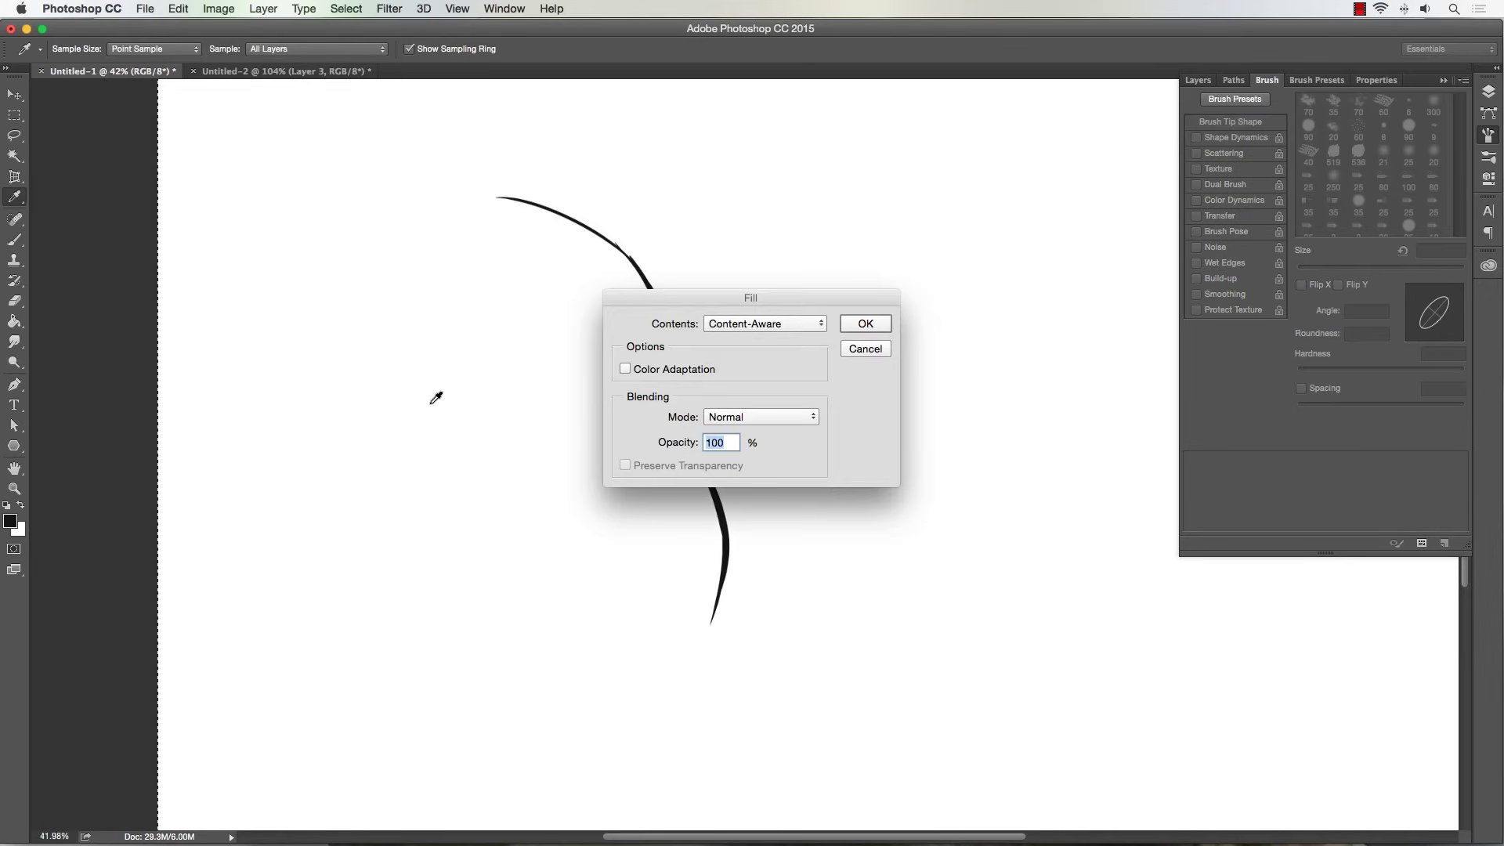
key("Return")
key("Return")
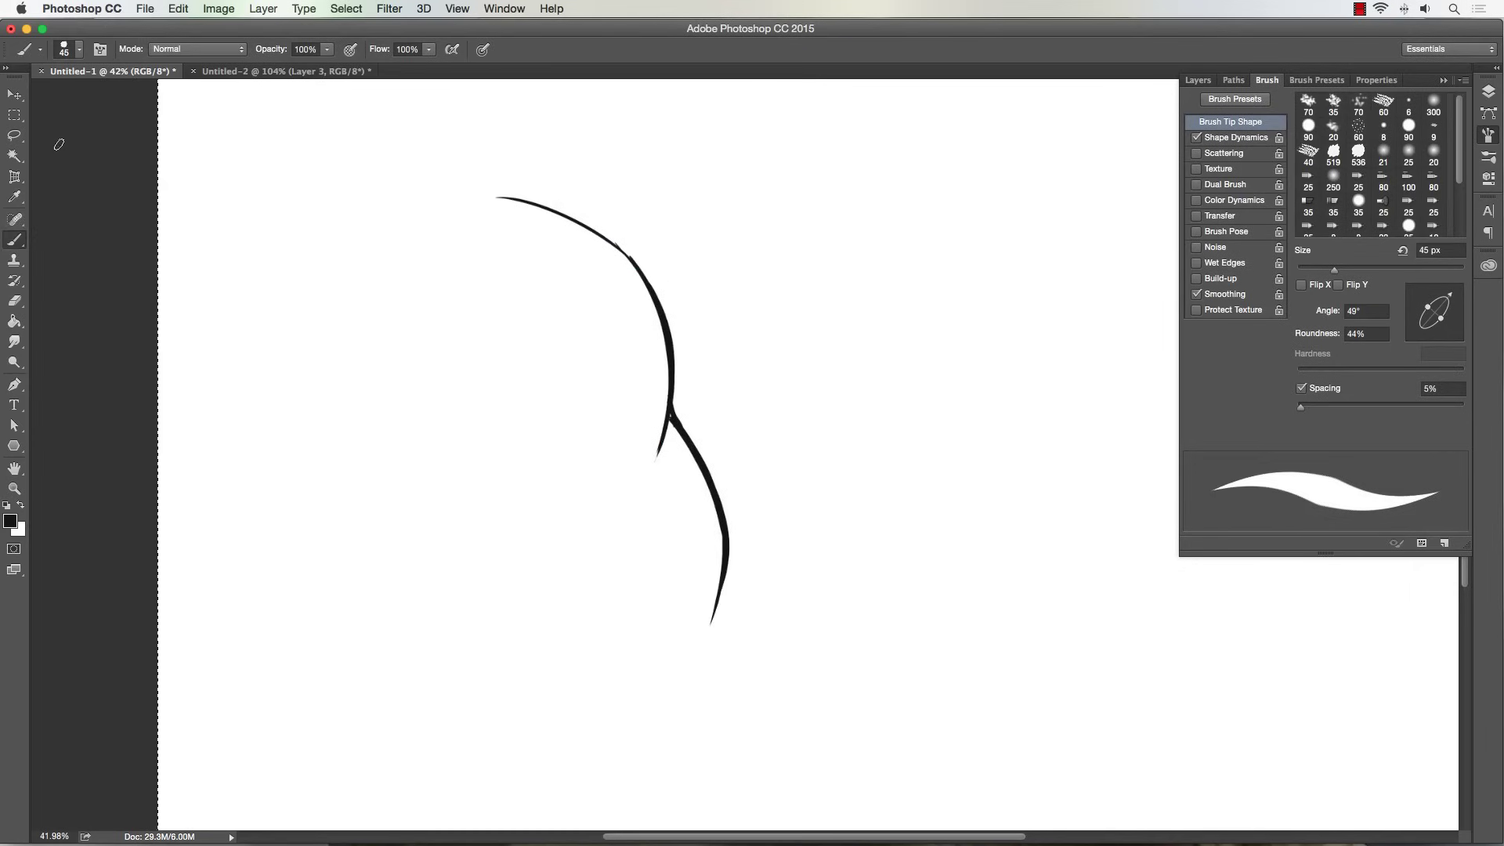
left_click(21, 505)
key("bracketright")
key("bracketright")
key("bracketright")
key("bracketright")
mouse_move(480, 191)
left_mouse_down()
mouse_move(693, 353)
mouse_move(567, 217)
mouse_move(624, 271)
mouse_move(684, 500)
mouse_move(716, 557)
left_mouse_up()
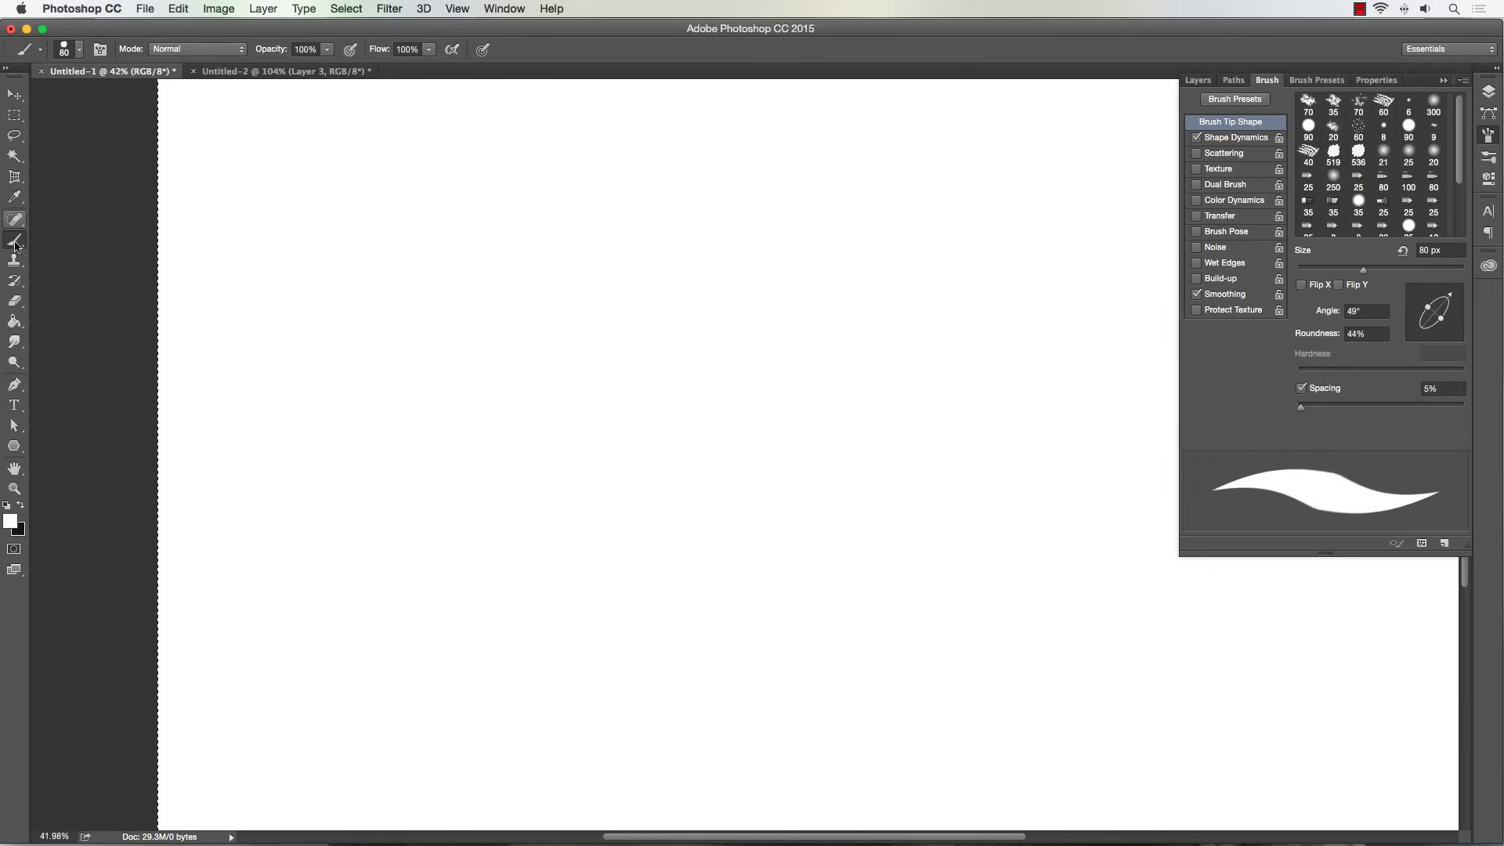
Return to black at 45 px and paint a tapered line with parallel hatch strokes beside it.
left_click(21, 505)
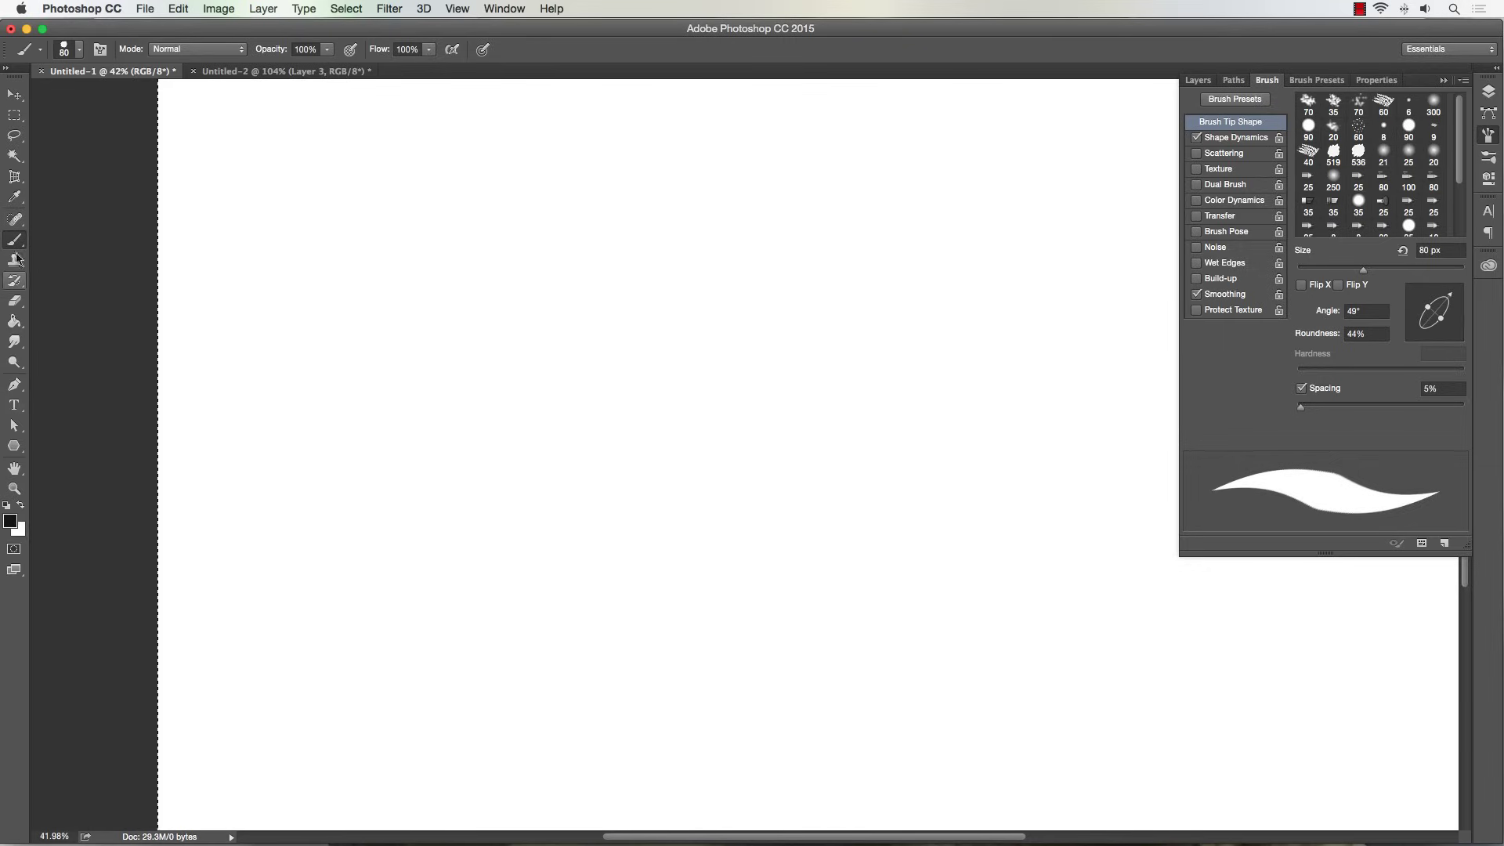
key("bracketleft")
key("bracketleft")
key("bracketleft")
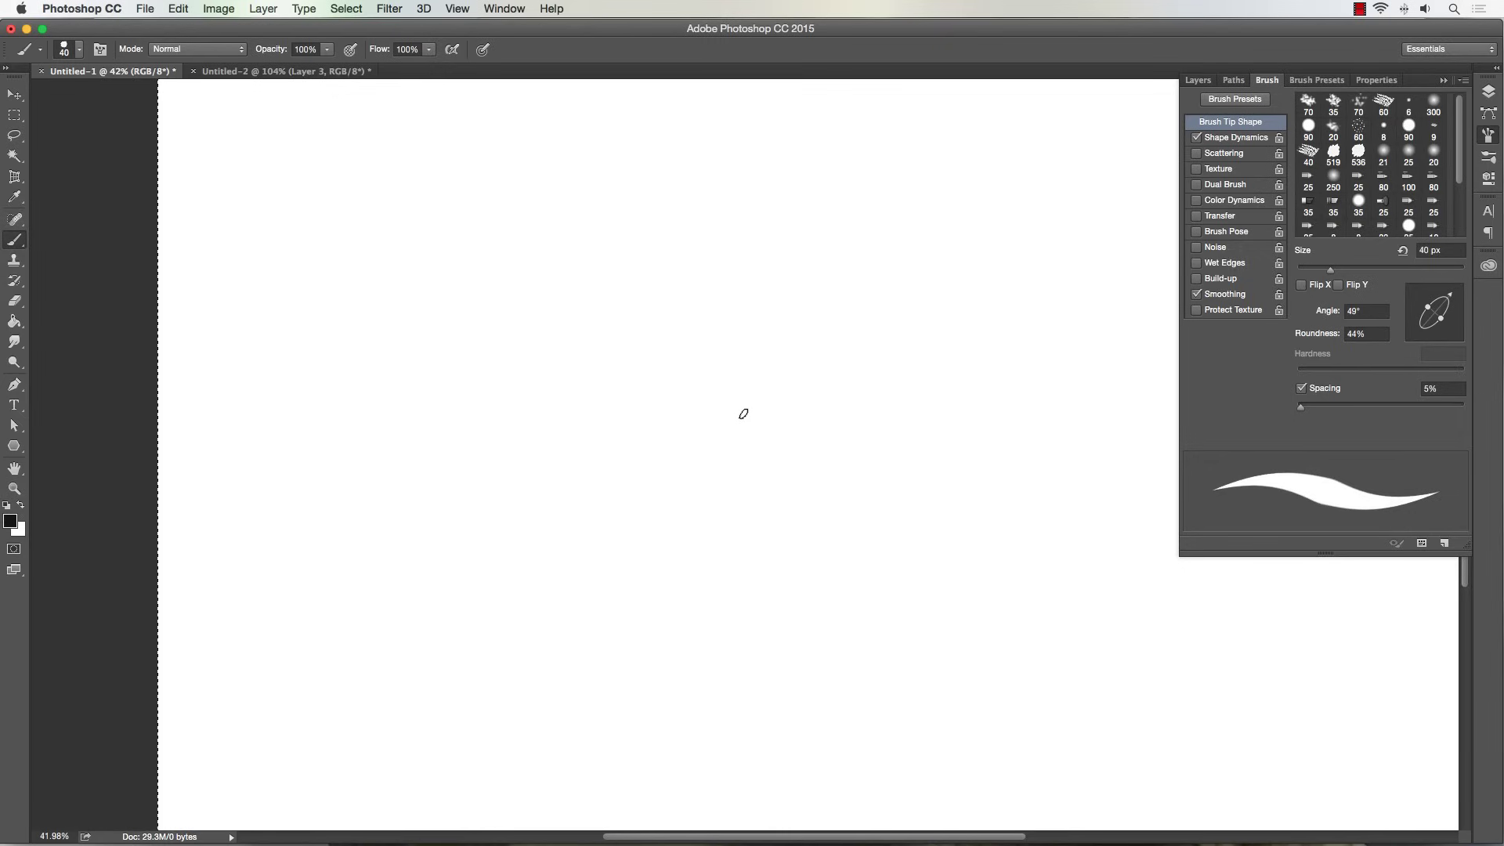
mouse_move(724, 470)
left_mouse_down()
mouse_move(745, 405)
mouse_move(723, 473)
left_mouse_up()
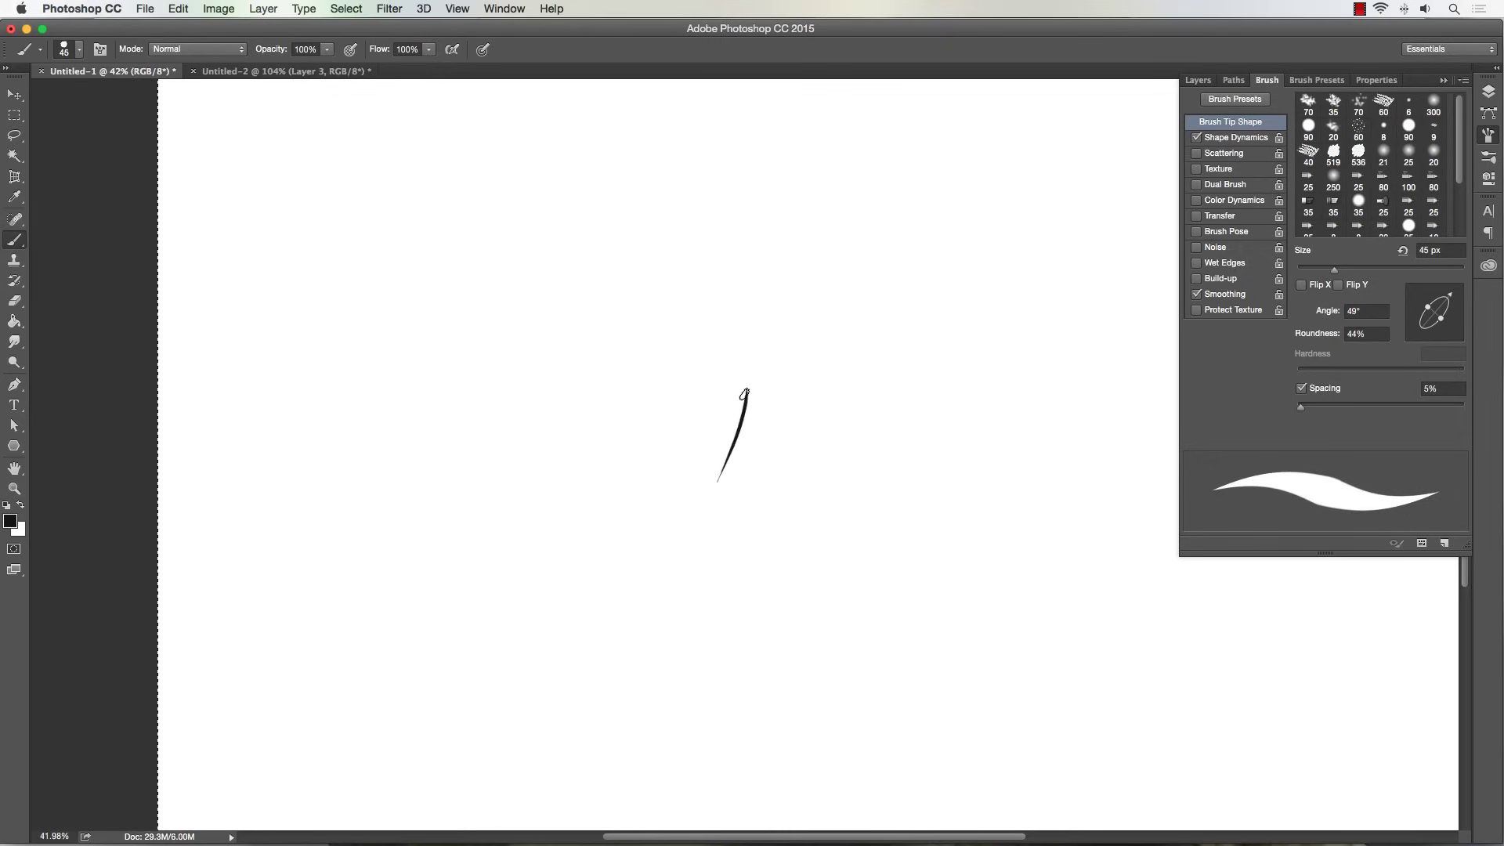
mouse_move(747, 390)
left_mouse_down()
mouse_move(692, 523)
mouse_move(712, 486)
left_mouse_up()
left_click_drag(739, 401, 742, 380)
left_click_drag(718, 465, 690, 523)
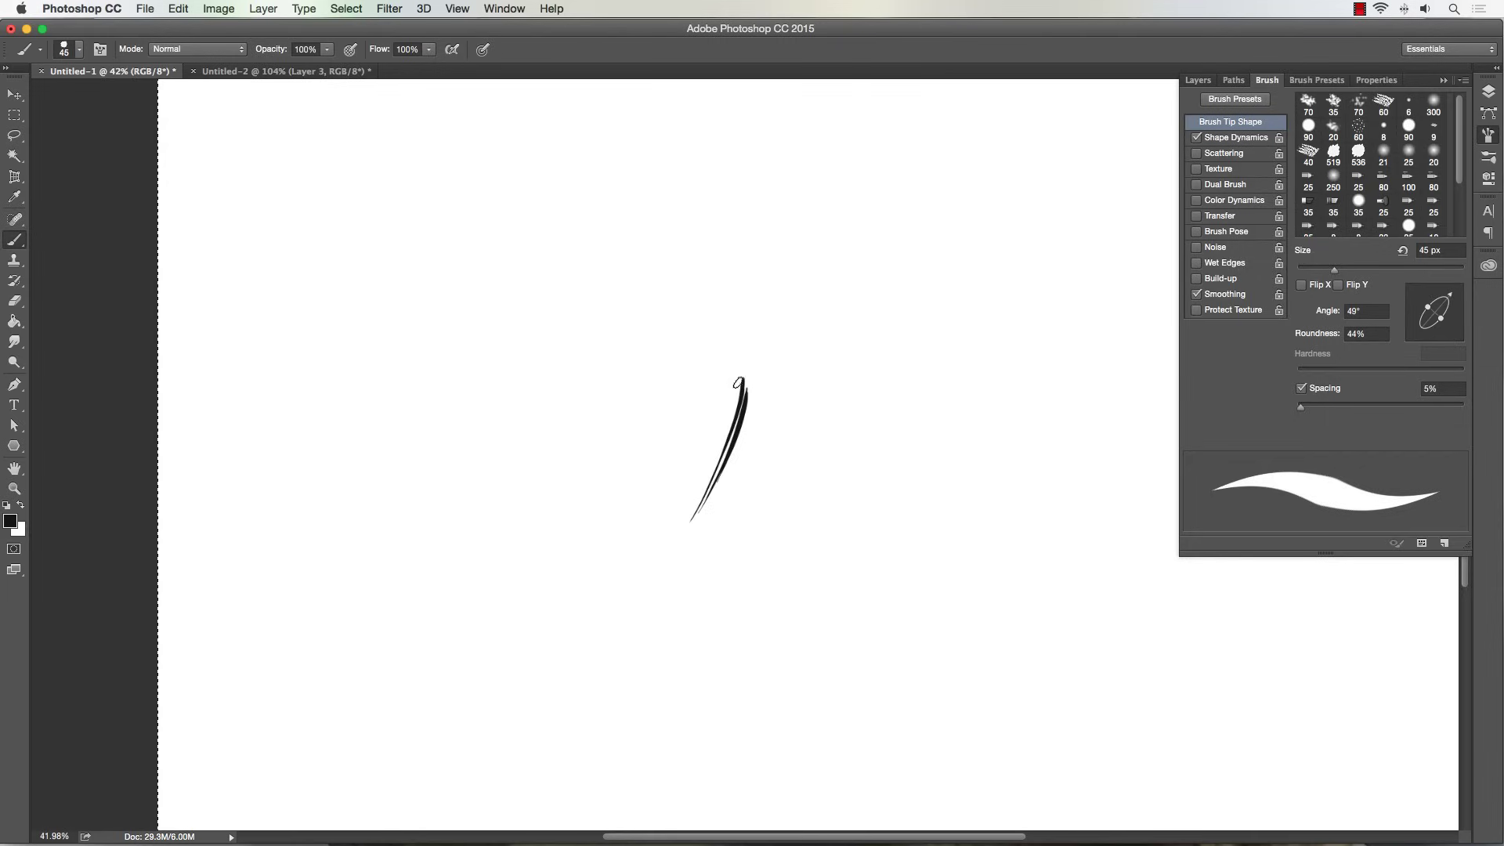
left_click_drag(733, 397, 698, 497)
left_click_drag(731, 363, 684, 513)
left_click_drag(722, 355, 681, 515)
left_click_drag(713, 346, 678, 509)
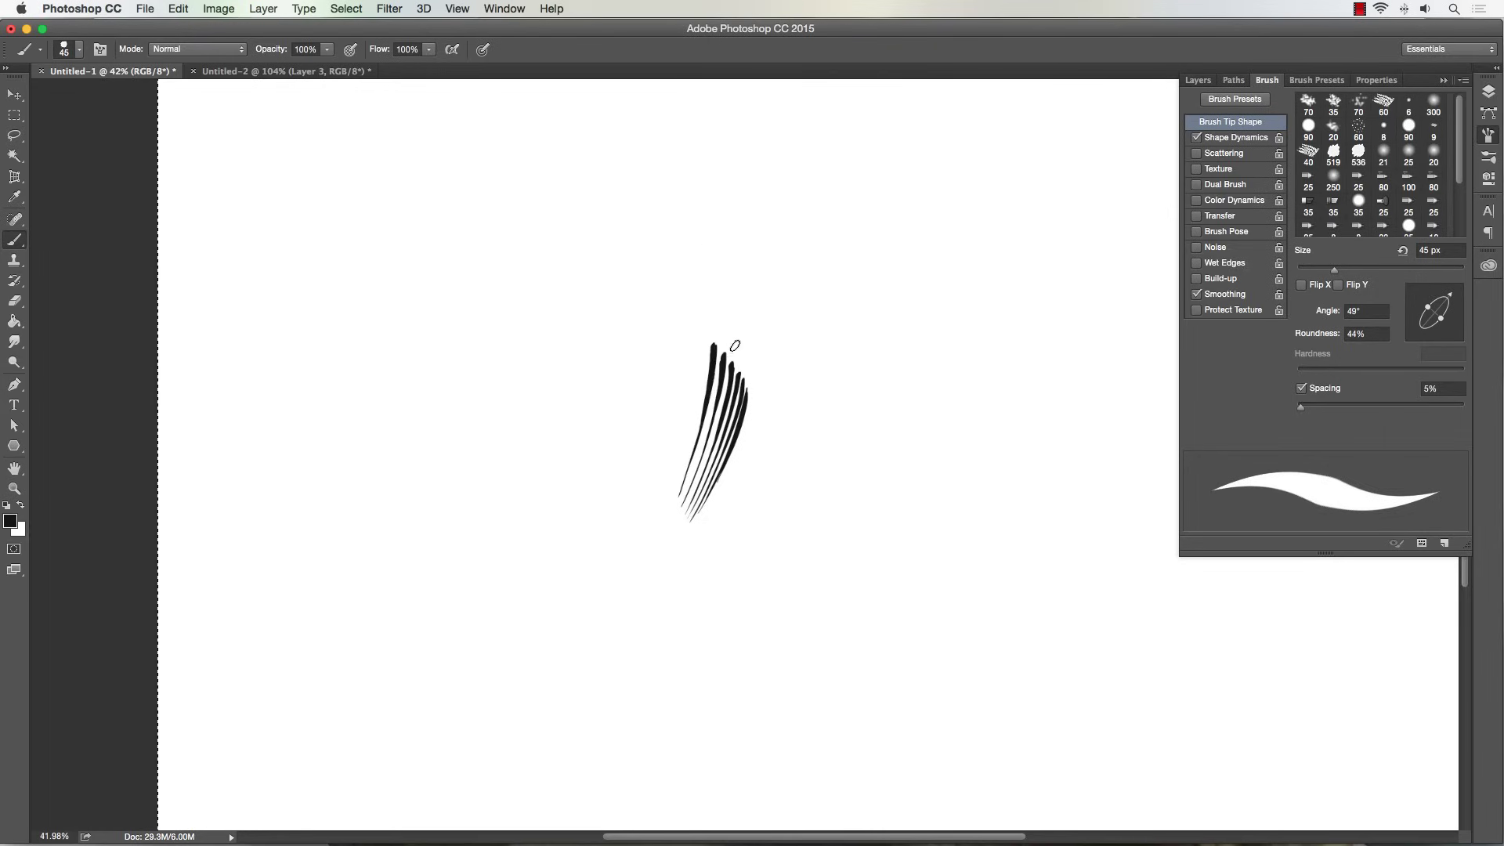
mouse_move(727, 376)
left_mouse_down()
mouse_move(738, 404)
mouse_move(718, 363)
left_mouse_up()
Lay diagonal crosshatch strokes over the hatching and zoom in on the cluster.
left_click_drag(737, 461, 740, 431)
left_click_drag(697, 351, 719, 400)
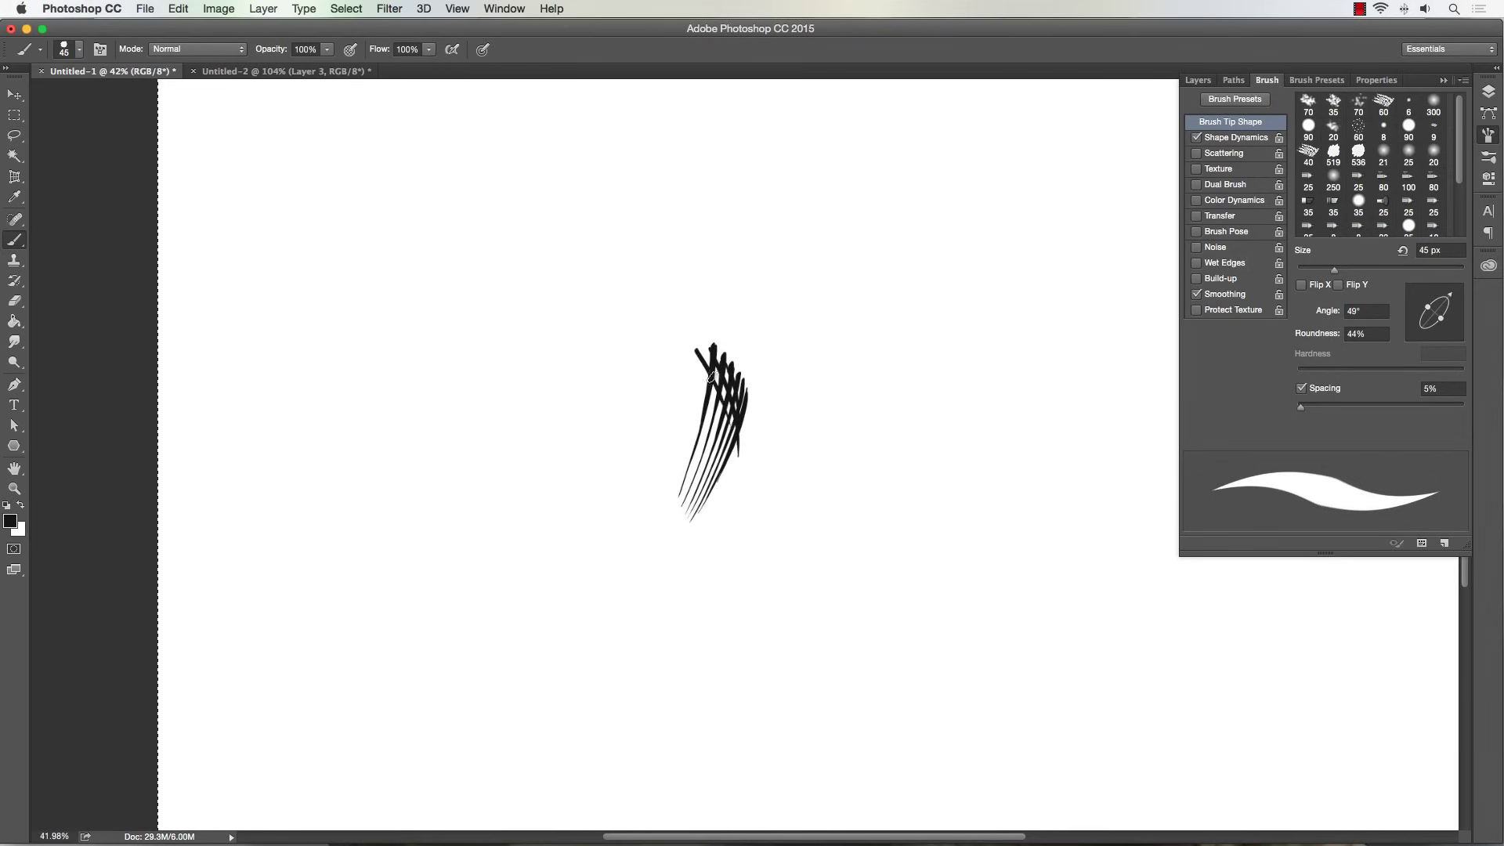
left_click_drag(678, 346, 707, 396)
left_click_drag(734, 486, 732, 456)
left_click_drag(709, 398, 713, 424)
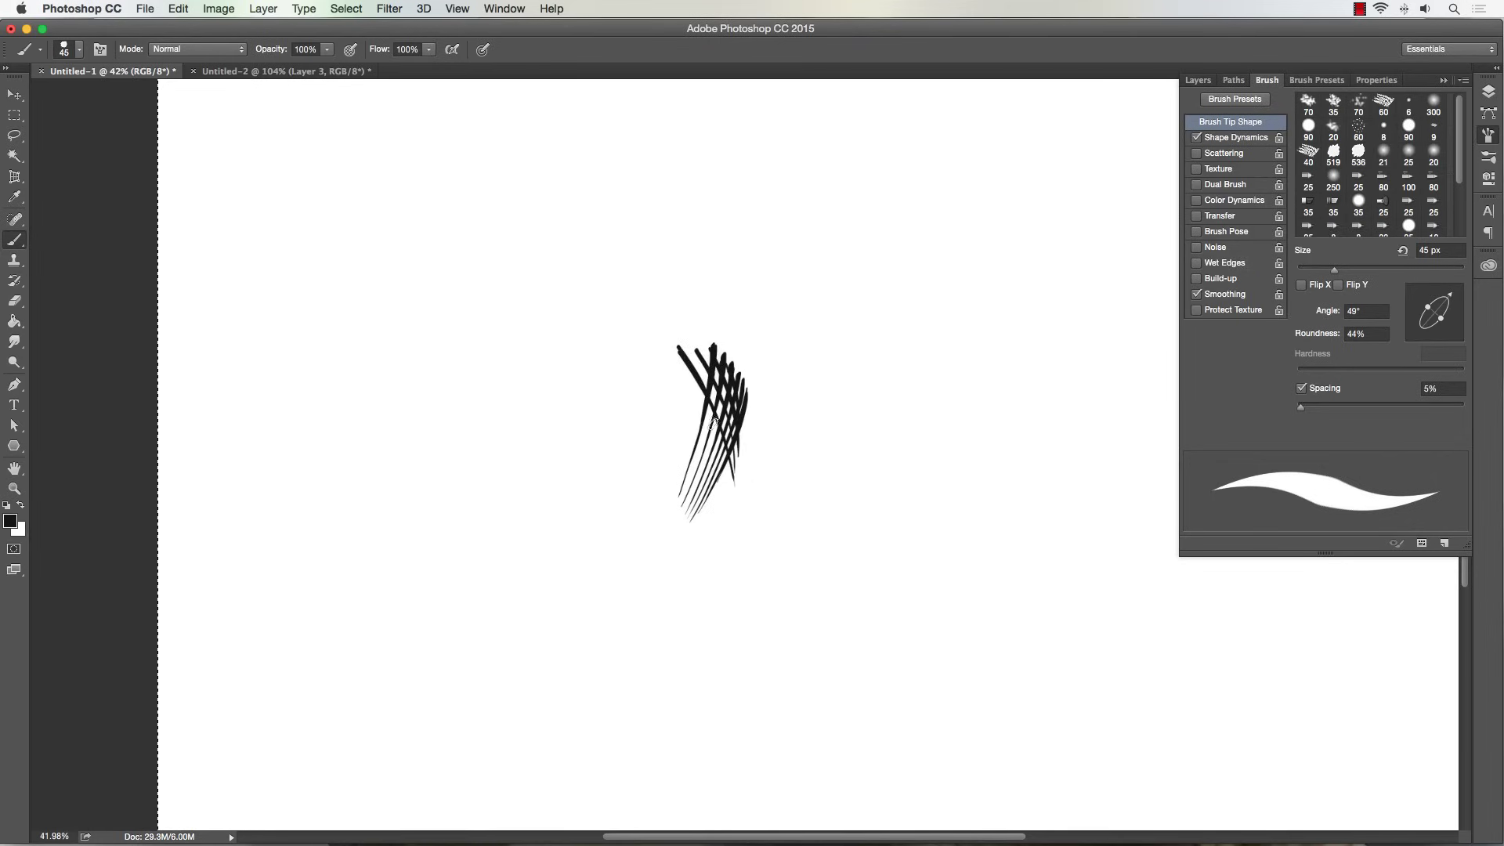
mouse_move(658, 349)
left_mouse_down()
mouse_move(701, 421)
mouse_move(644, 358)
mouse_move(680, 410)
mouse_move(627, 368)
mouse_move(656, 408)
left_mouse_up()
key("z")
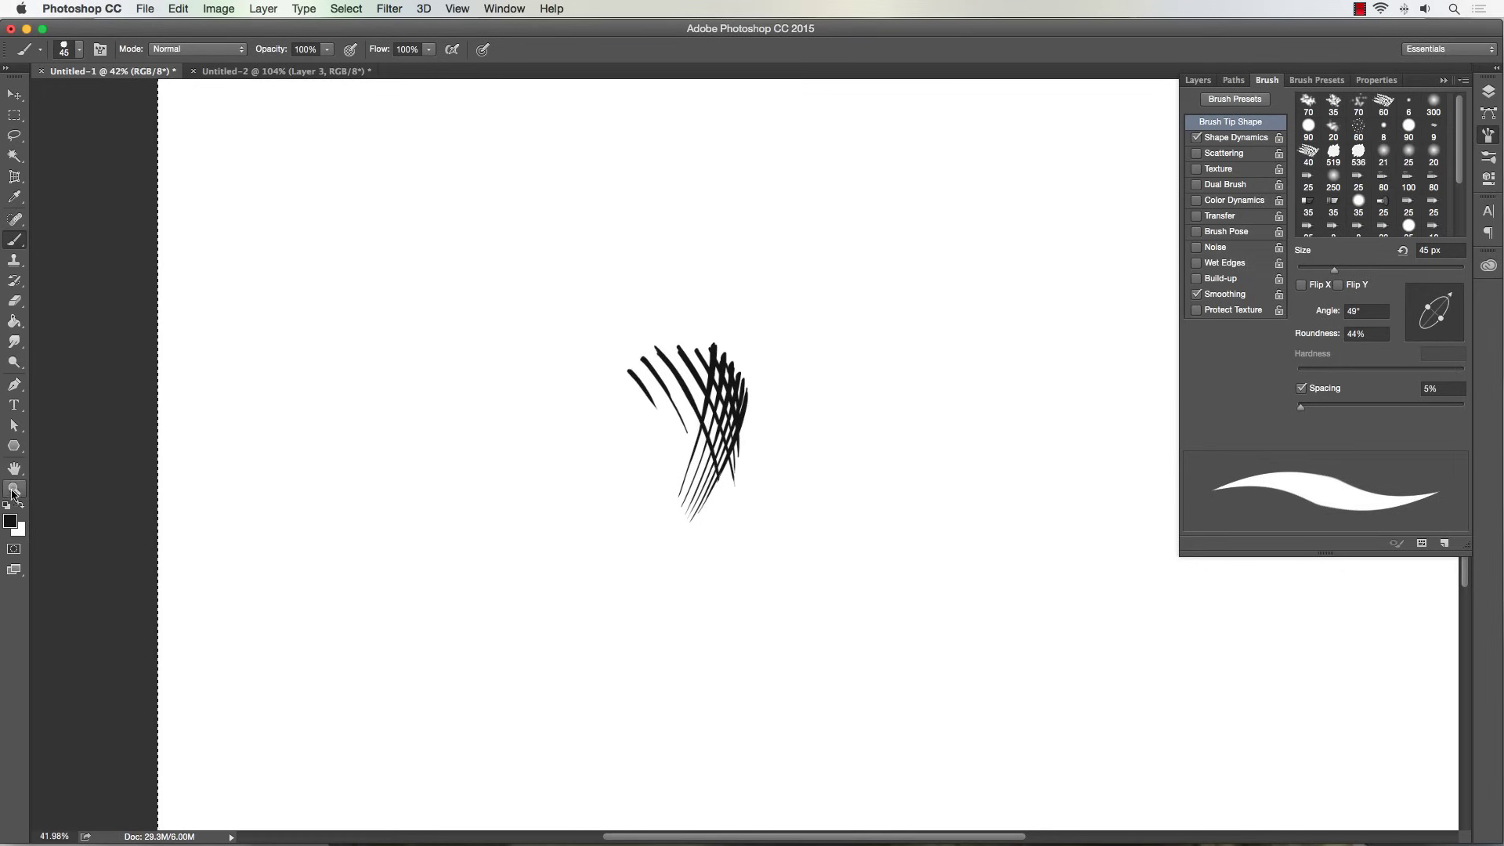
left_click_drag(708, 364, 732, 362)
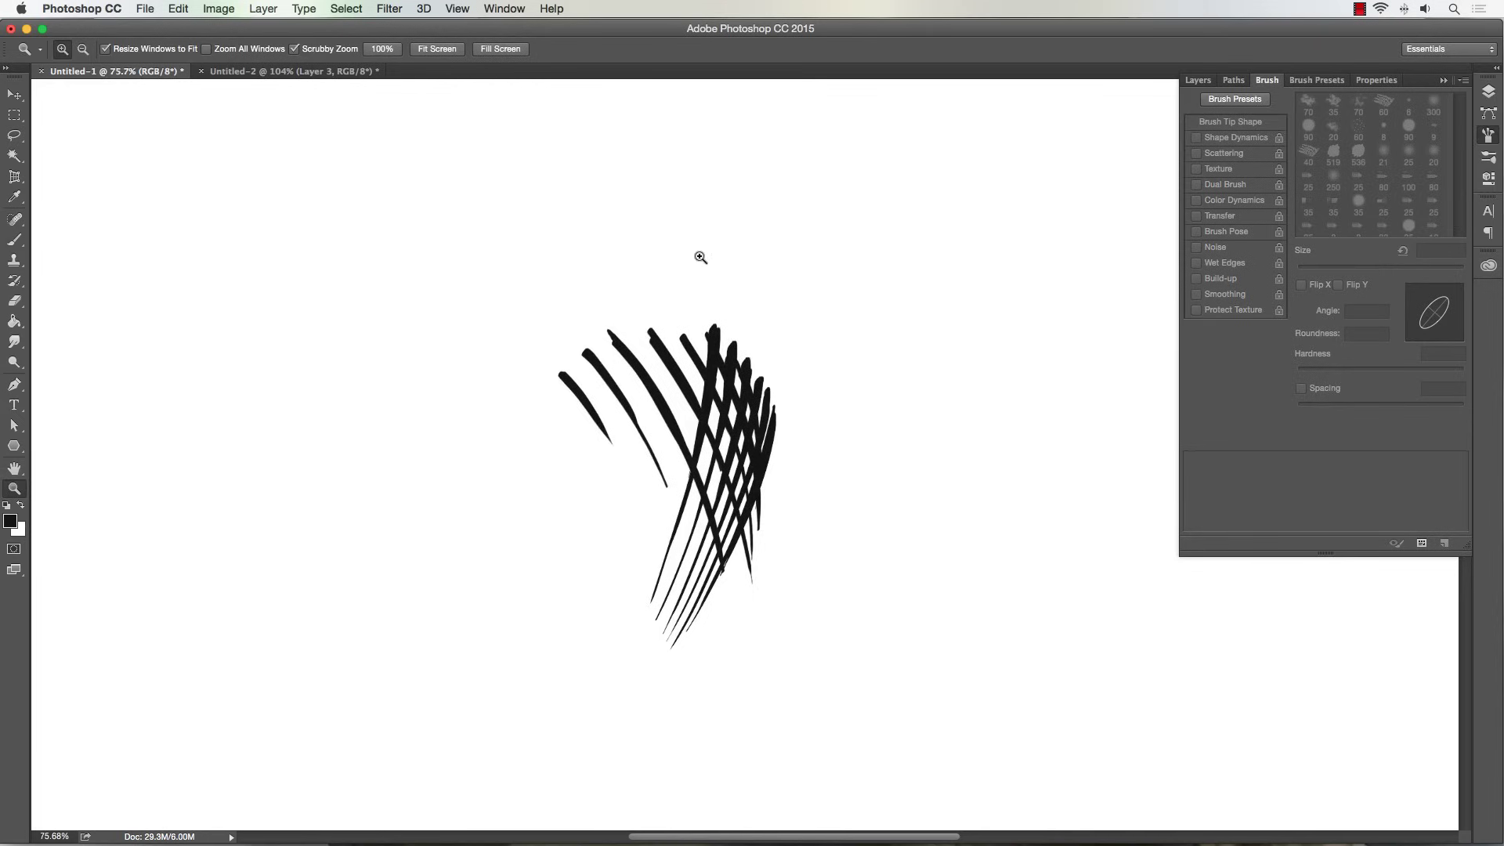
Zoom back out and paint a small group of hatch strokes left of the cluster.
mouse_move(662, 442)
left_mouse_down()
mouse_move(655, 454)
mouse_move(623, 360)
left_mouse_up()
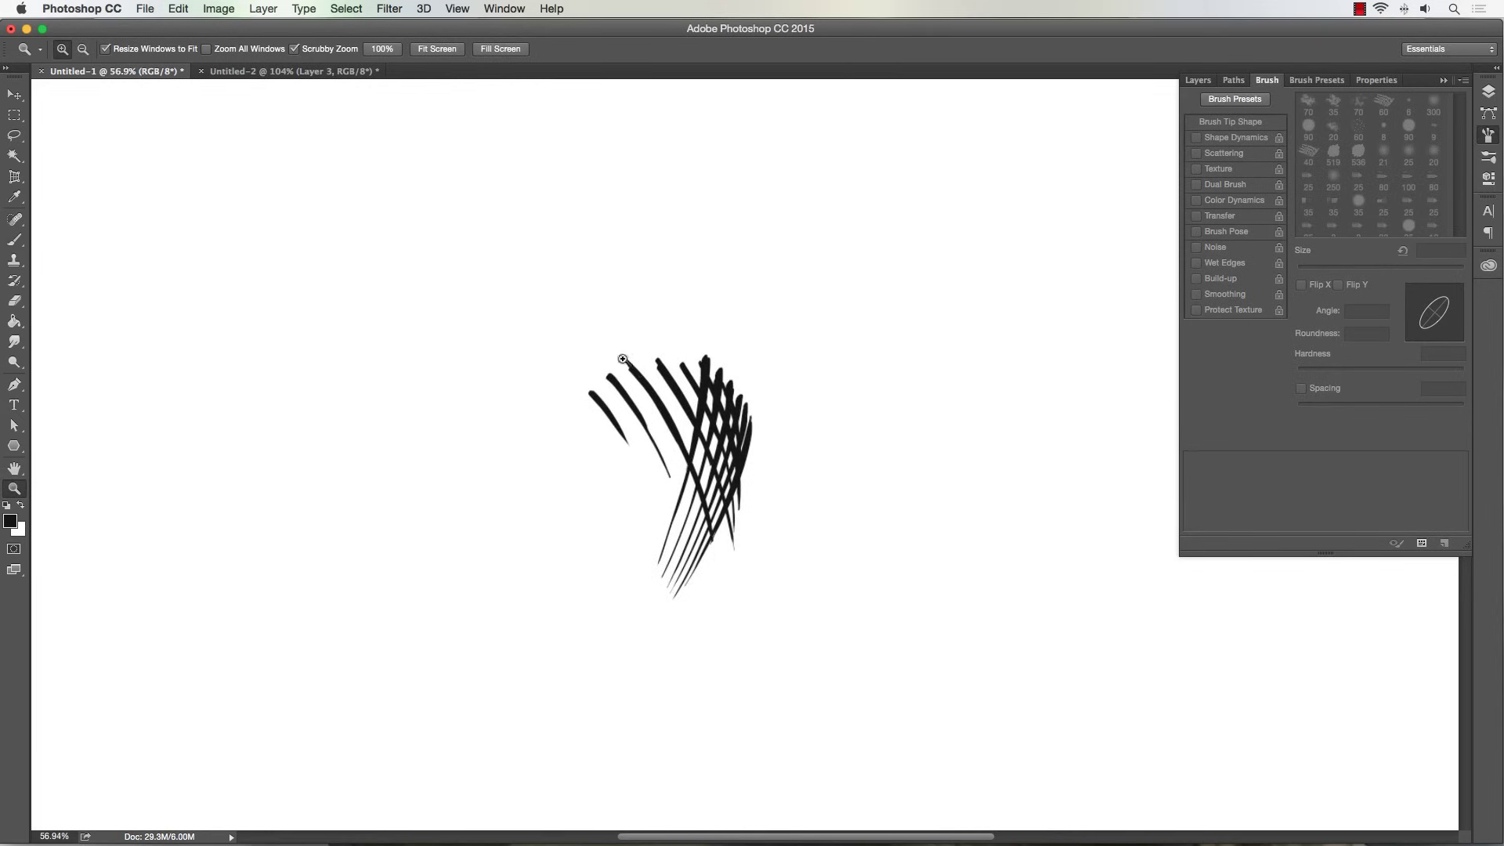
left_click(14, 240)
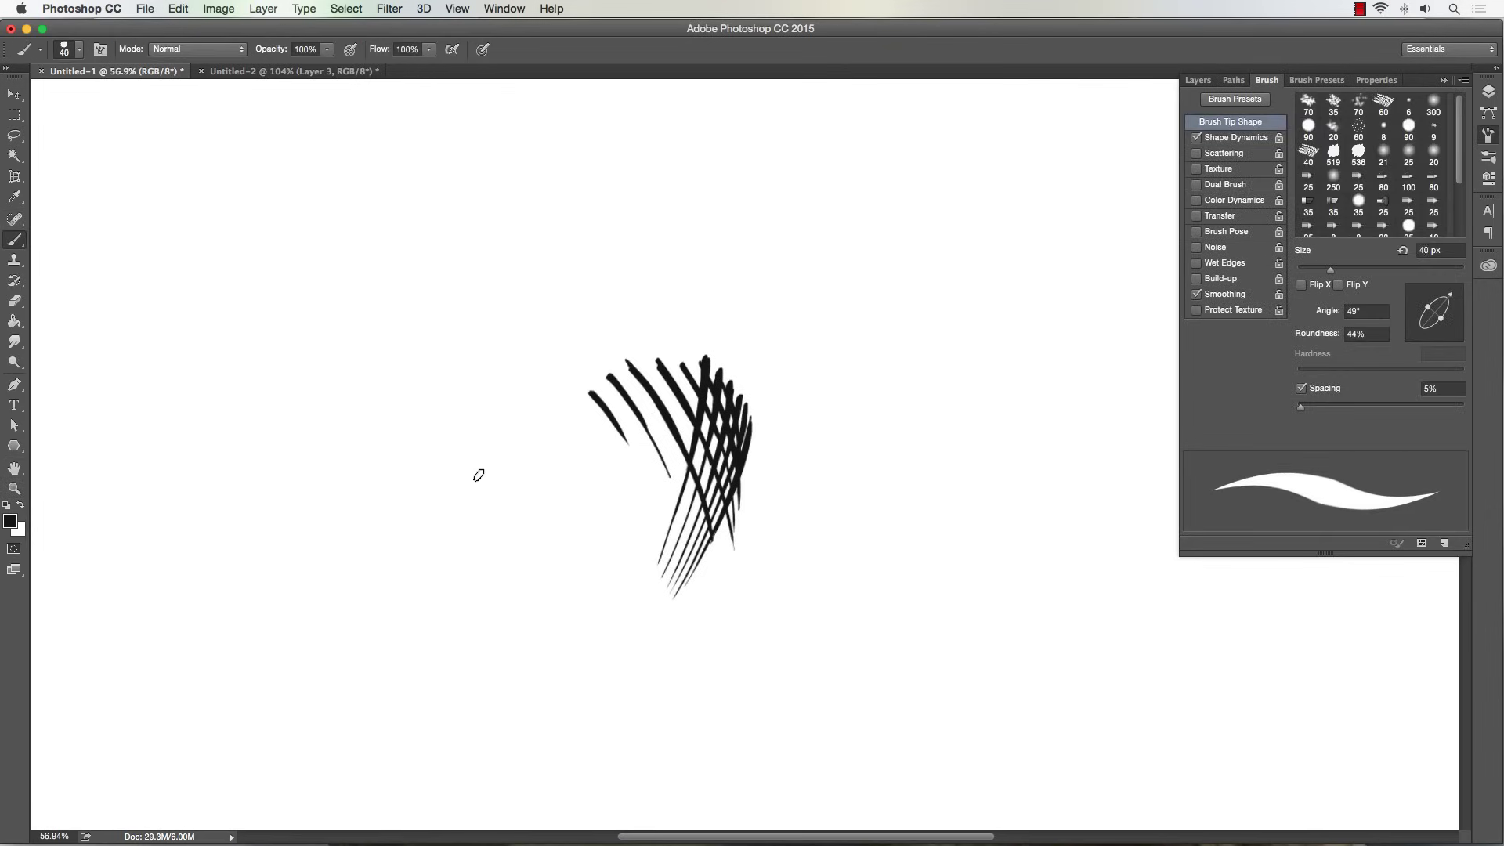
left_click_drag(483, 457, 473, 530)
mouse_move(479, 446)
left_mouse_down()
mouse_move(473, 529)
mouse_move(469, 513)
left_mouse_up()
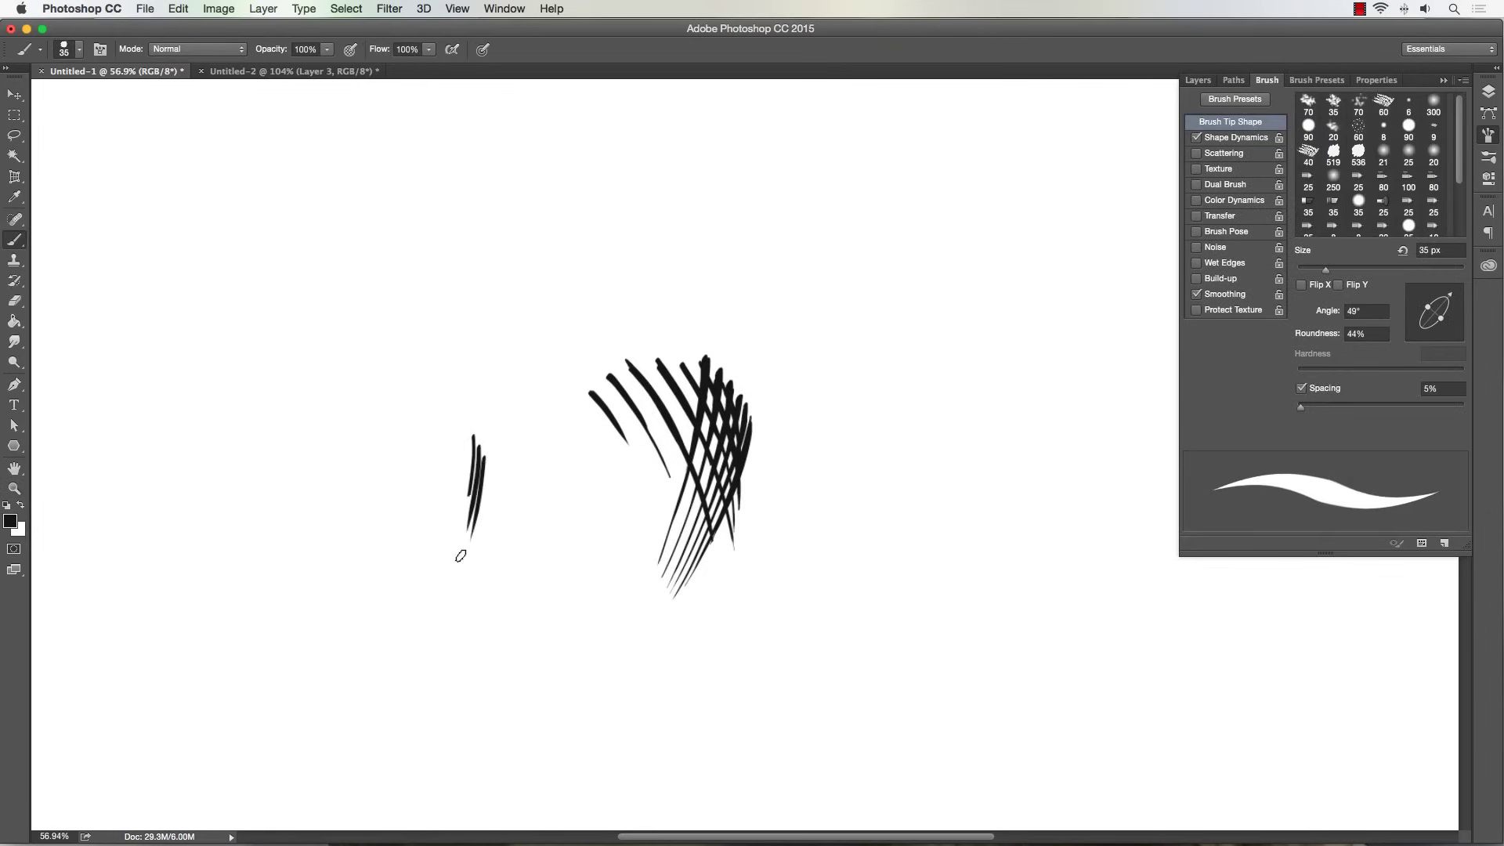
mouse_move(466, 429)
left_mouse_down()
mouse_move(459, 526)
mouse_move(472, 470)
left_mouse_up()
mouse_move(436, 401)
left_mouse_down()
mouse_move(470, 468)
mouse_move(468, 505)
mouse_move(451, 482)
left_mouse_up()
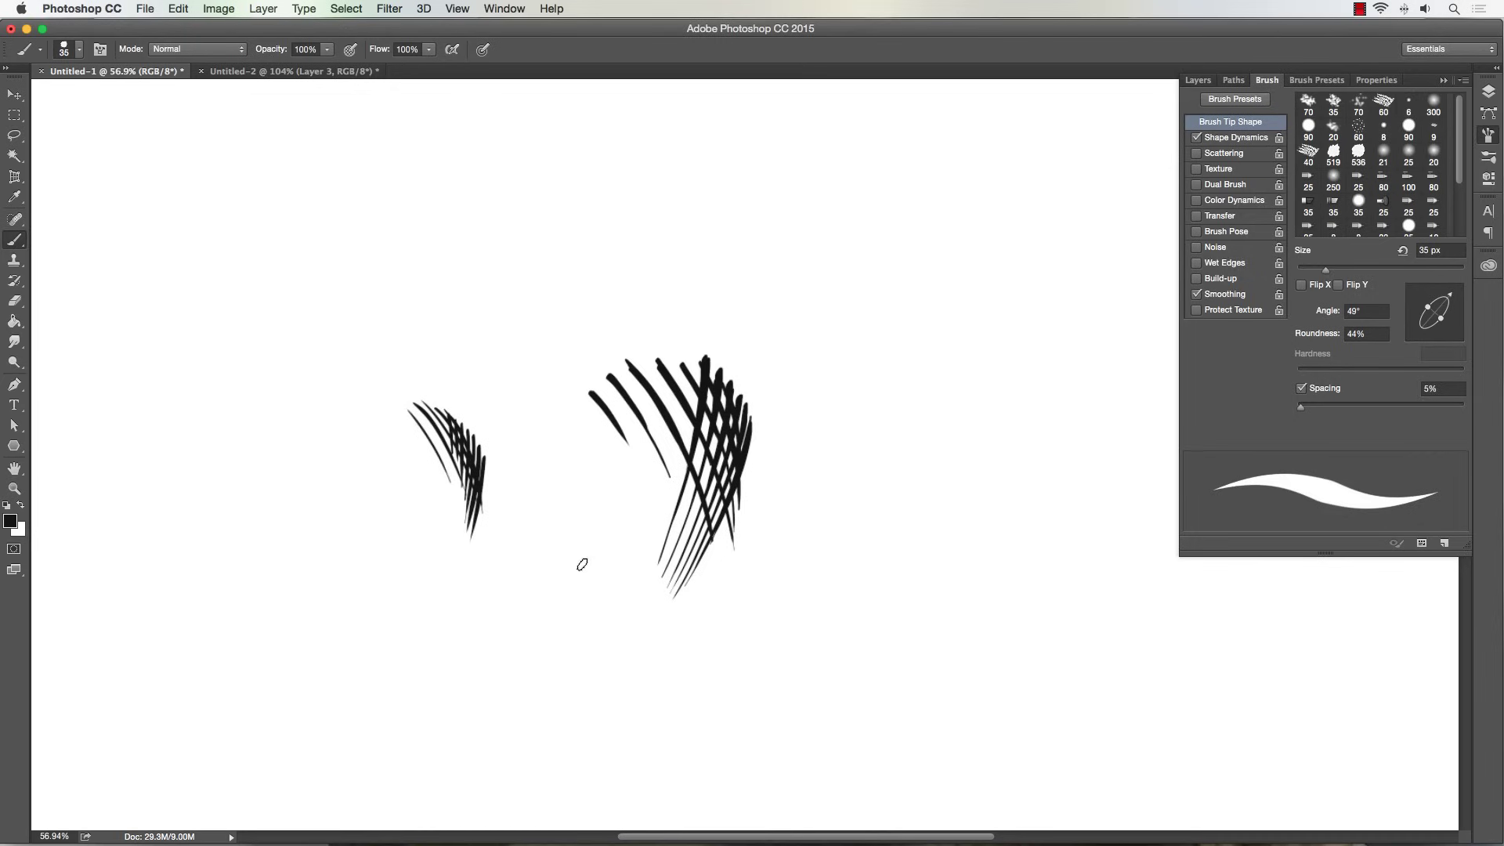
Paint a new curved hatch group below, extend it upward, and crosshatch its middle.
mouse_move(519, 680)
left_mouse_down()
mouse_move(579, 567)
mouse_move(516, 680)
left_mouse_up()
left_click_drag(581, 550, 514, 678)
mouse_move(571, 547)
left_mouse_down()
mouse_move(521, 656)
mouse_move(529, 624)
left_mouse_up()
left_click_drag(561, 513, 523, 616)
mouse_move(550, 508)
left_mouse_down()
mouse_move(539, 561)
mouse_move(514, 517)
mouse_move(572, 620)
mouse_move(565, 638)
left_mouse_up()
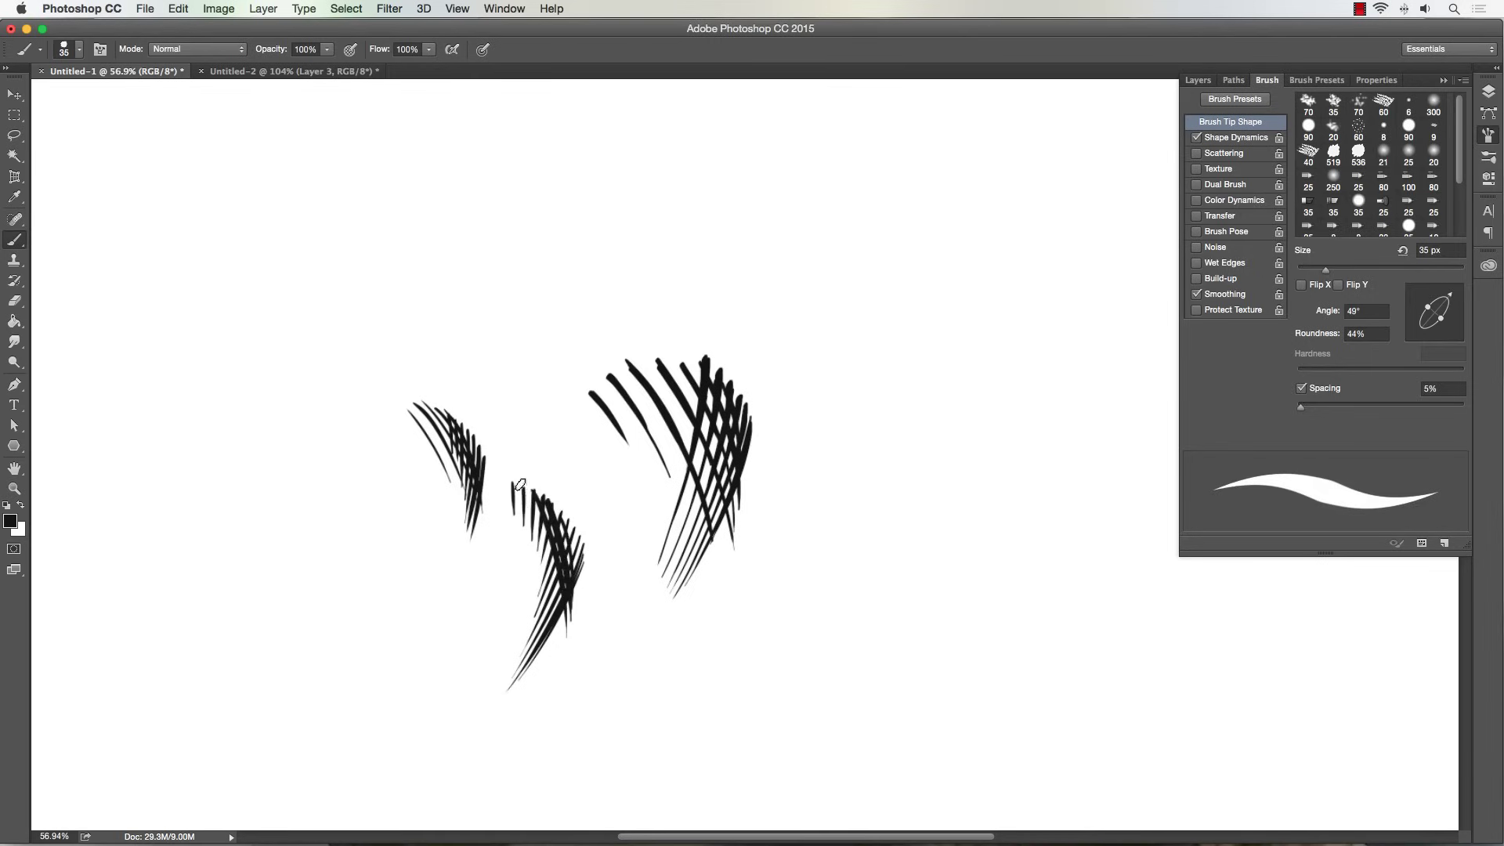
mouse_move(518, 479)
left_mouse_down()
mouse_move(556, 591)
mouse_move(524, 566)
left_mouse_up()
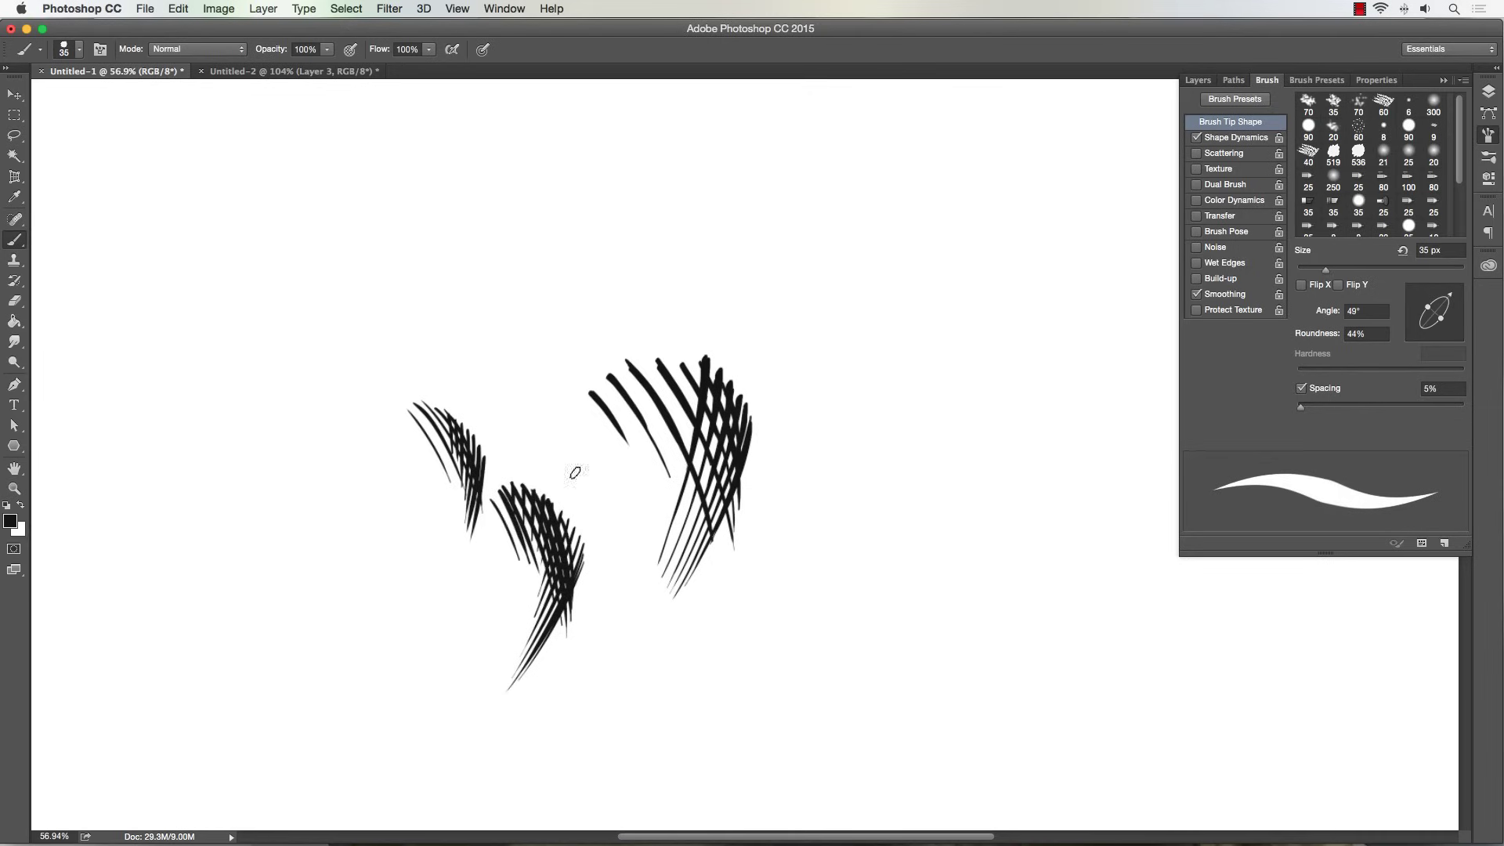
Paint long parallel diagonal strokes arcing upward on the right side.
left_click_drag(1023, 448, 924, 539)
mouse_move(1020, 443)
left_mouse_down()
mouse_move(919, 545)
mouse_move(940, 518)
left_mouse_up()
mouse_move(1023, 415)
left_mouse_down()
mouse_move(907, 540)
mouse_move(948, 486)
left_mouse_up()
left_click_drag(1018, 383, 958, 455)
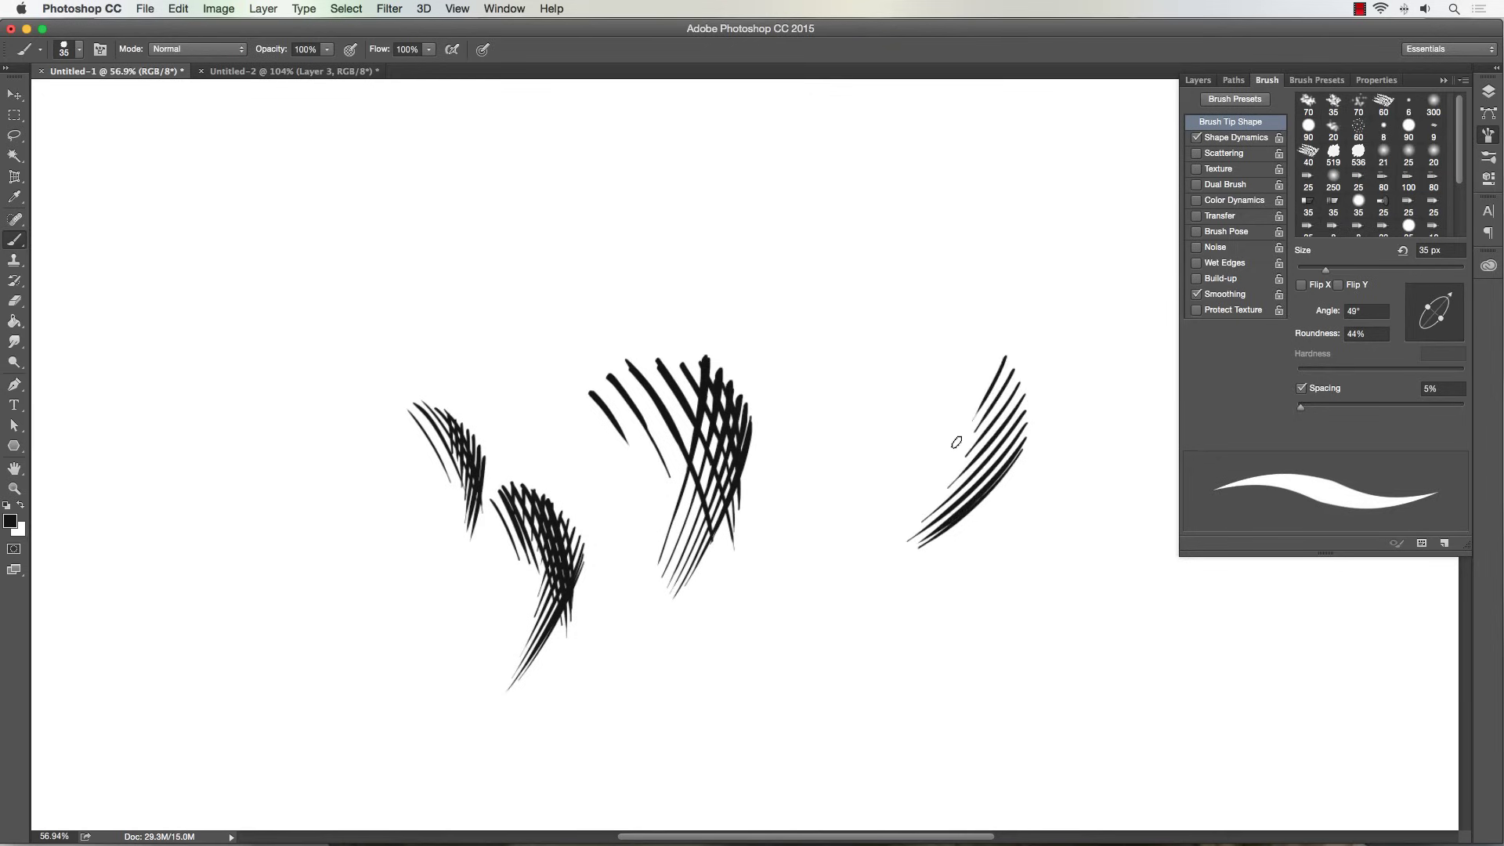
mouse_move(993, 345)
left_mouse_down()
mouse_move(973, 399)
mouse_move(968, 375)
left_mouse_up()
mouse_move(966, 318)
left_mouse_down()
mouse_move(958, 361)
mouse_move(946, 342)
mouse_move(1016, 423)
mouse_move(1004, 479)
left_mouse_up()
Crosshatch the right-hand group, taper its arc into short strokes and a dot, and cross its tail.
left_click_drag(1001, 354, 989, 456)
left_click_drag(983, 327, 988, 470)
mouse_move(971, 321)
left_mouse_down()
mouse_move(982, 468)
mouse_move(966, 435)
left_mouse_up()
mouse_move(932, 292)
left_mouse_down()
mouse_move(948, 382)
mouse_move(908, 345)
left_mouse_up()
mouse_move(873, 296)
left_mouse_down()
mouse_move(881, 321)
mouse_move(860, 315)
left_mouse_up()
left_click(827, 307)
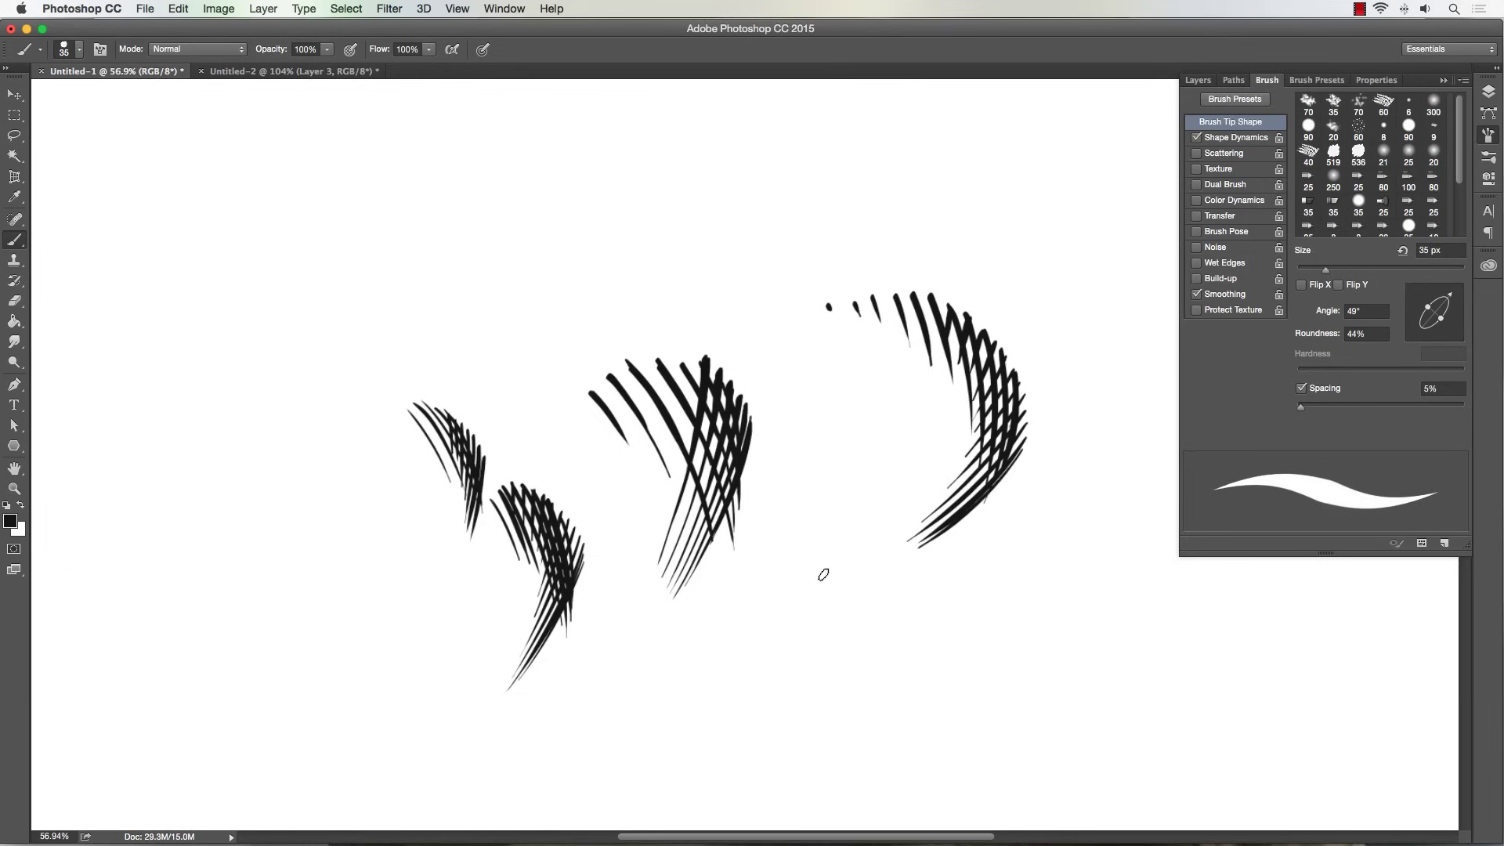
mouse_move(914, 517)
left_mouse_down()
mouse_move(911, 552)
mouse_move(934, 543)
left_mouse_up()
left_click_drag(951, 487, 948, 521)
Add slim pressure-test strokes below the middle, then bring up Launchpad.
mouse_move(813, 595)
left_mouse_down()
mouse_move(820, 541)
mouse_move(801, 624)
left_mouse_up()
mouse_move(811, 572)
left_mouse_down()
mouse_move(792, 623)
mouse_move(793, 580)
mouse_move(752, 616)
left_mouse_up()
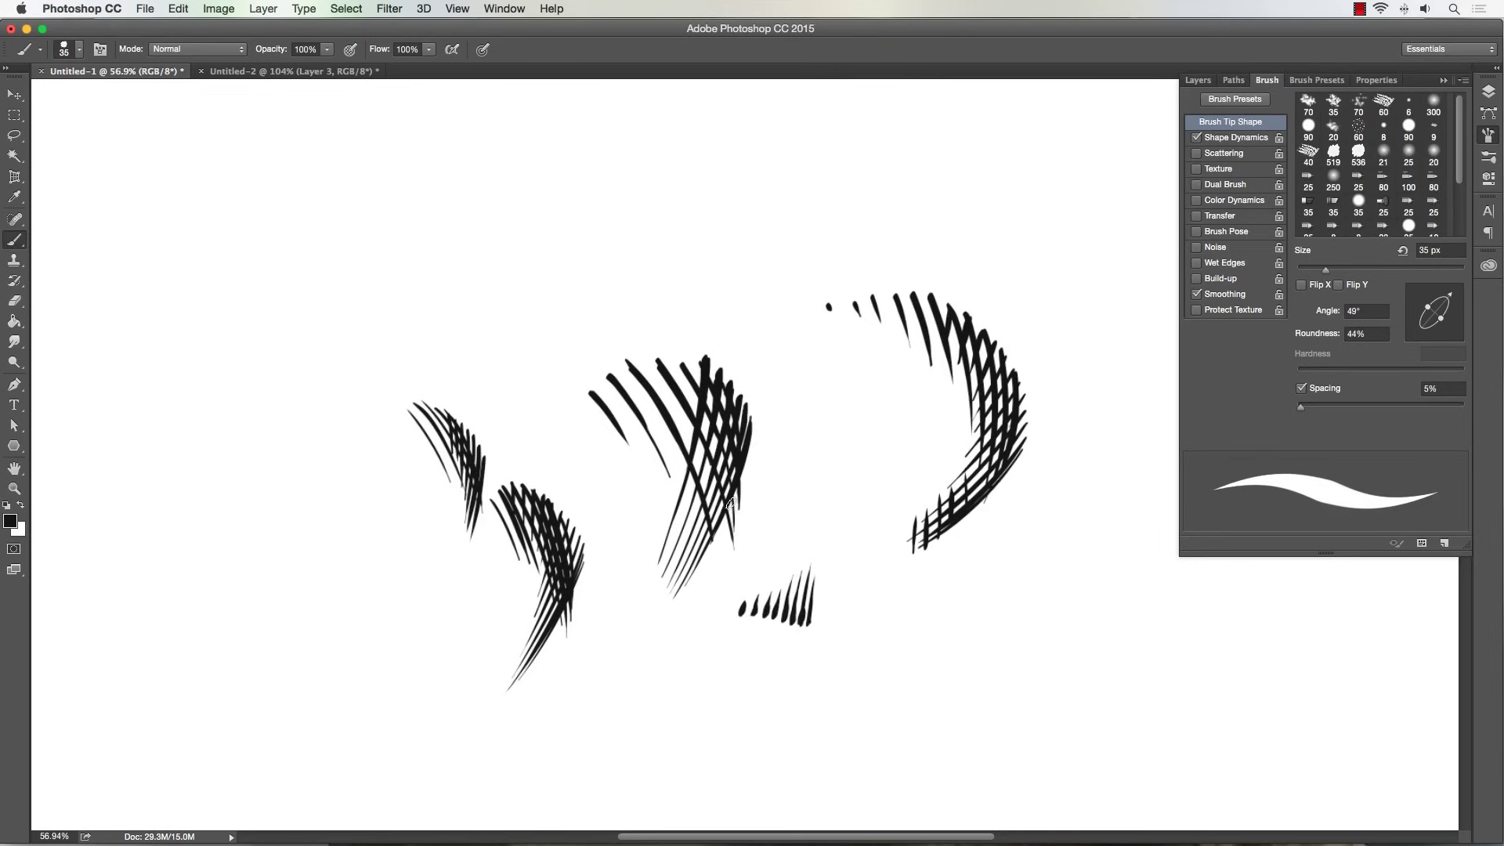
mouse_move(363, 843)
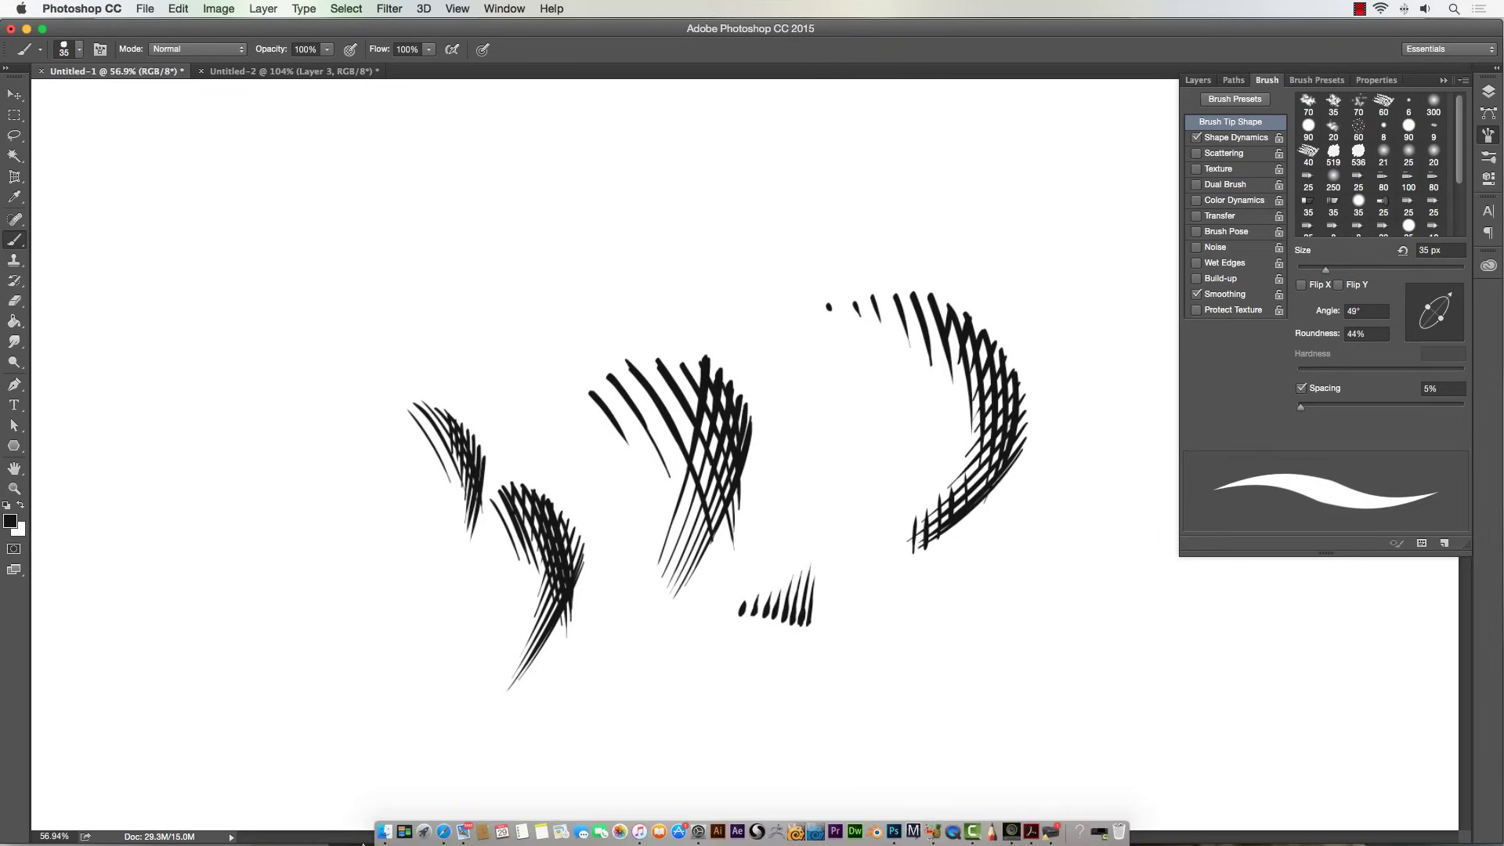
left_click(424, 831)
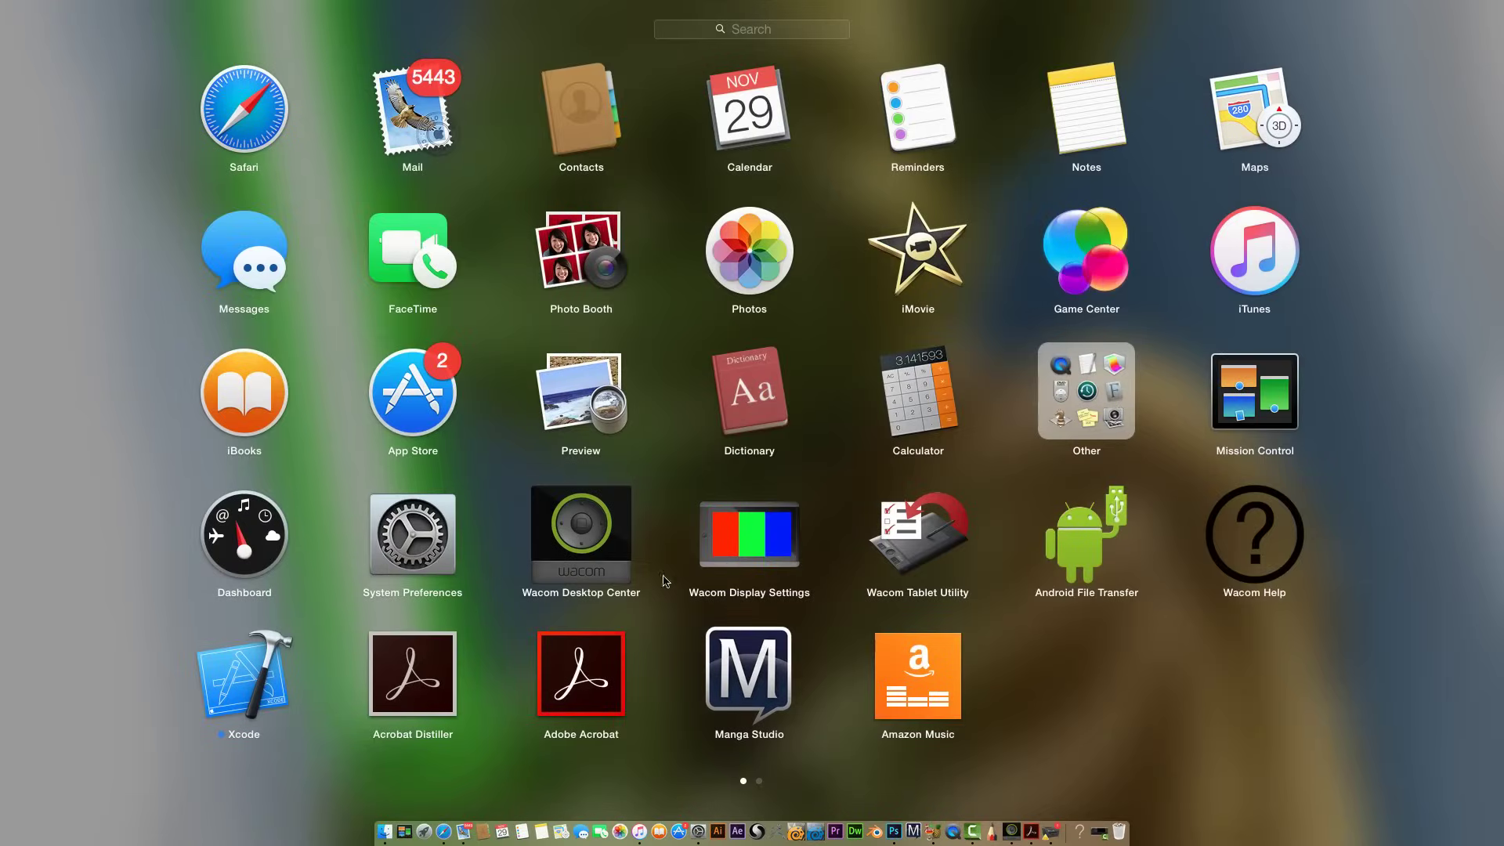
In the Wacom pen settings, slide Tip Feel to about midway toward Soft, then close the pane.
left_click(571, 568)
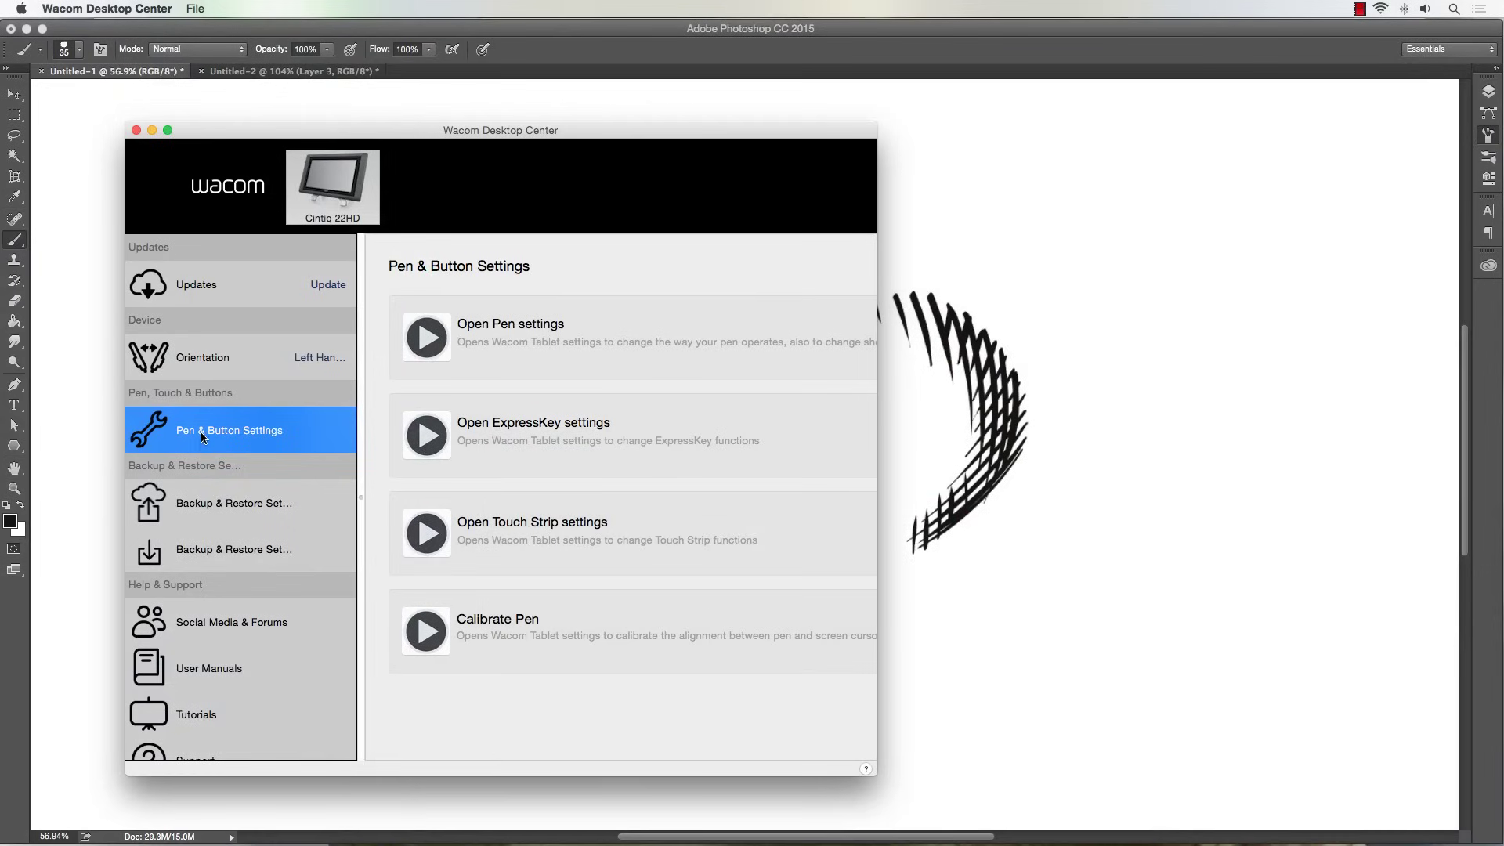
left_click(479, 325)
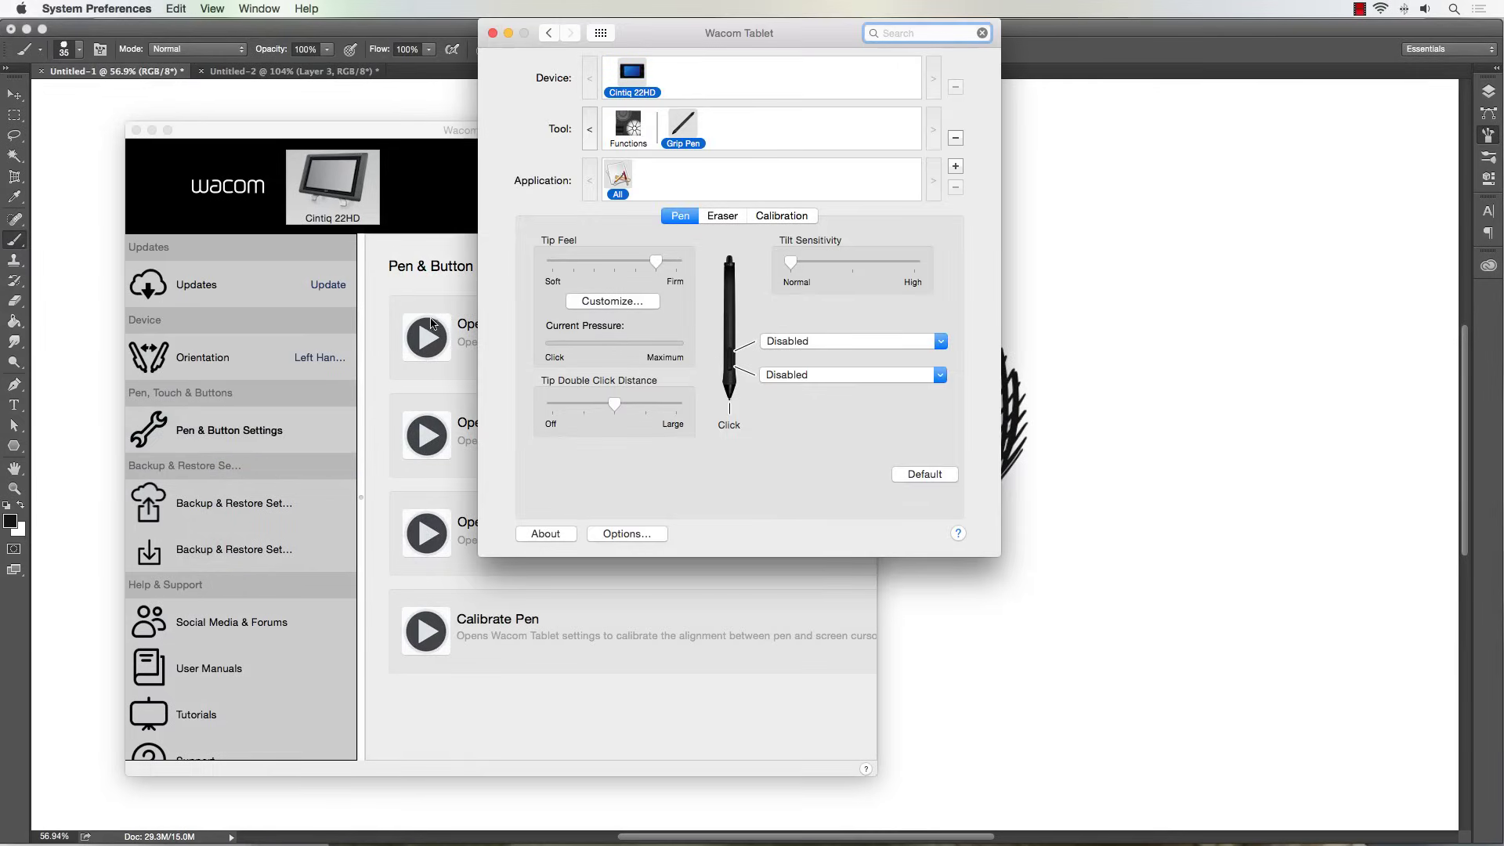
left_click_drag(630, 44, 655, 88)
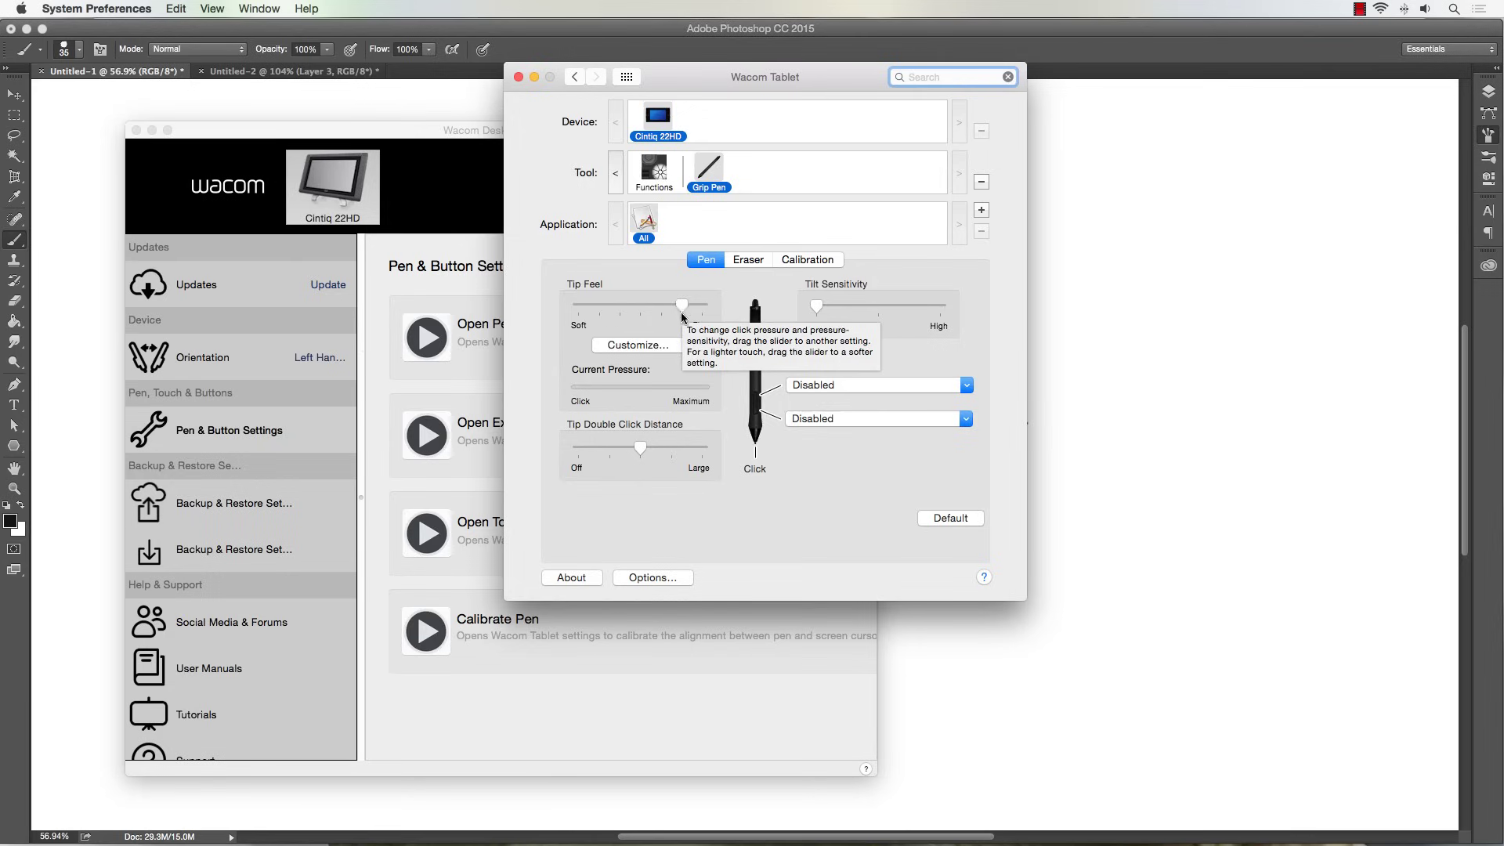
left_click(526, 305)
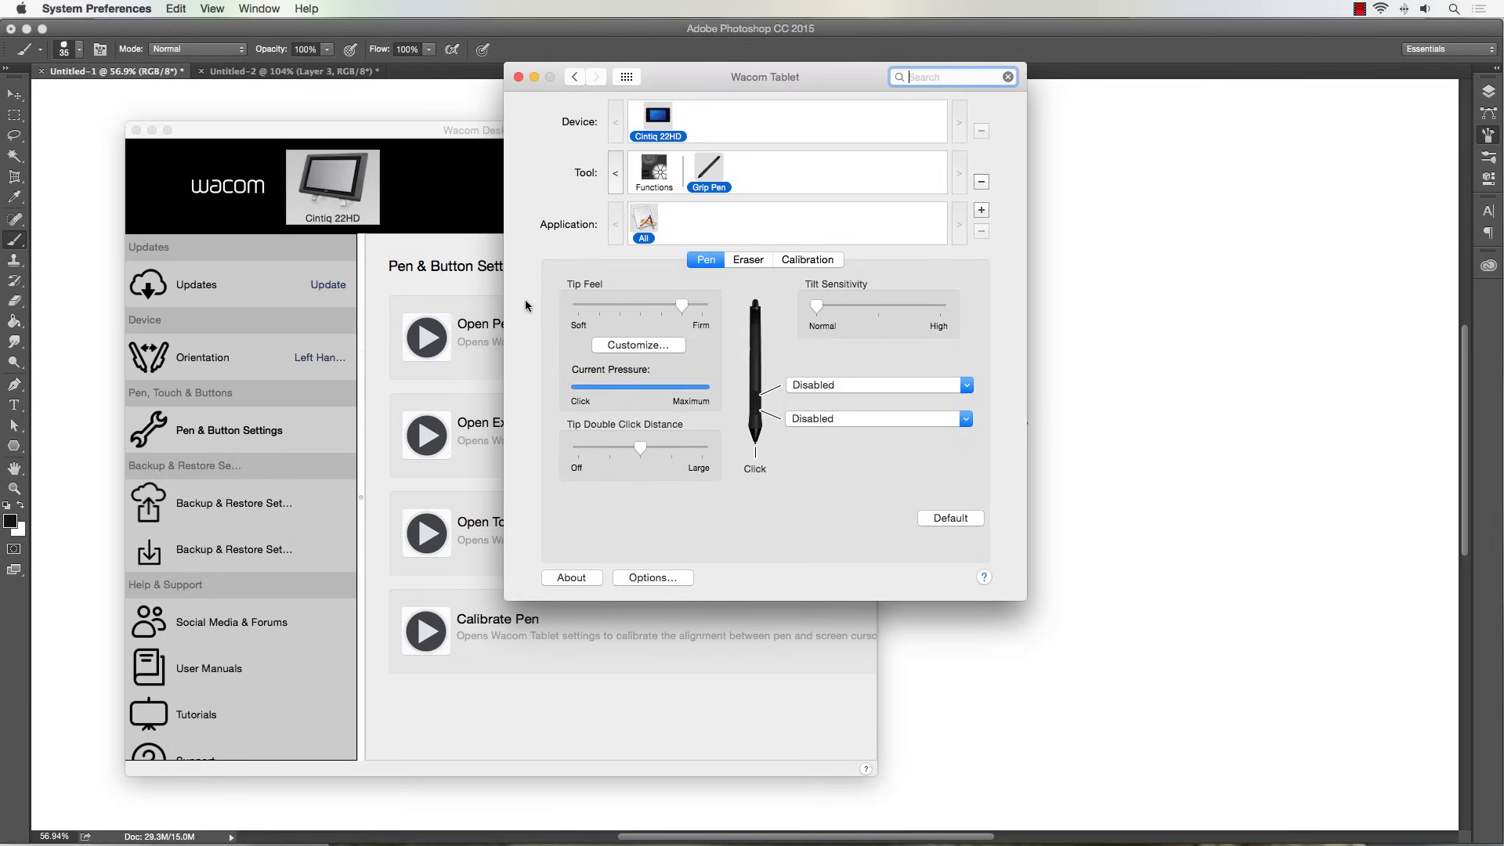
left_click(527, 305)
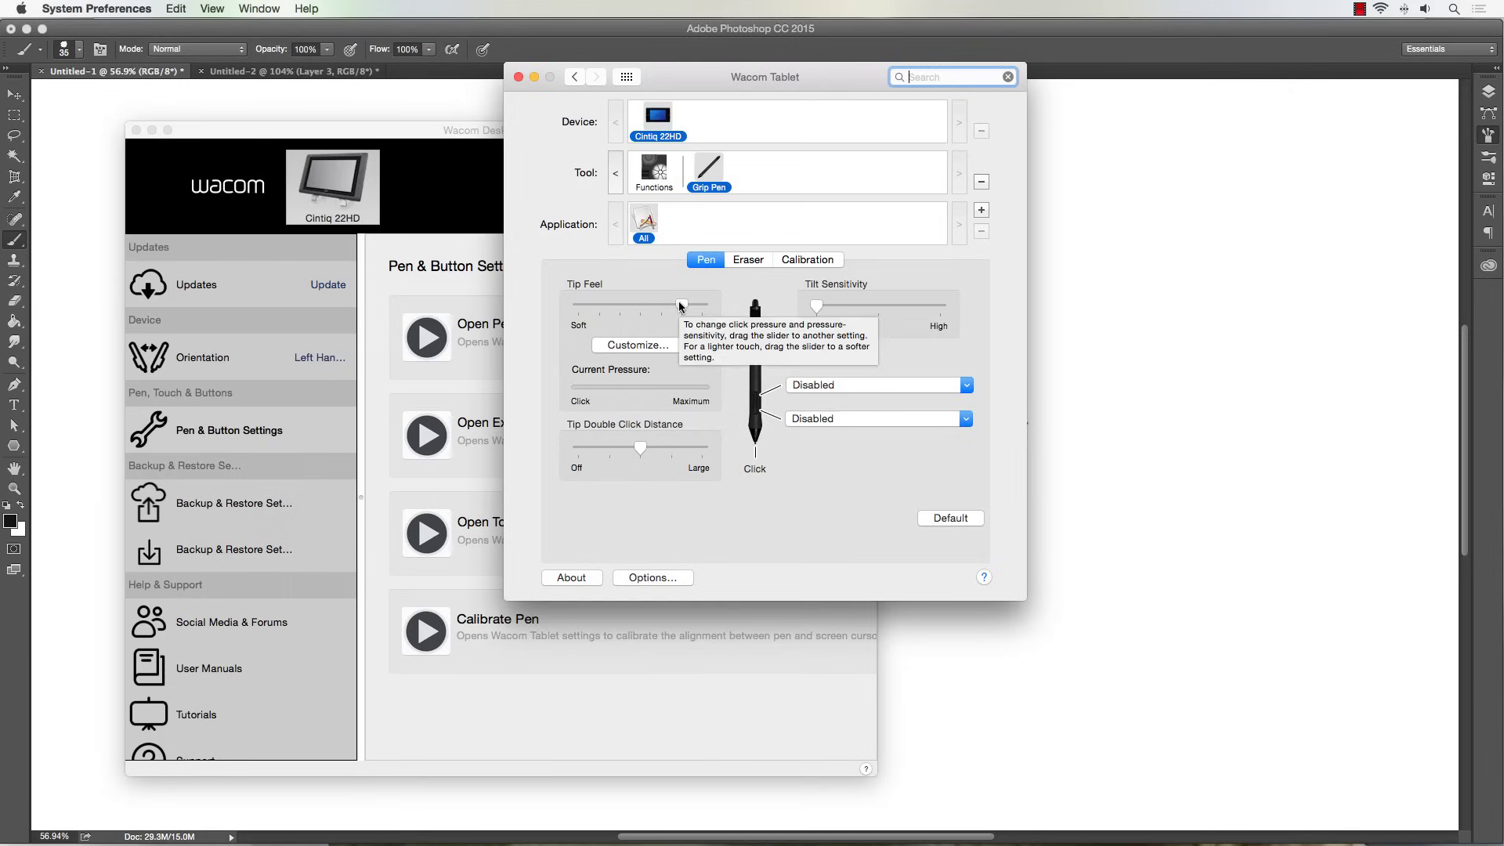
left_click_drag(680, 305, 629, 306)
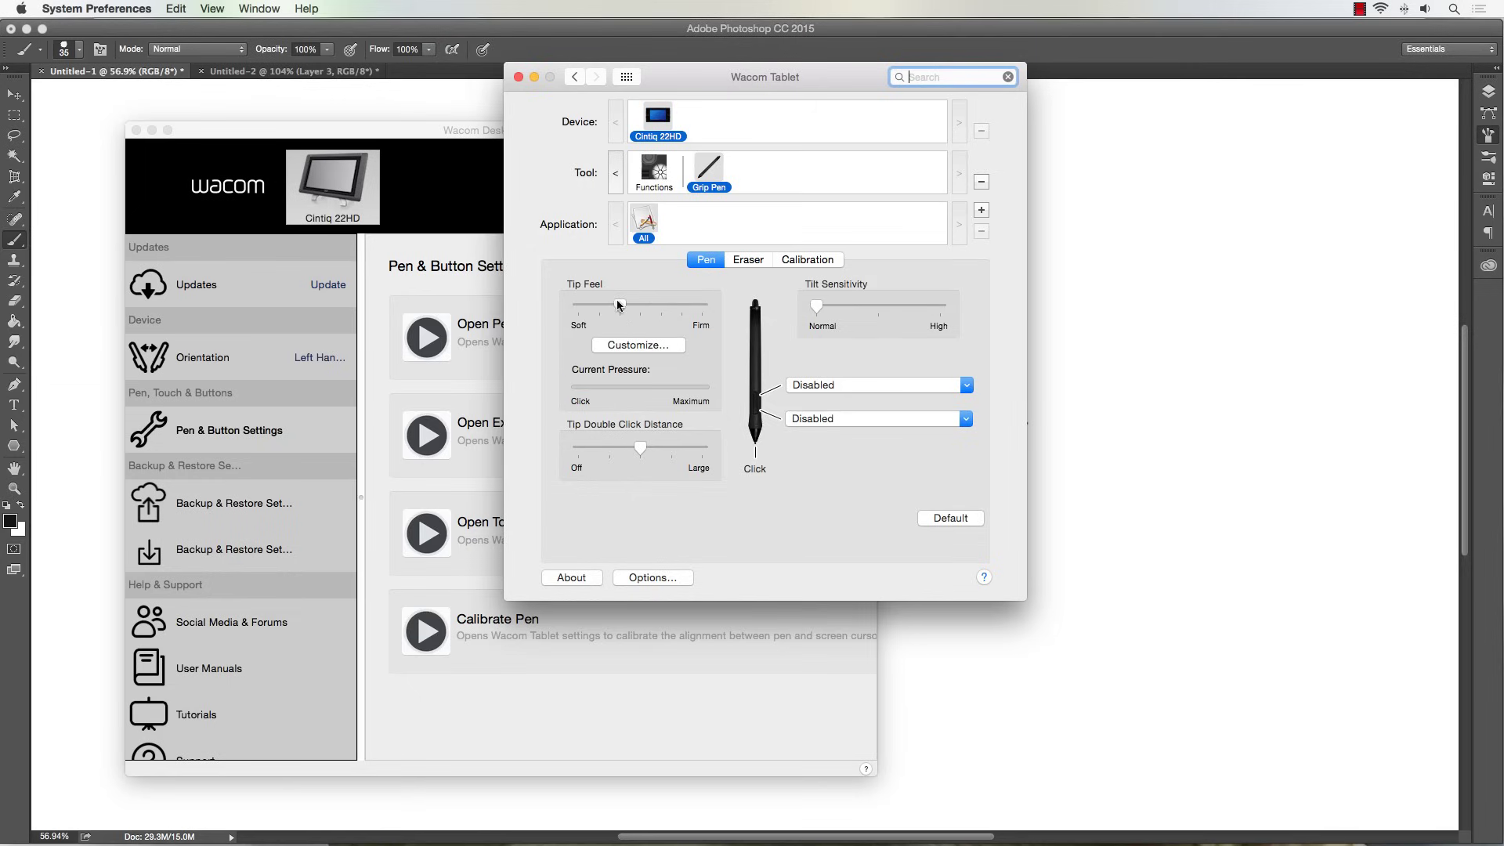
left_click(519, 77)
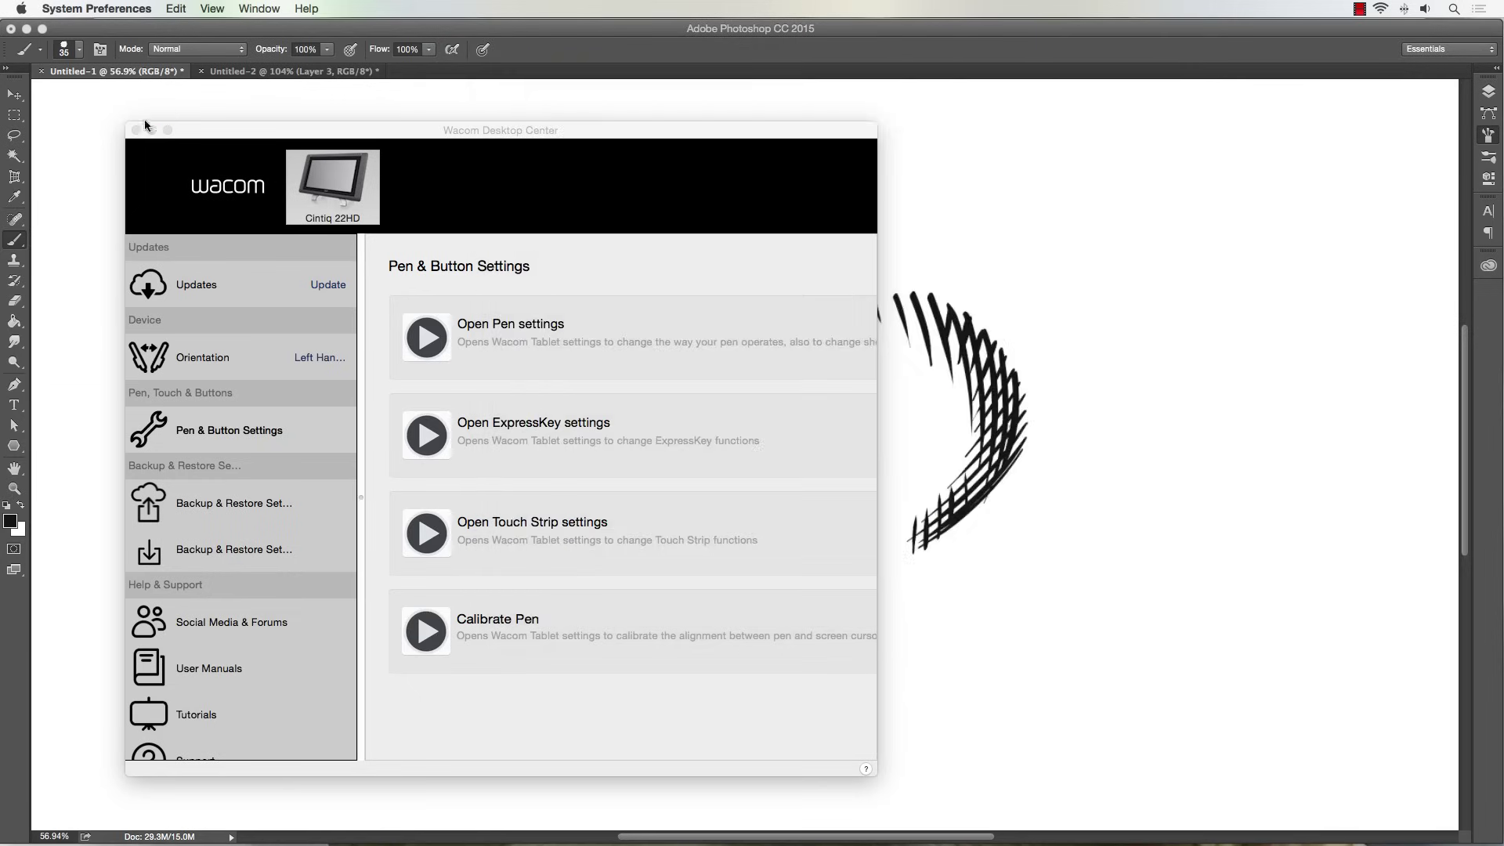
Back in Photoshop, paint a diagonal hatch cluster at the top and undo the stray oval.
left_click(136, 131)
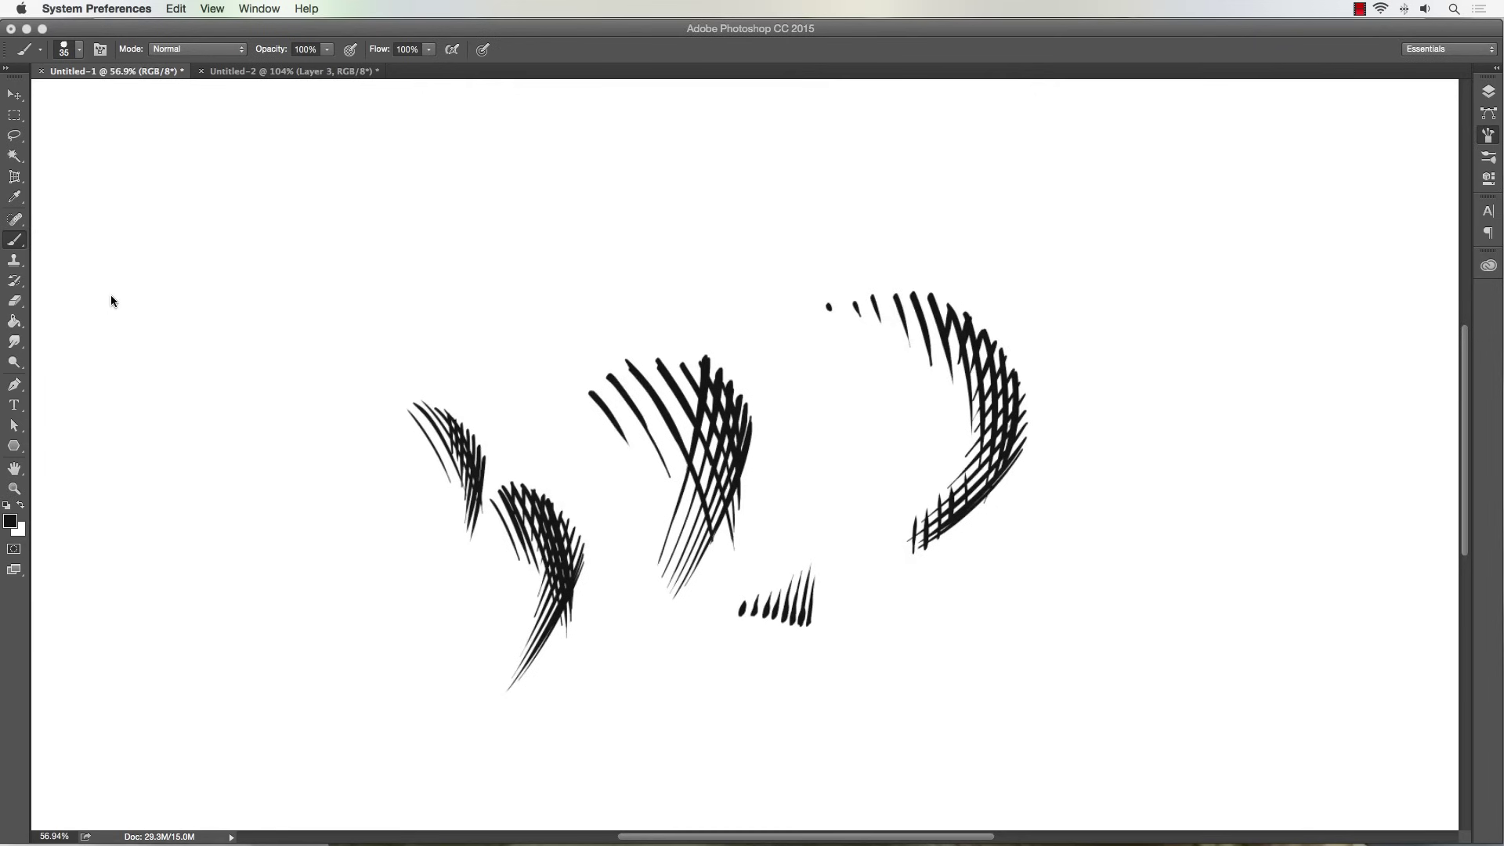
left_click(227, 206)
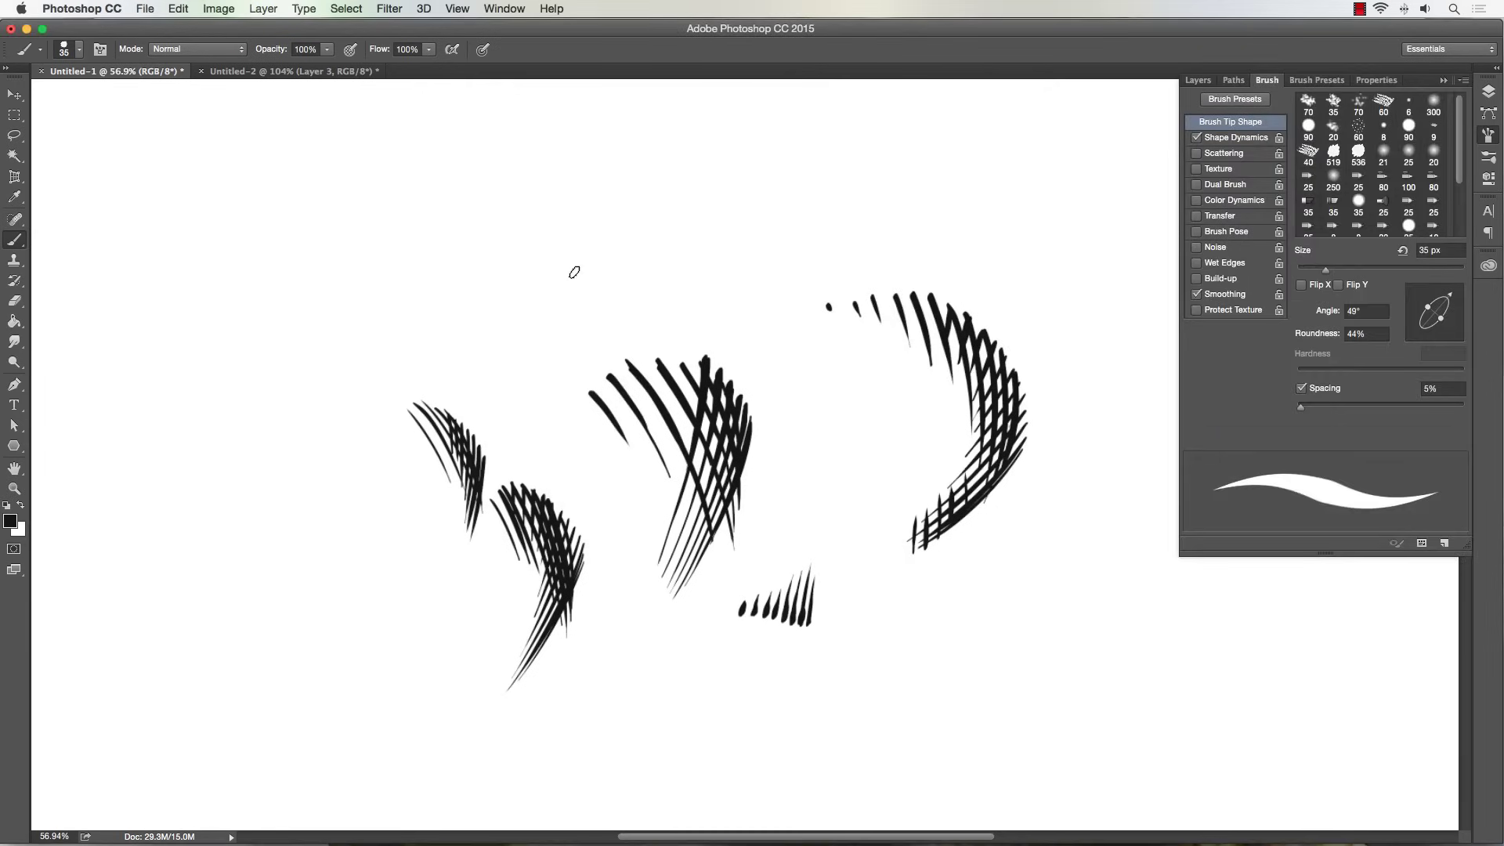
left_click_drag(574, 269, 505, 368)
left_click_drag(575, 245, 502, 366)
left_click_drag(563, 218, 507, 331)
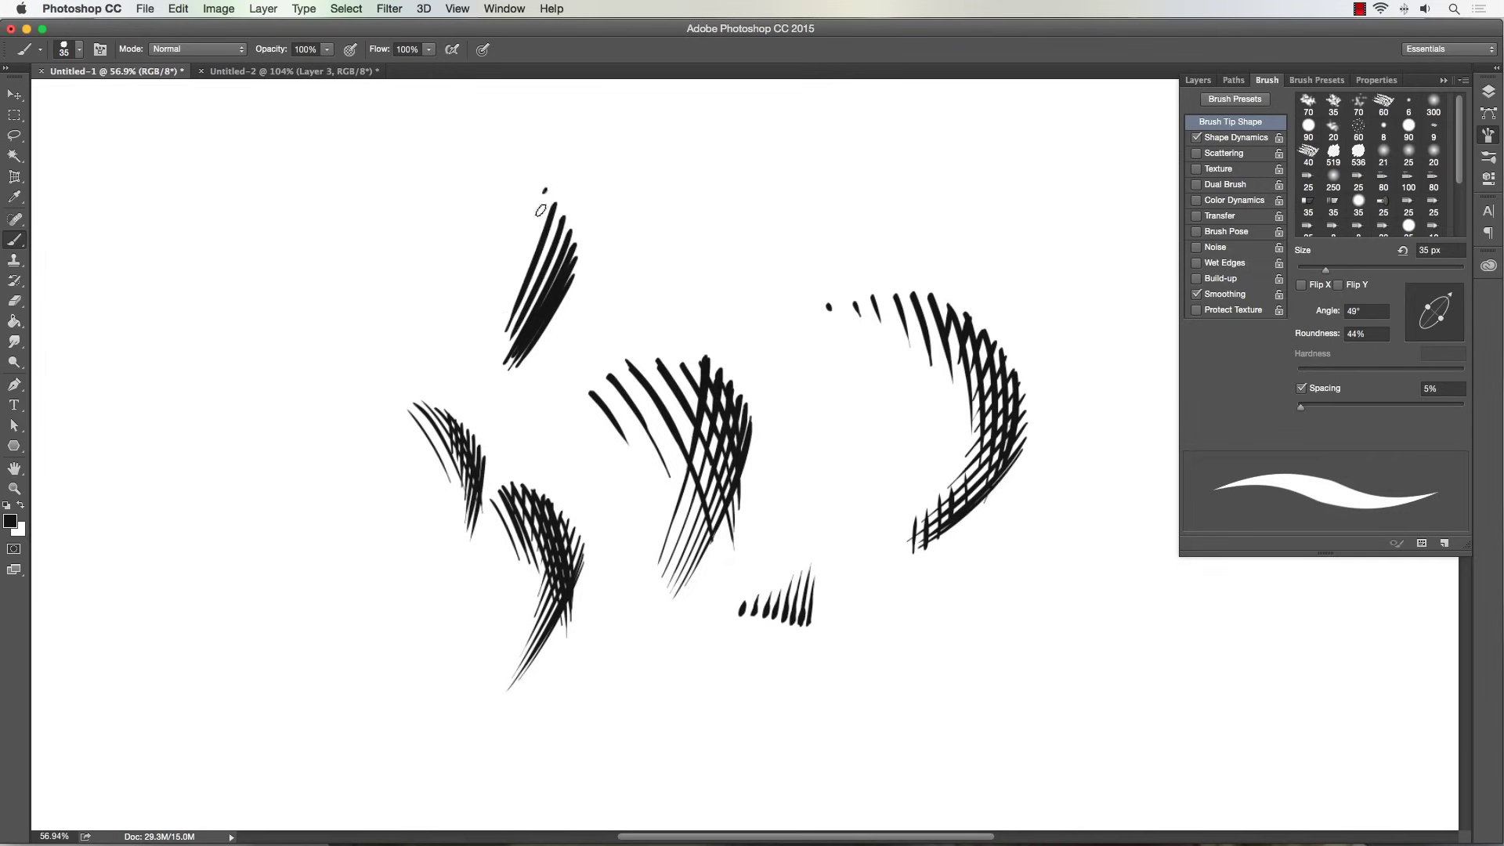
mouse_move(546, 190)
left_mouse_down()
mouse_move(513, 289)
mouse_move(512, 274)
left_mouse_up()
mouse_move(526, 166)
left_mouse_down()
mouse_move(505, 257)
mouse_move(486, 248)
left_mouse_up()
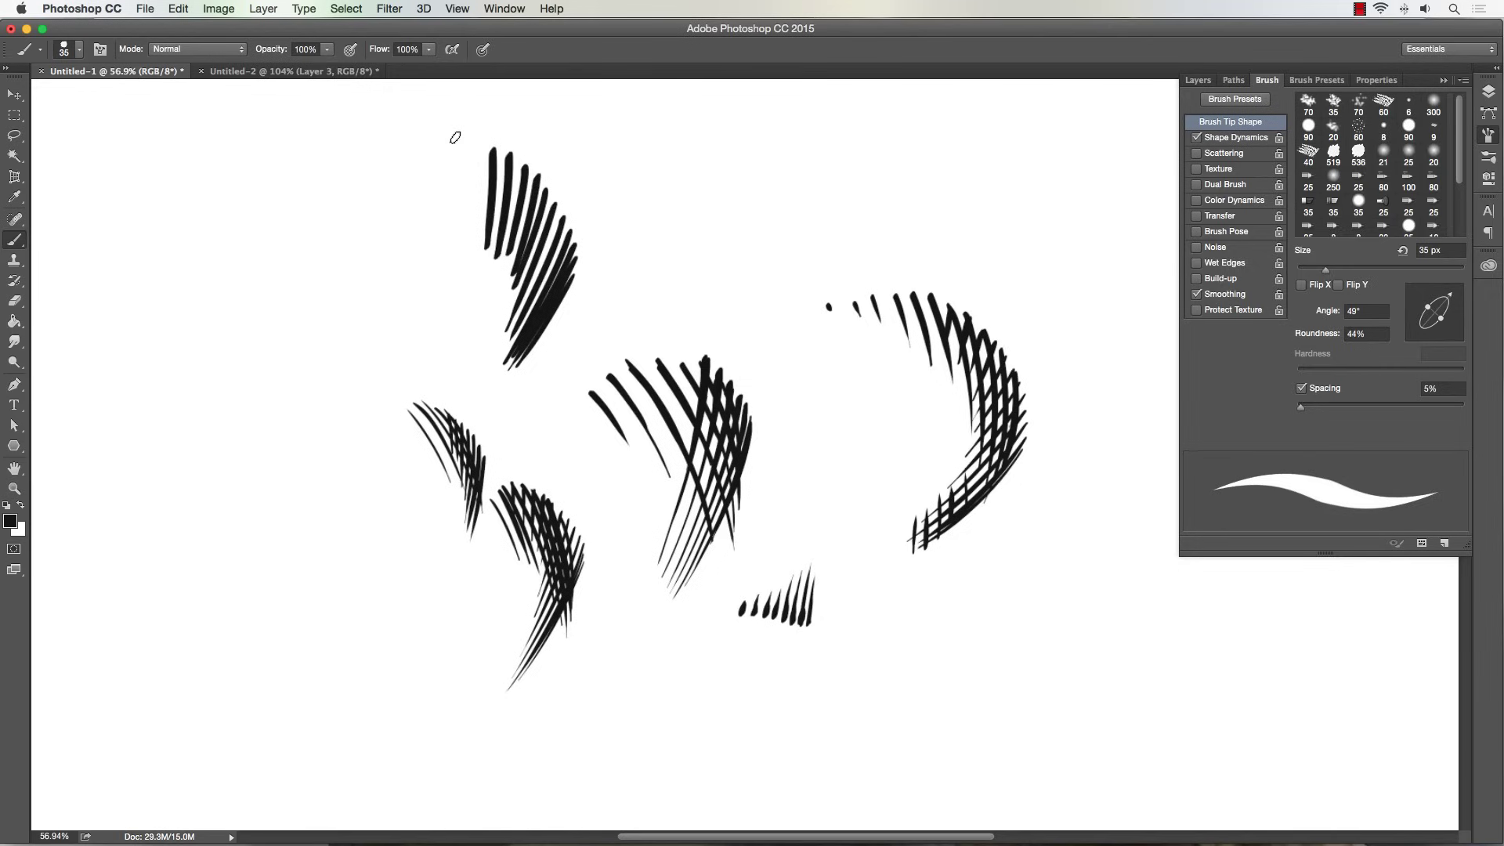
mouse_move(478, 139)
left_mouse_down()
mouse_move(473, 235)
mouse_move(460, 221)
mouse_move(447, 233)
mouse_move(409, 126)
mouse_move(392, 241)
left_mouse_up()
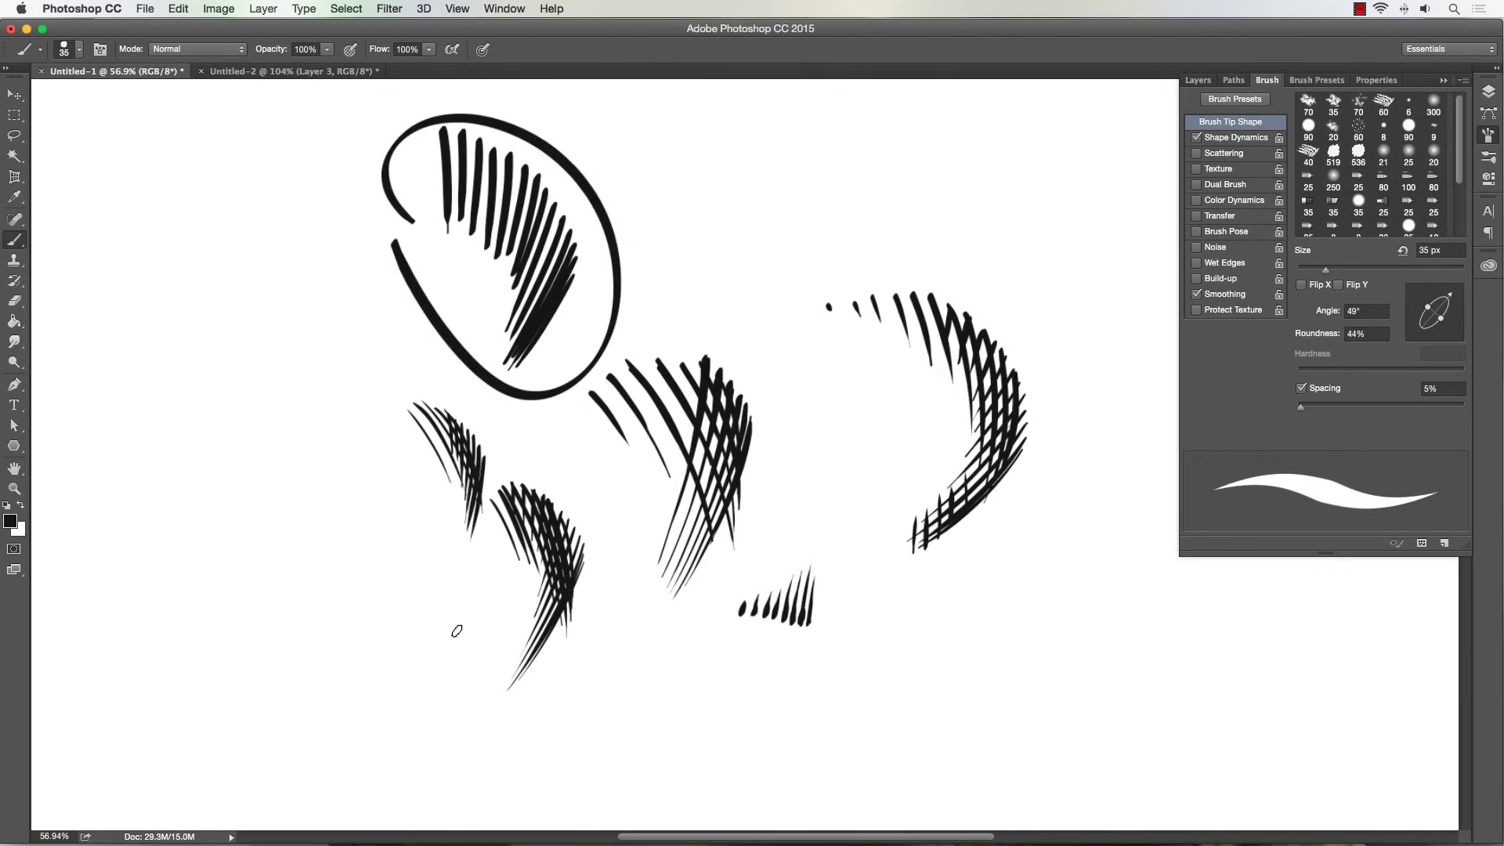
key("super+z")
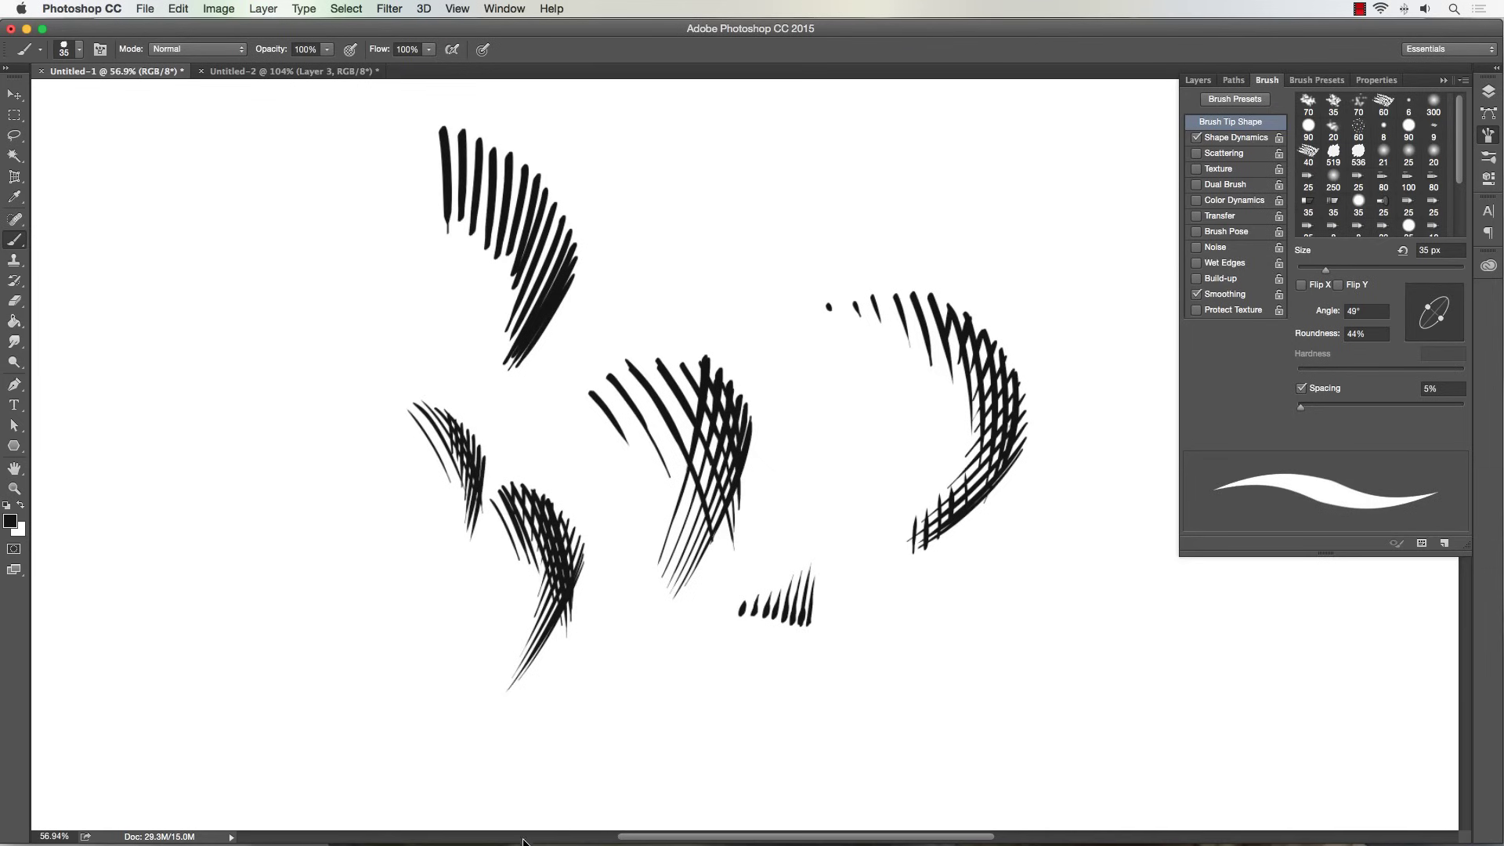
mouse_move(525, 838)
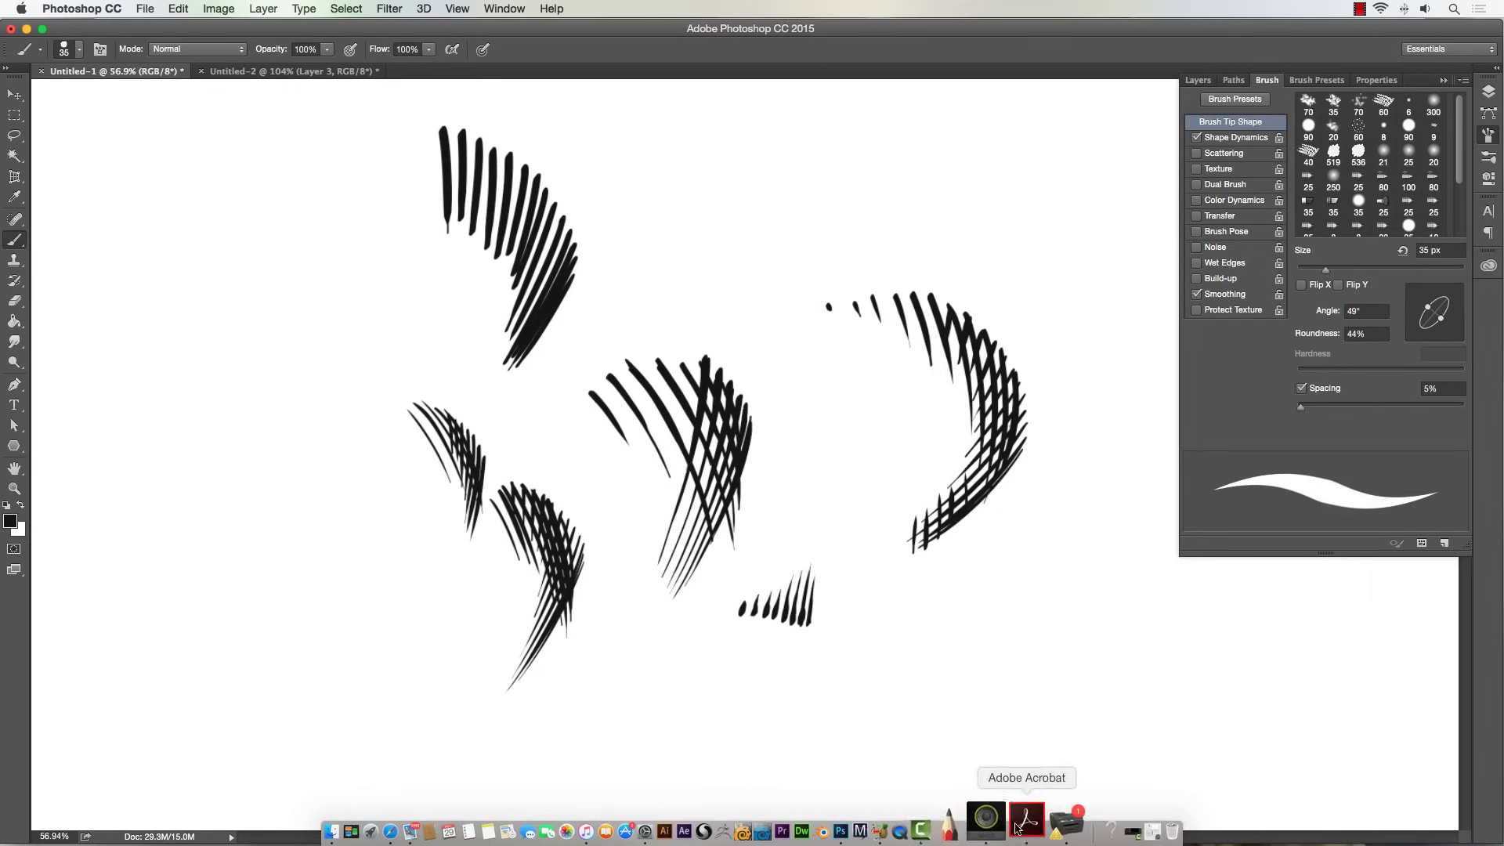
Nudge the Wacom pen's Tip Feel slightly toward Firm, just past midway, and close both windows.
left_click(987, 819)
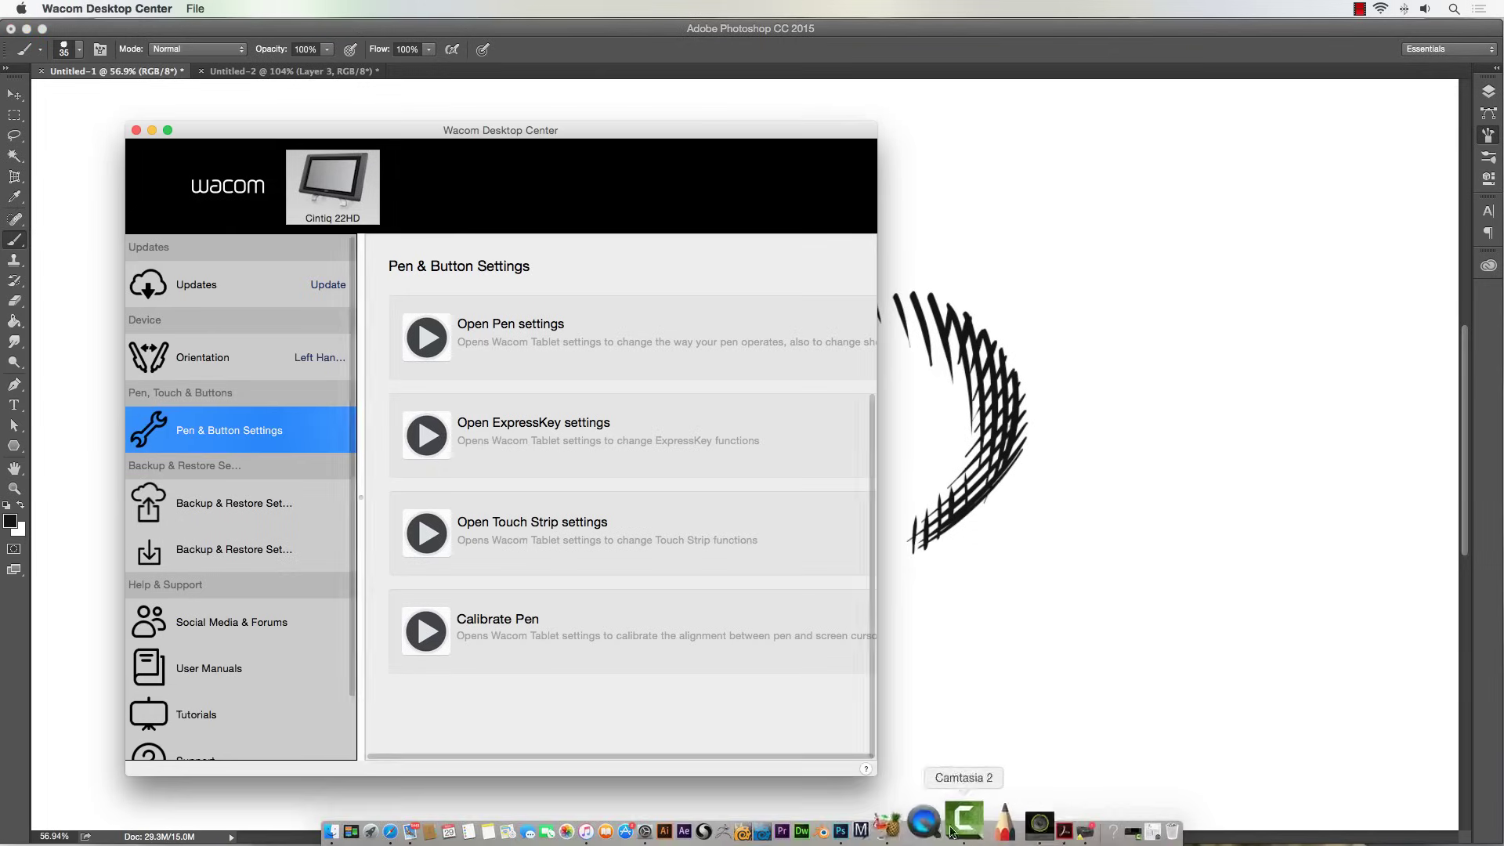
left_click(485, 338)
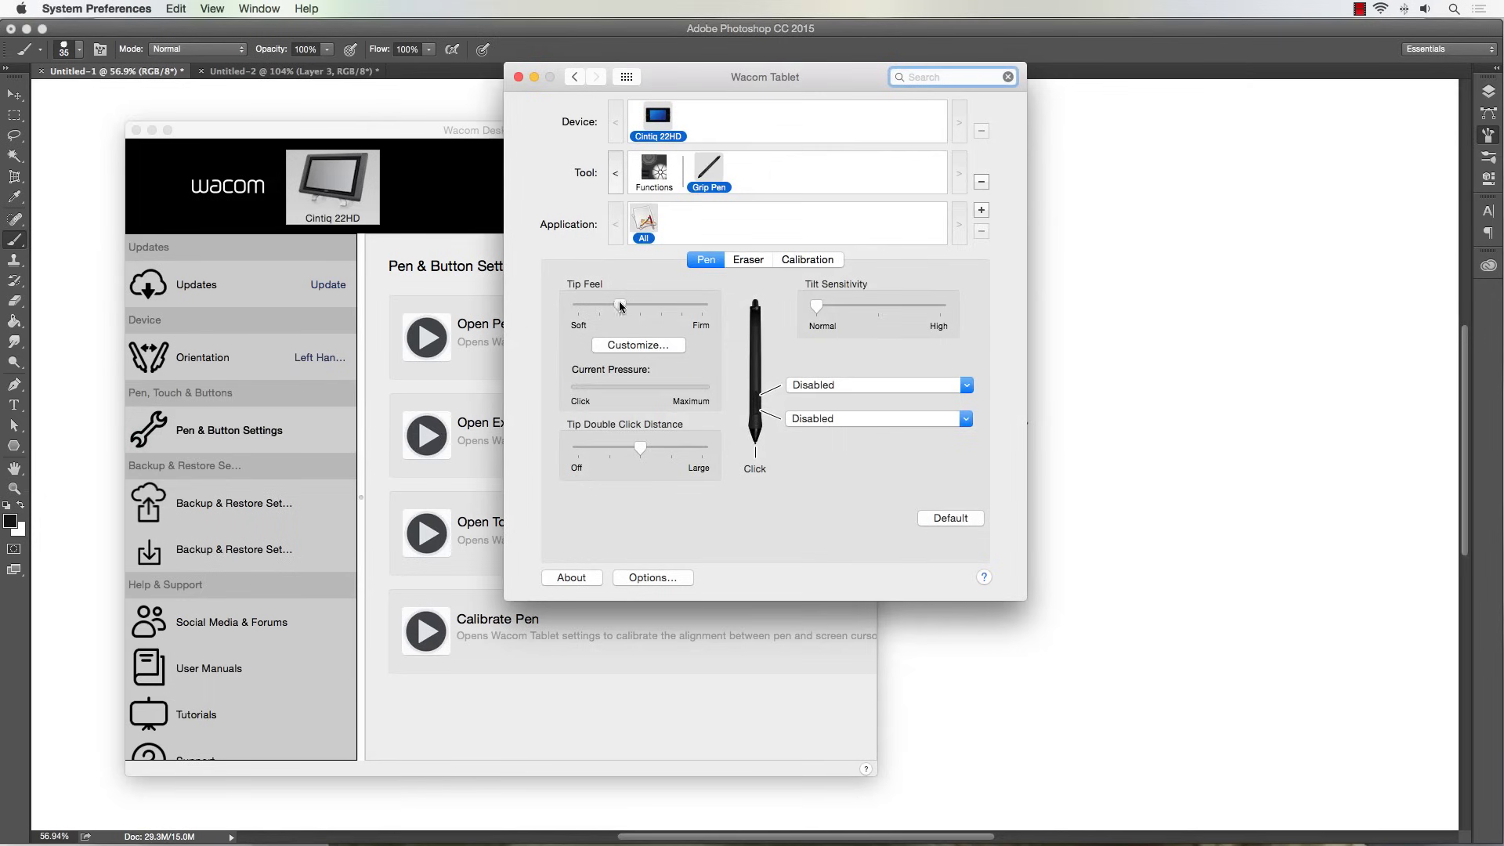
left_click_drag(619, 305, 662, 306)
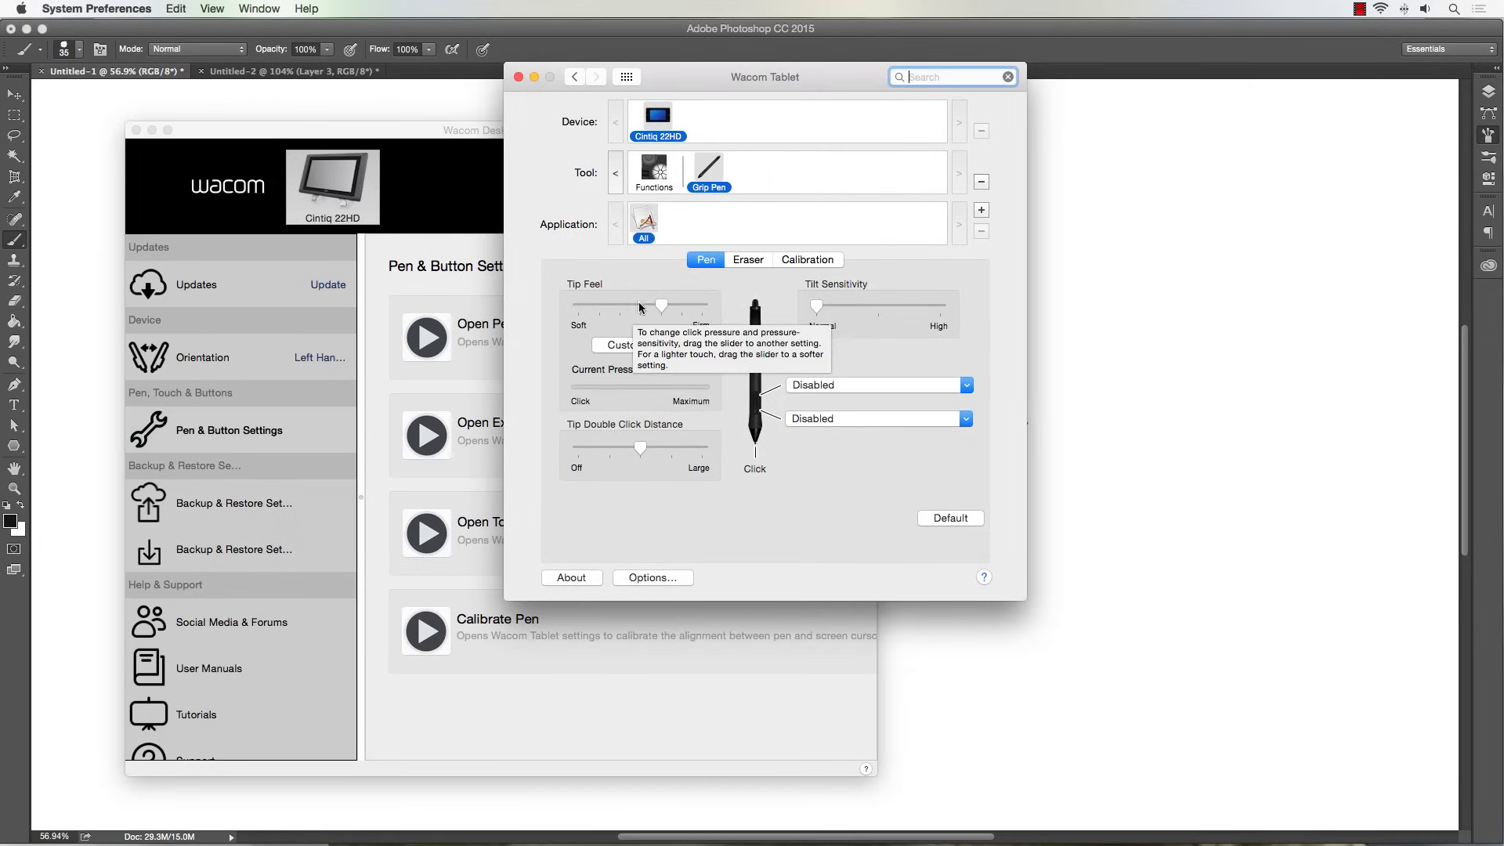
left_click(518, 77)
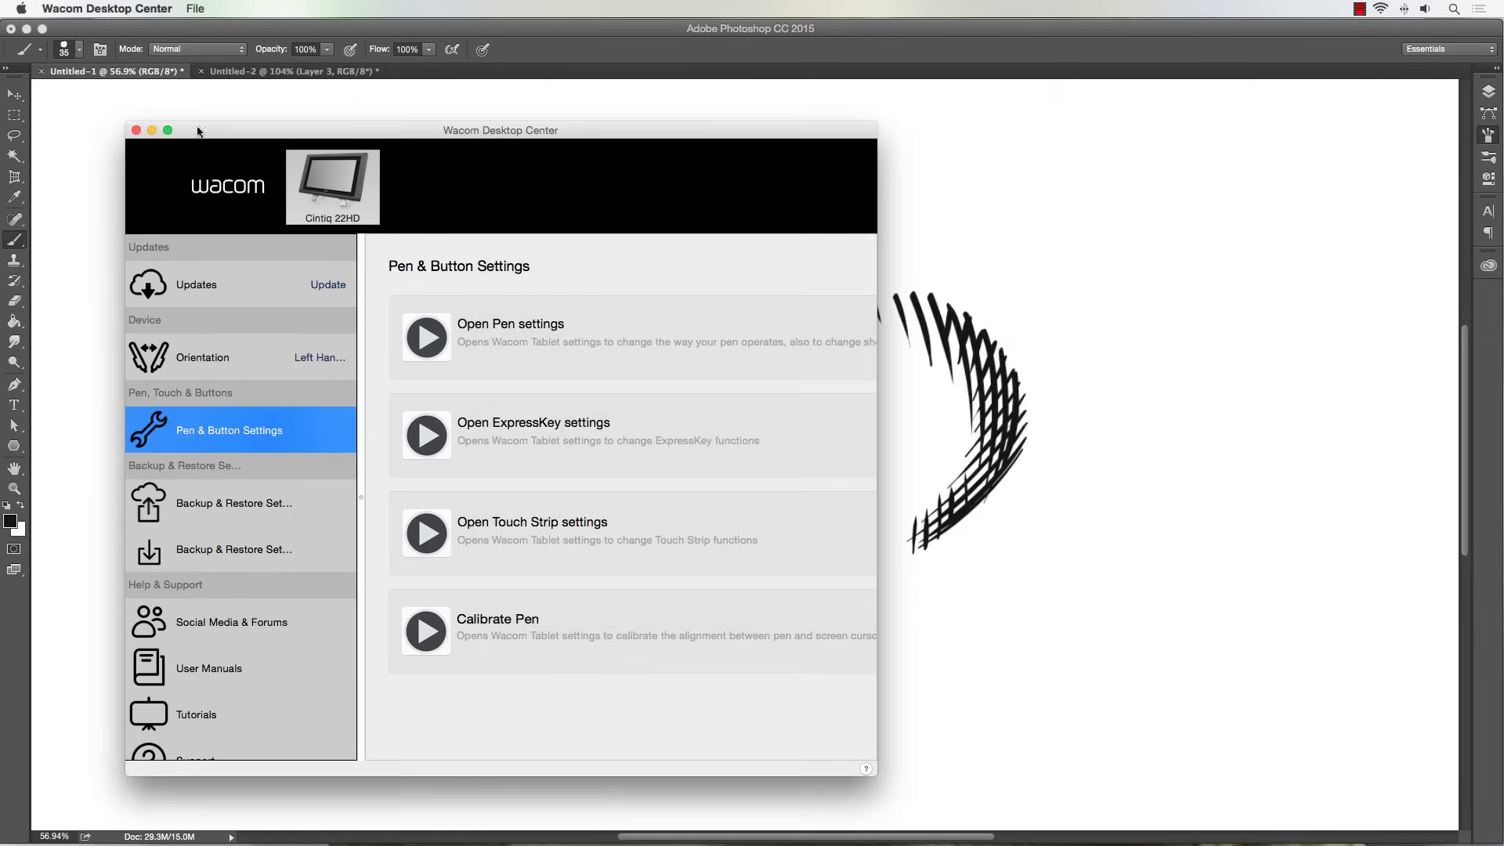
left_click(136, 130)
Show the Brush panel and add thin diagonal hatch strokes to the upper cluster.
left_click(497, 388)
key("F5")
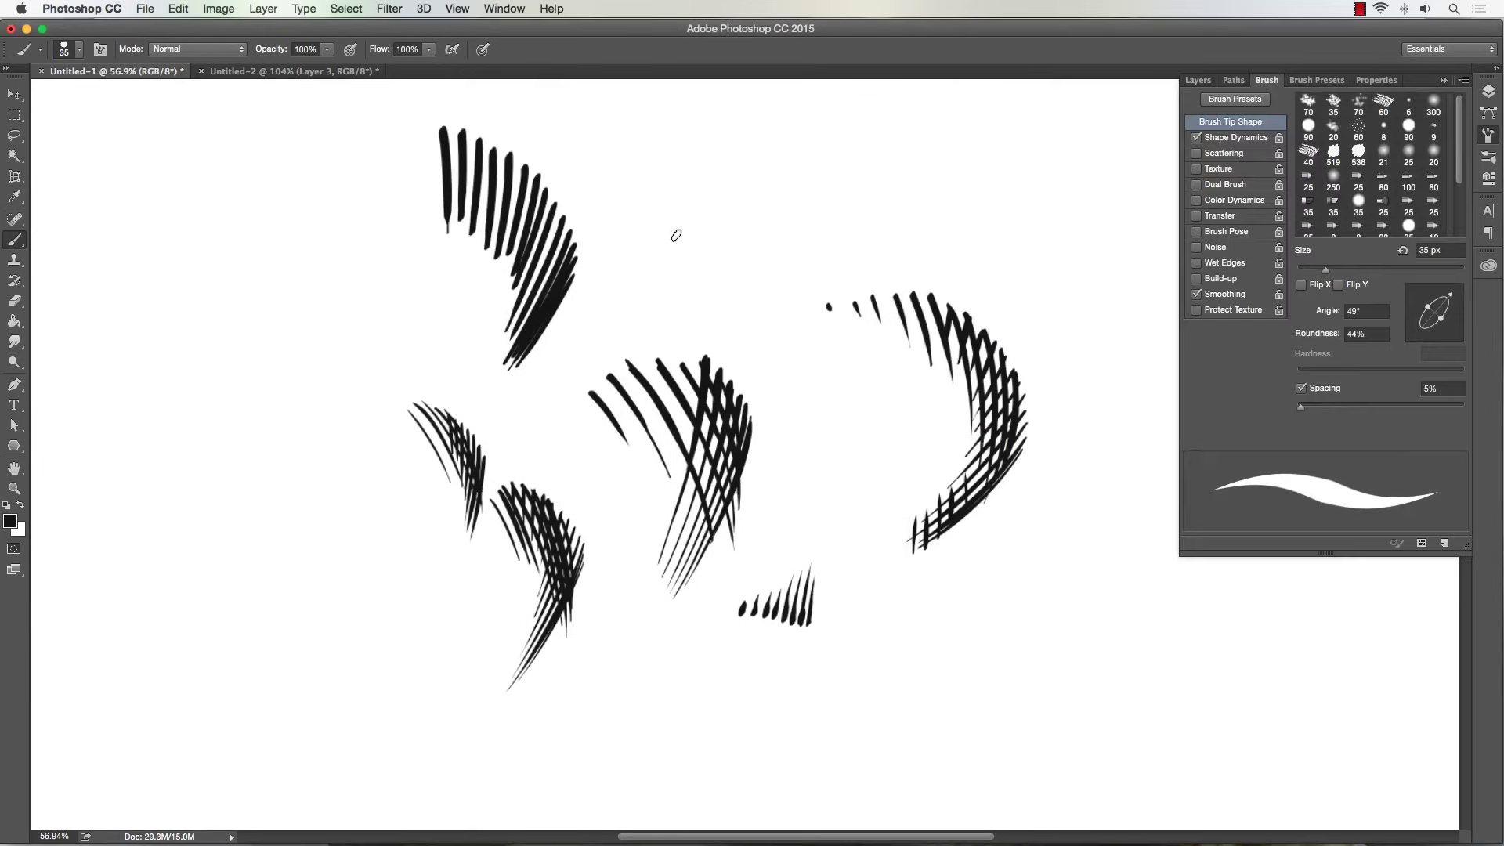
left_click_drag(757, 205, 694, 306)
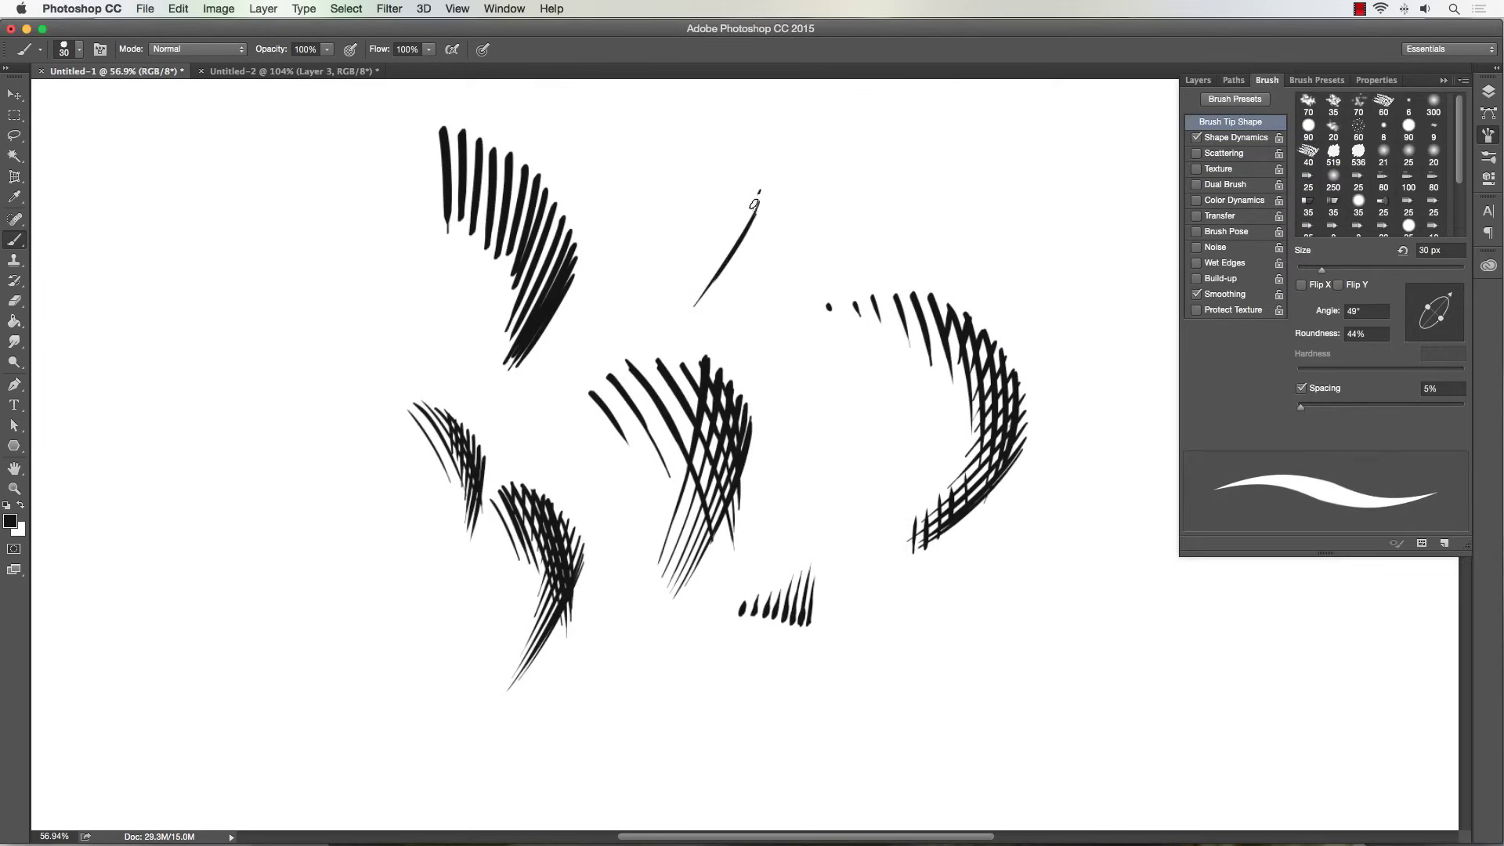
left_click_drag(755, 196, 669, 321)
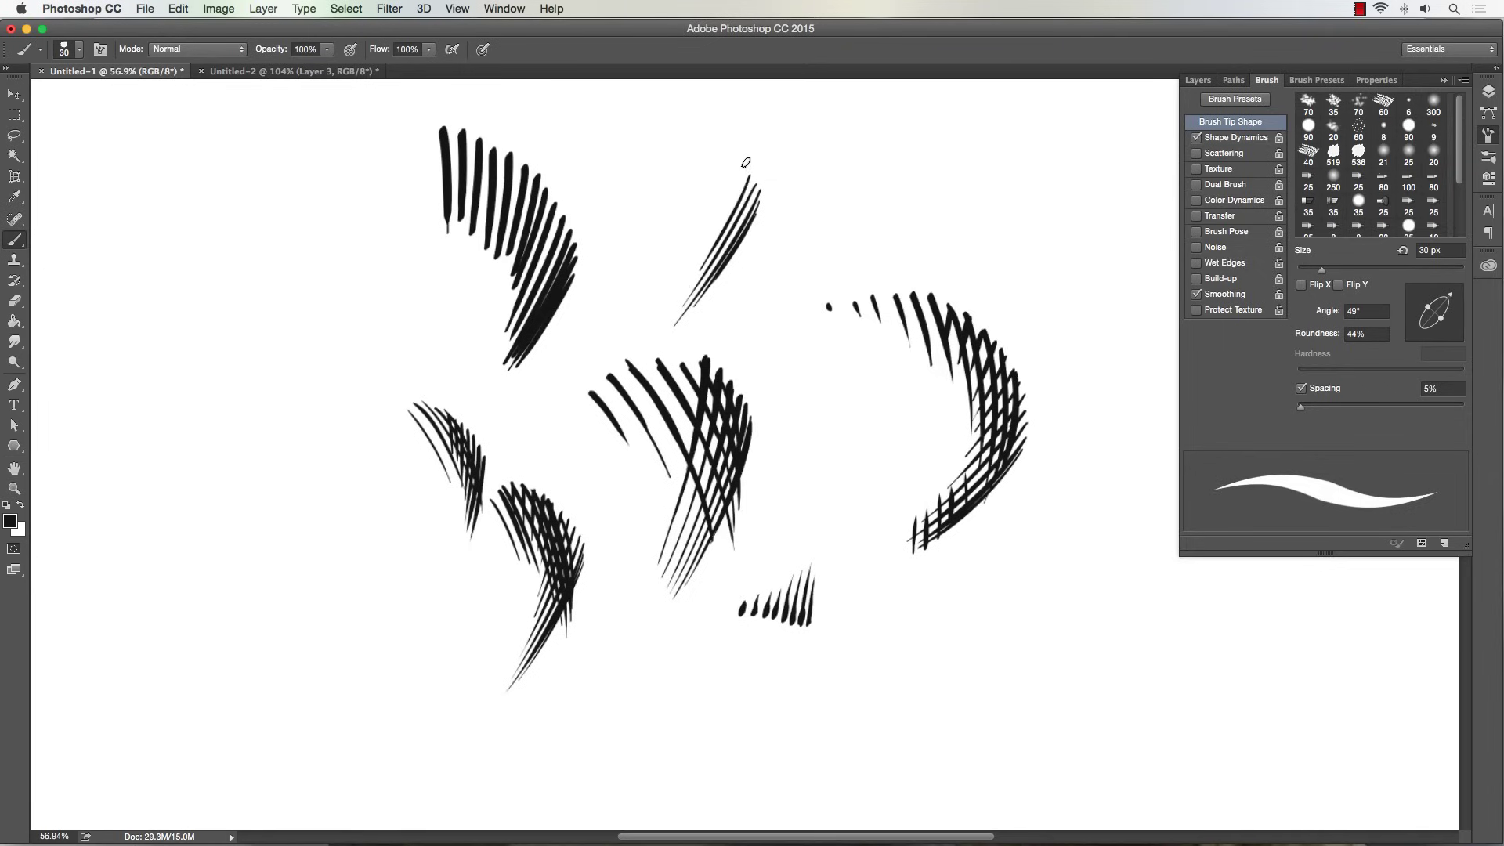
left_click_drag(745, 162, 684, 264)
Paint a lower diagonal hatch group at 35 px, then 30 px, crossing it with short strokes.
left_click_drag(853, 672, 772, 748)
key("bracketright")
key("bracketright")
mouse_move(860, 665)
left_mouse_down()
mouse_move(737, 768)
mouse_move(838, 666)
mouse_move(729, 768)
mouse_move(815, 682)
mouse_move(743, 745)
left_mouse_up()
mouse_move(841, 639)
left_mouse_down()
mouse_move(783, 692)
mouse_move(835, 630)
mouse_move(804, 667)
left_mouse_up()
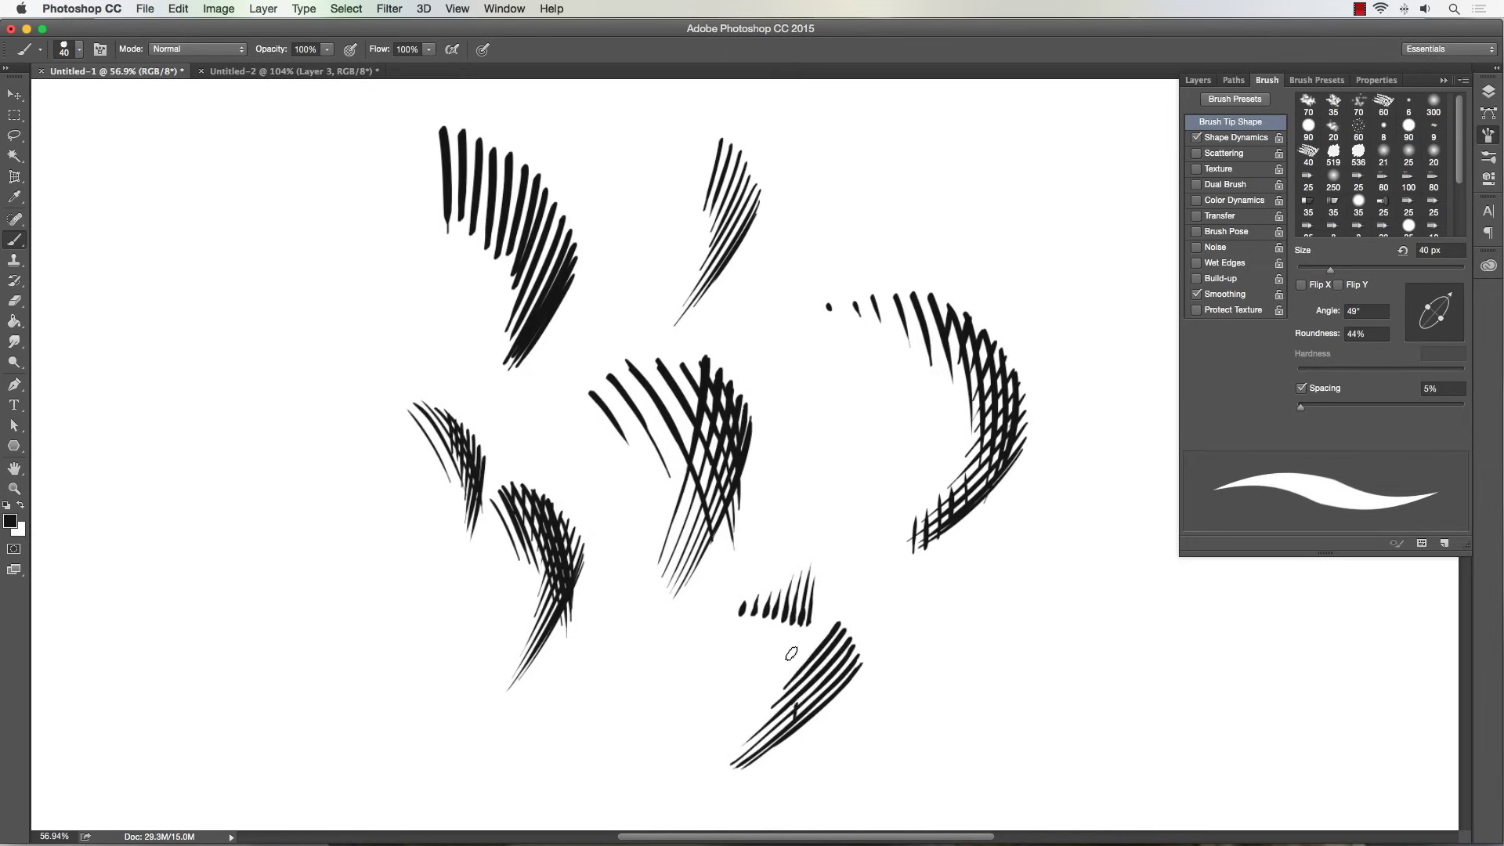
key("bracketleft")
left_click_drag(803, 721, 799, 617)
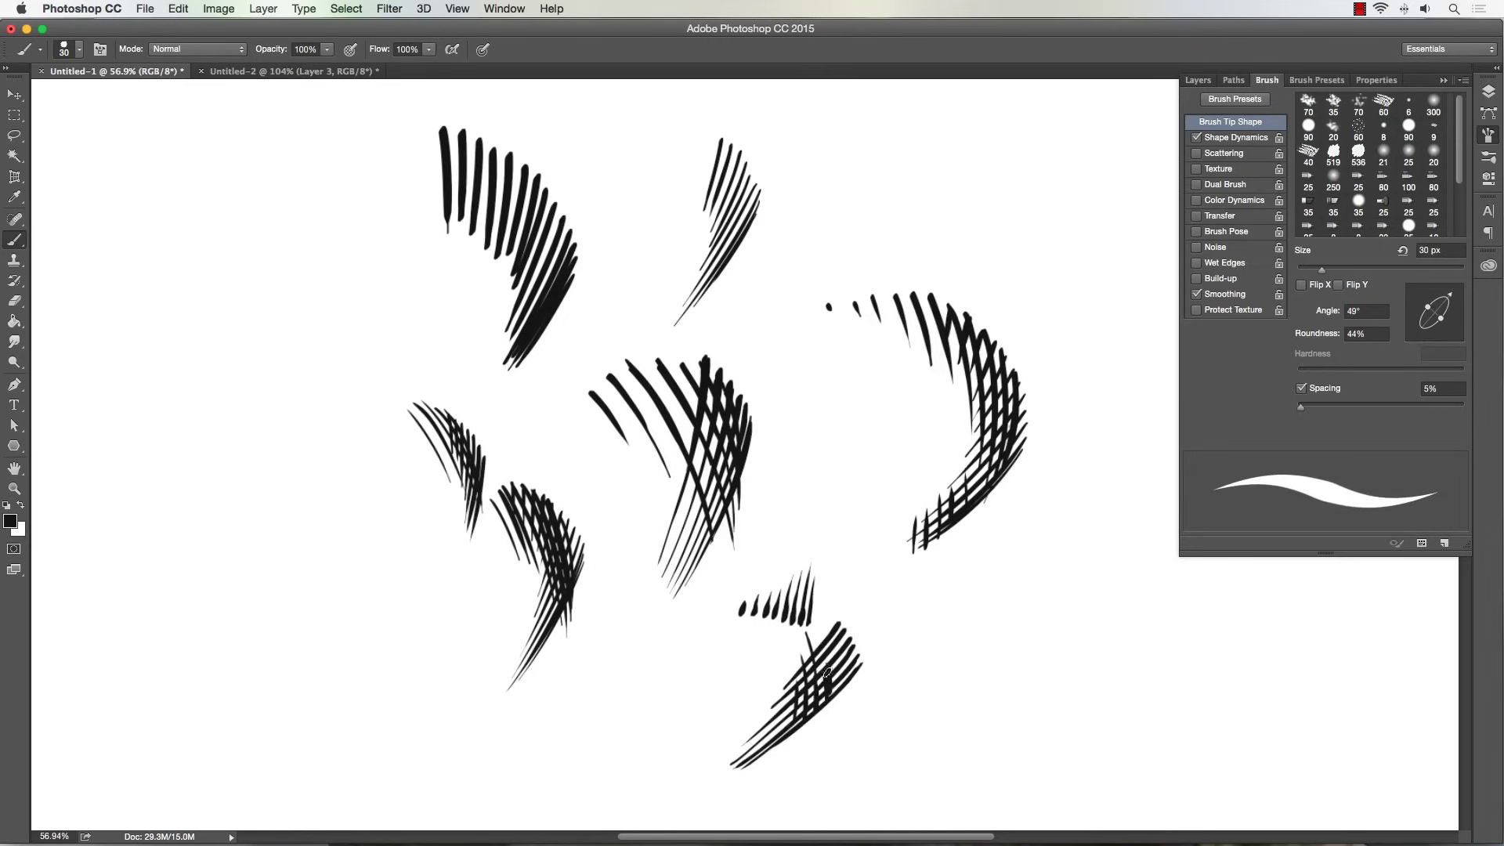
left_click_drag(827, 673, 831, 680)
mouse_move(815, 603)
left_mouse_down()
mouse_move(852, 672)
mouse_move(825, 595)
mouse_move(855, 632)
mouse_move(819, 563)
left_mouse_up()
Draw curved hatch strokes below the central cluster with short barb marks up to the tip.
left_click_drag(697, 659, 655, 768)
mouse_move(682, 628)
left_mouse_down()
mouse_move(631, 791)
mouse_move(662, 741)
left_mouse_up()
mouse_move(657, 688)
left_mouse_down()
mouse_move(668, 717)
mouse_move(678, 657)
left_mouse_up()
left_click_drag(669, 614, 677, 634)
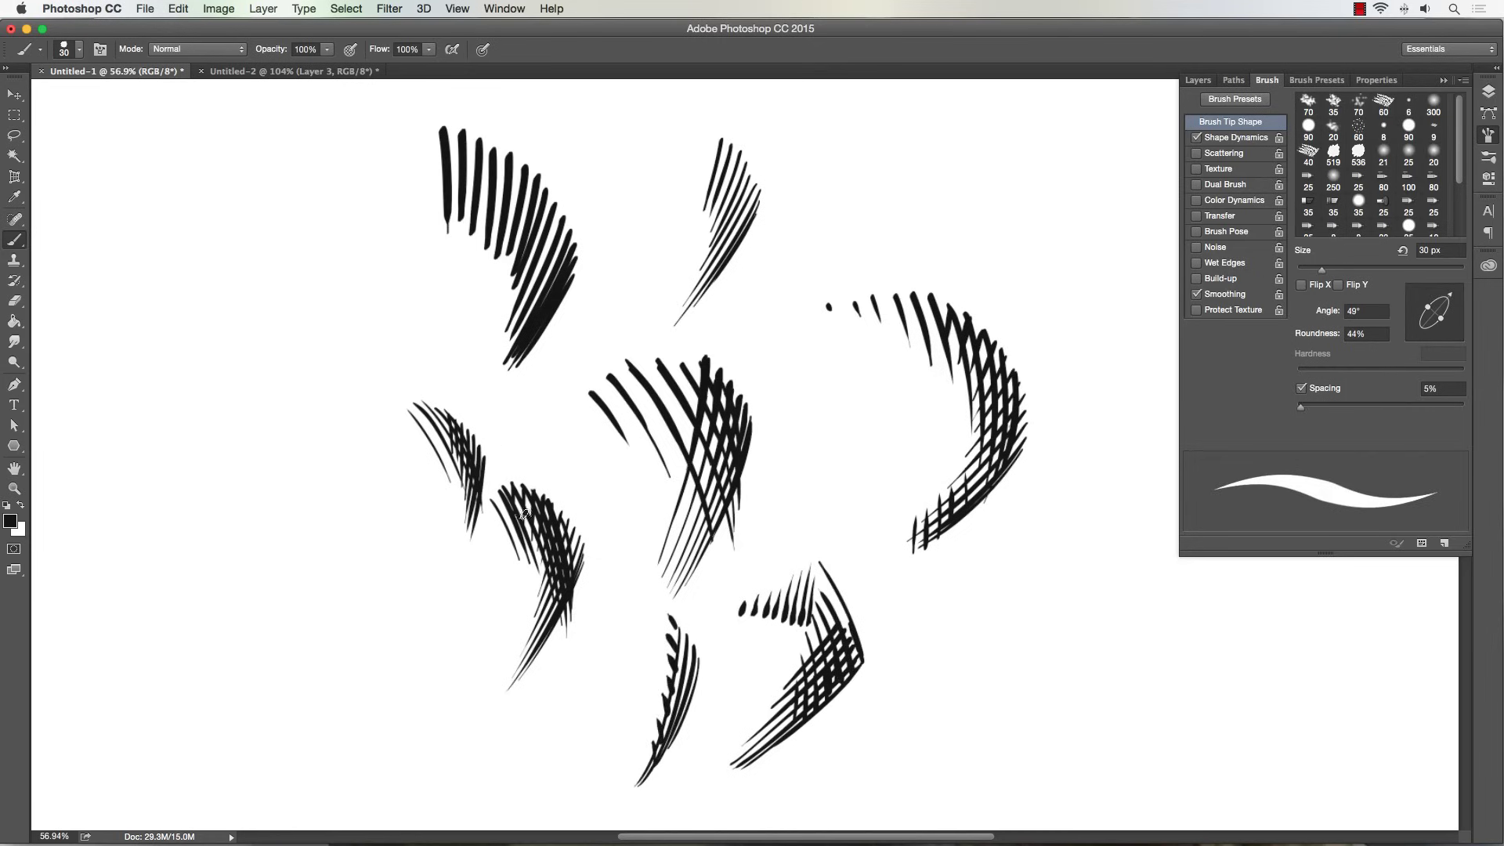
mouse_move(580, 838)
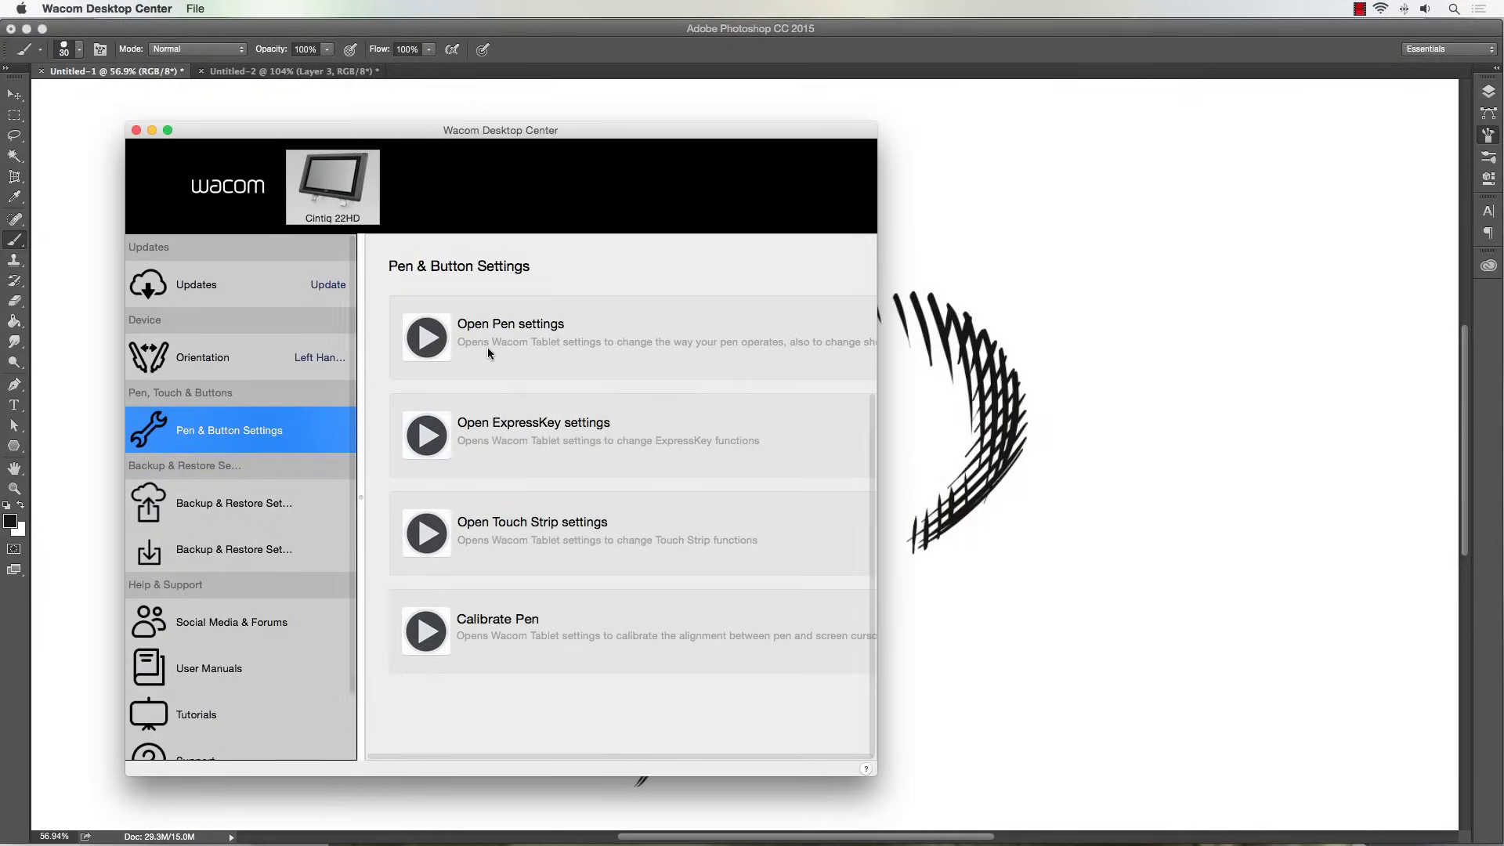
Reopen the pen settings and push Tip Feel all the way to Firm.
left_click(456, 321)
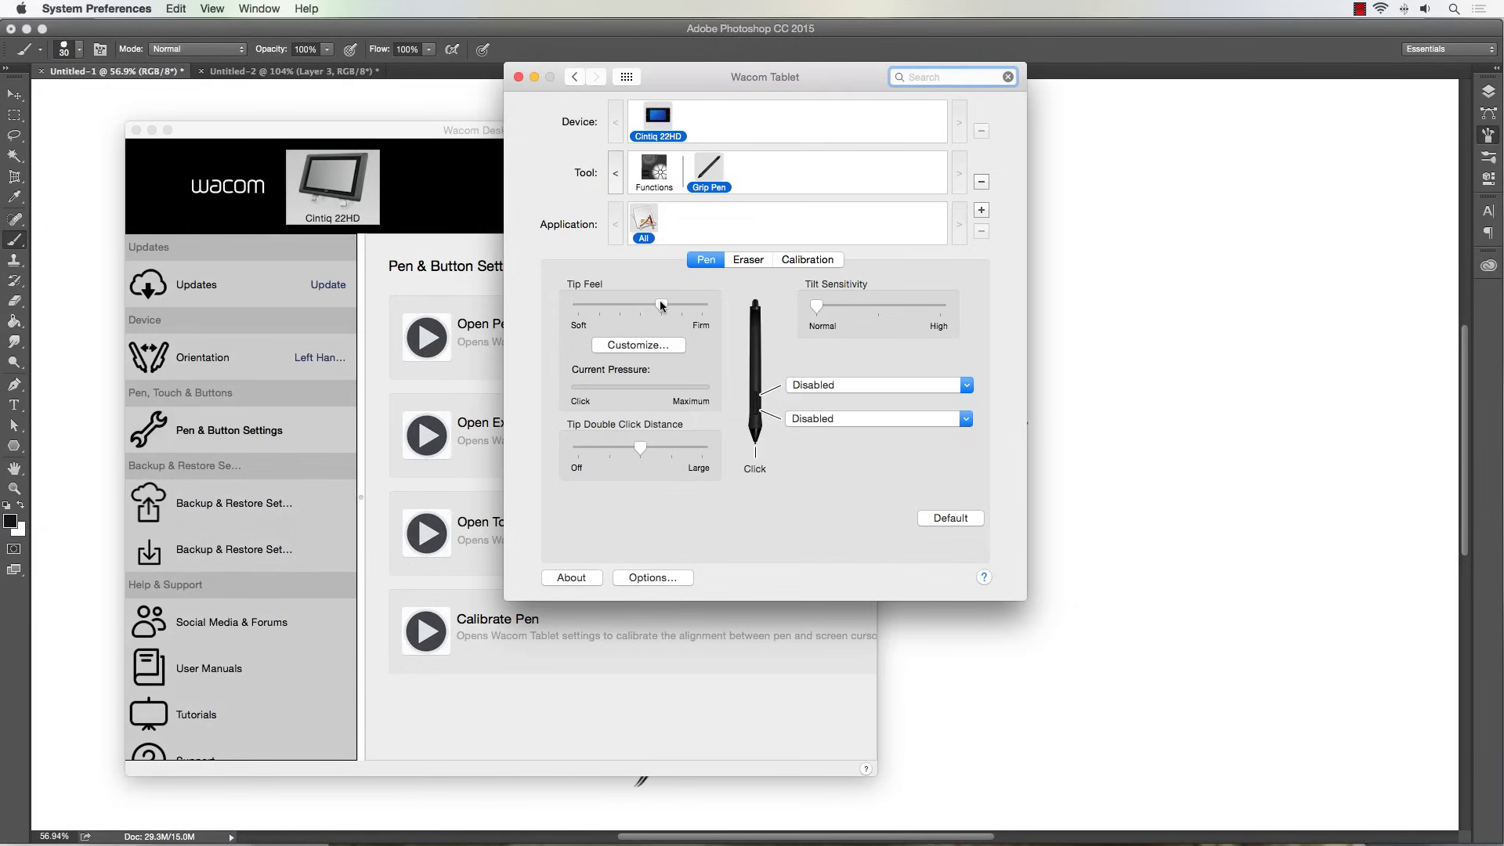
left_click_drag(661, 301, 672, 303)
left_click_drag(680, 303, 702, 302)
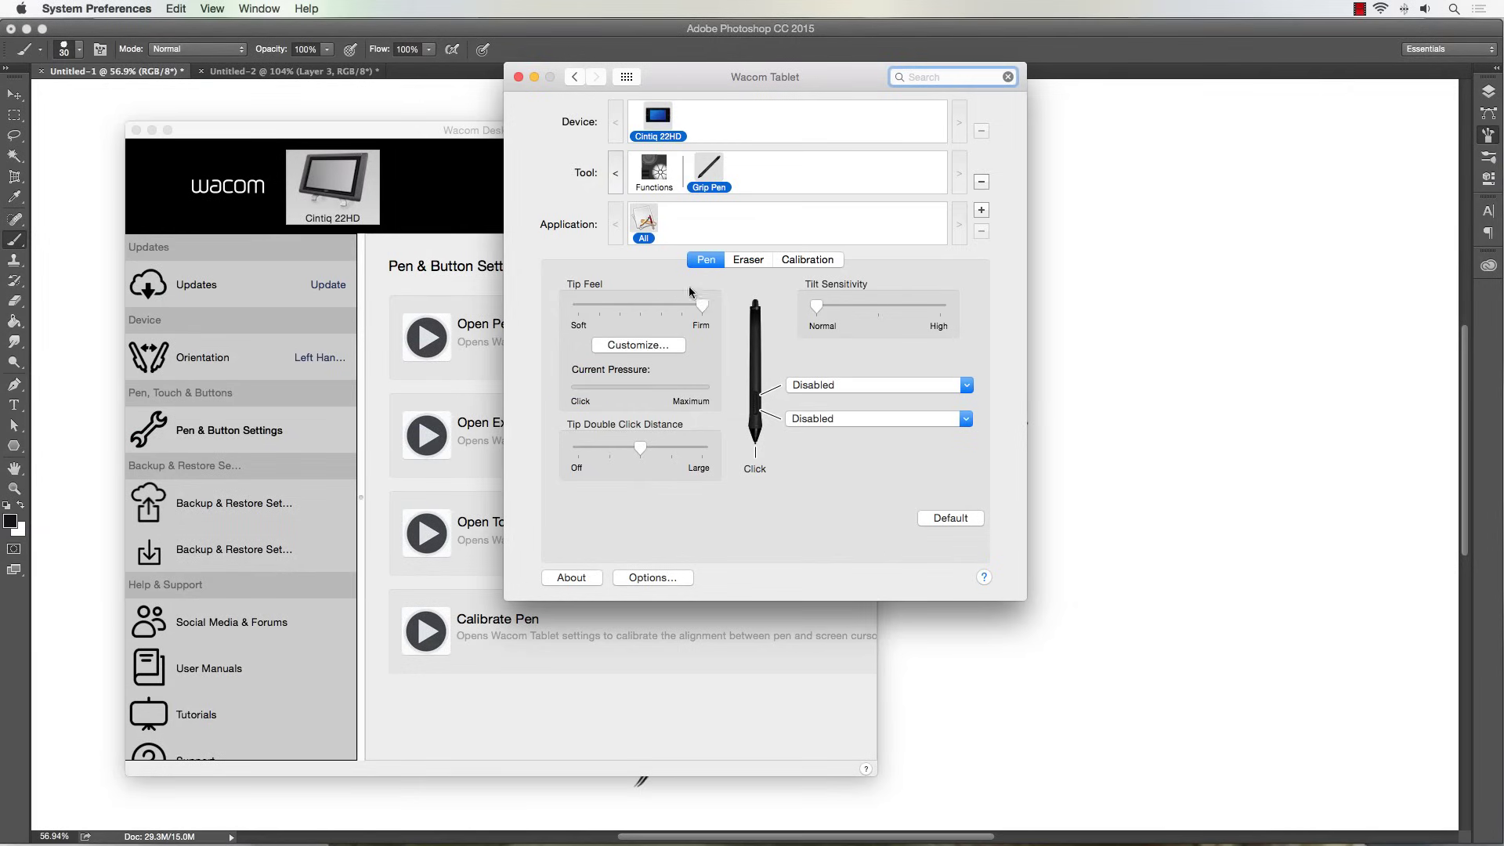
Back in Photoshop, paint a bundle of tapered vertical strokes at left and cross it with diagonals.
left_click(1122, 338)
left_click_drag(419, 552, 397, 661)
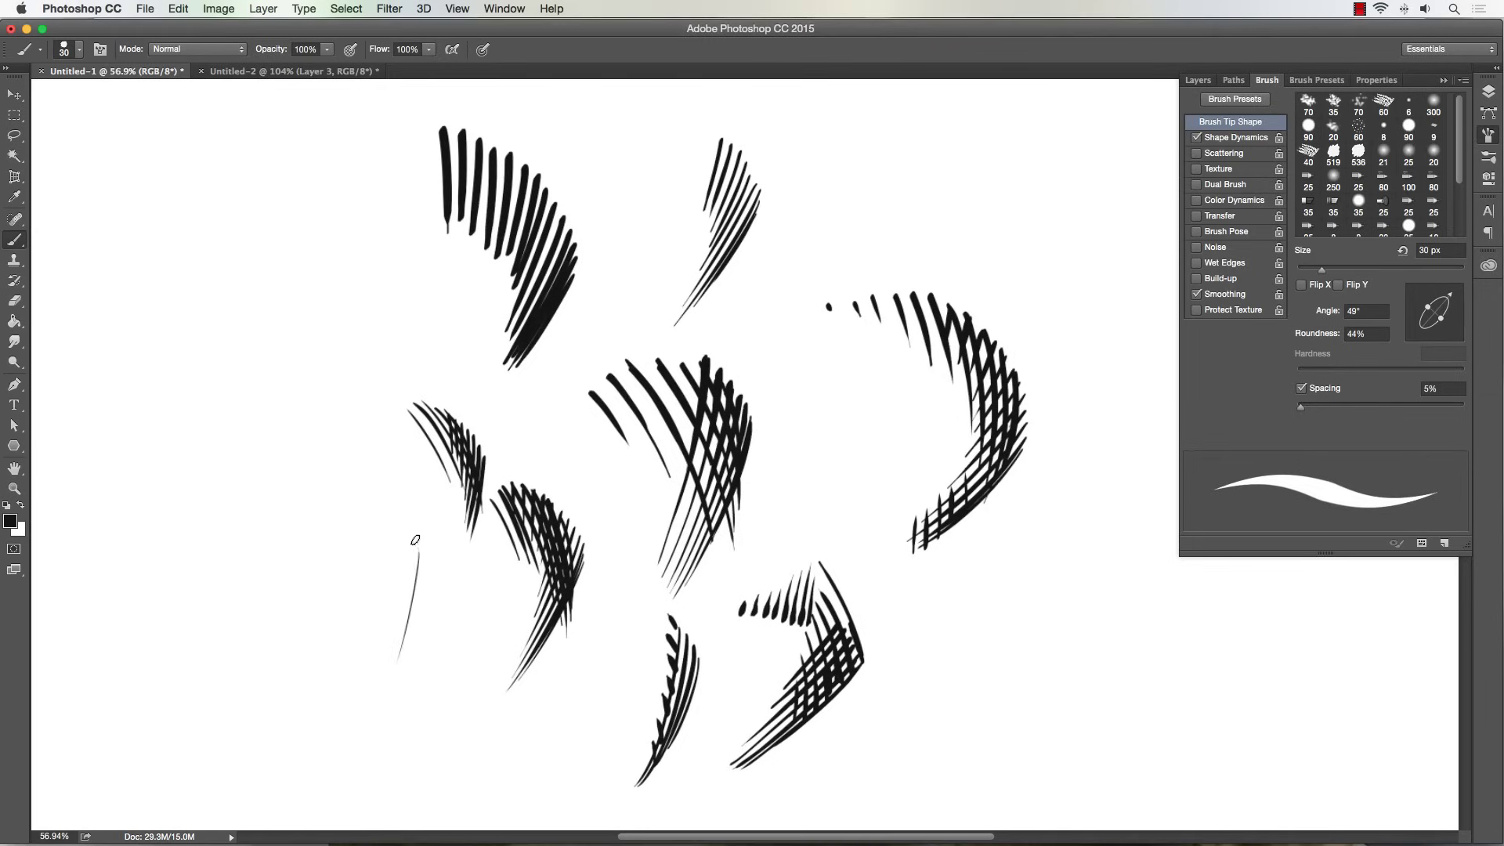
left_click_drag(415, 541, 376, 688)
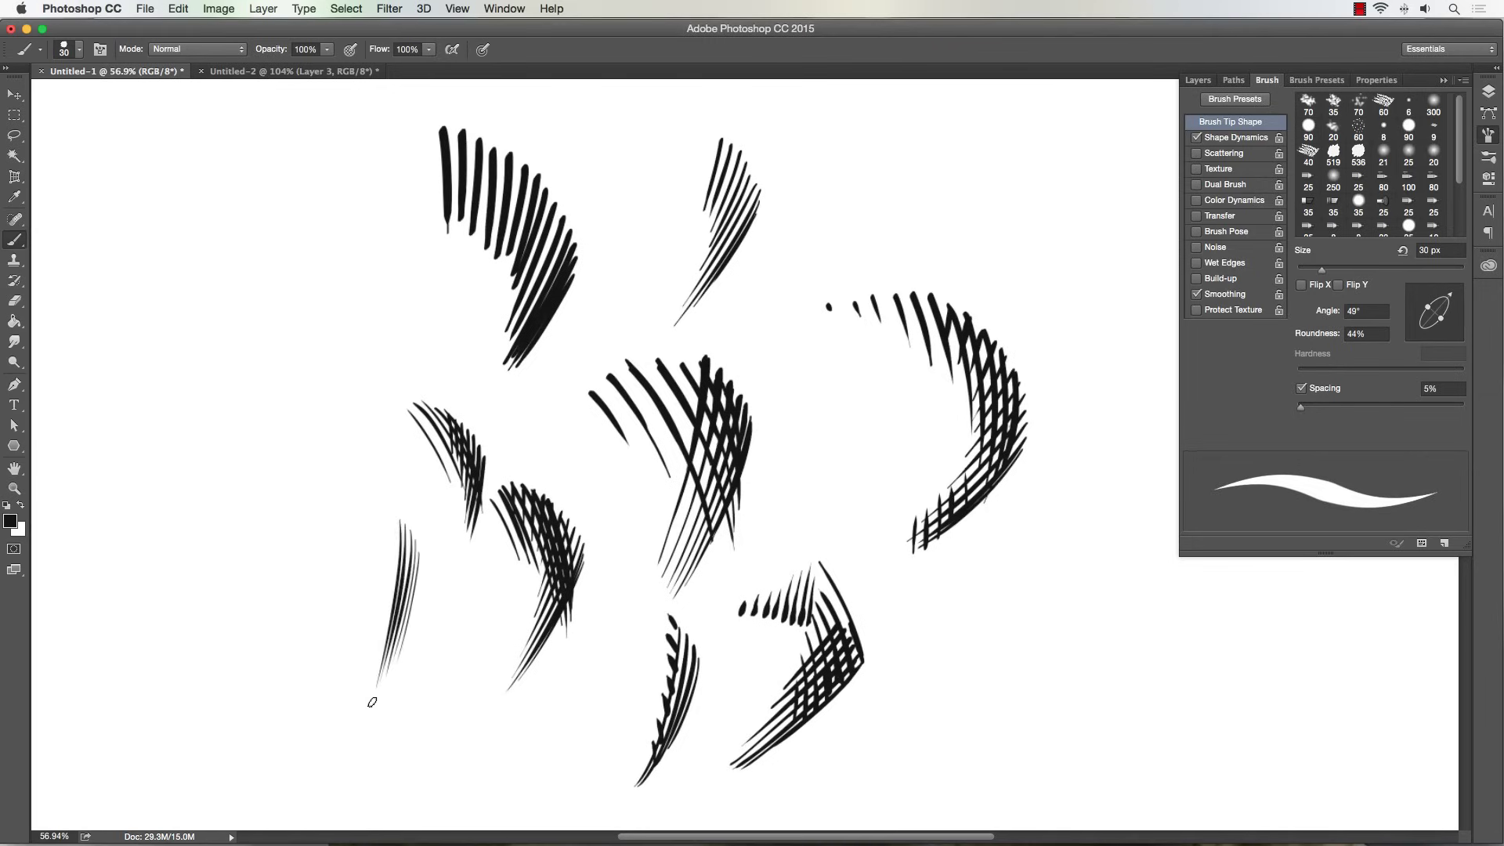
left_click_drag(393, 540, 370, 695)
mouse_move(387, 503)
left_mouse_down()
mouse_move(367, 696)
mouse_move(350, 699)
left_mouse_up()
left_click_drag(359, 489, 346, 638)
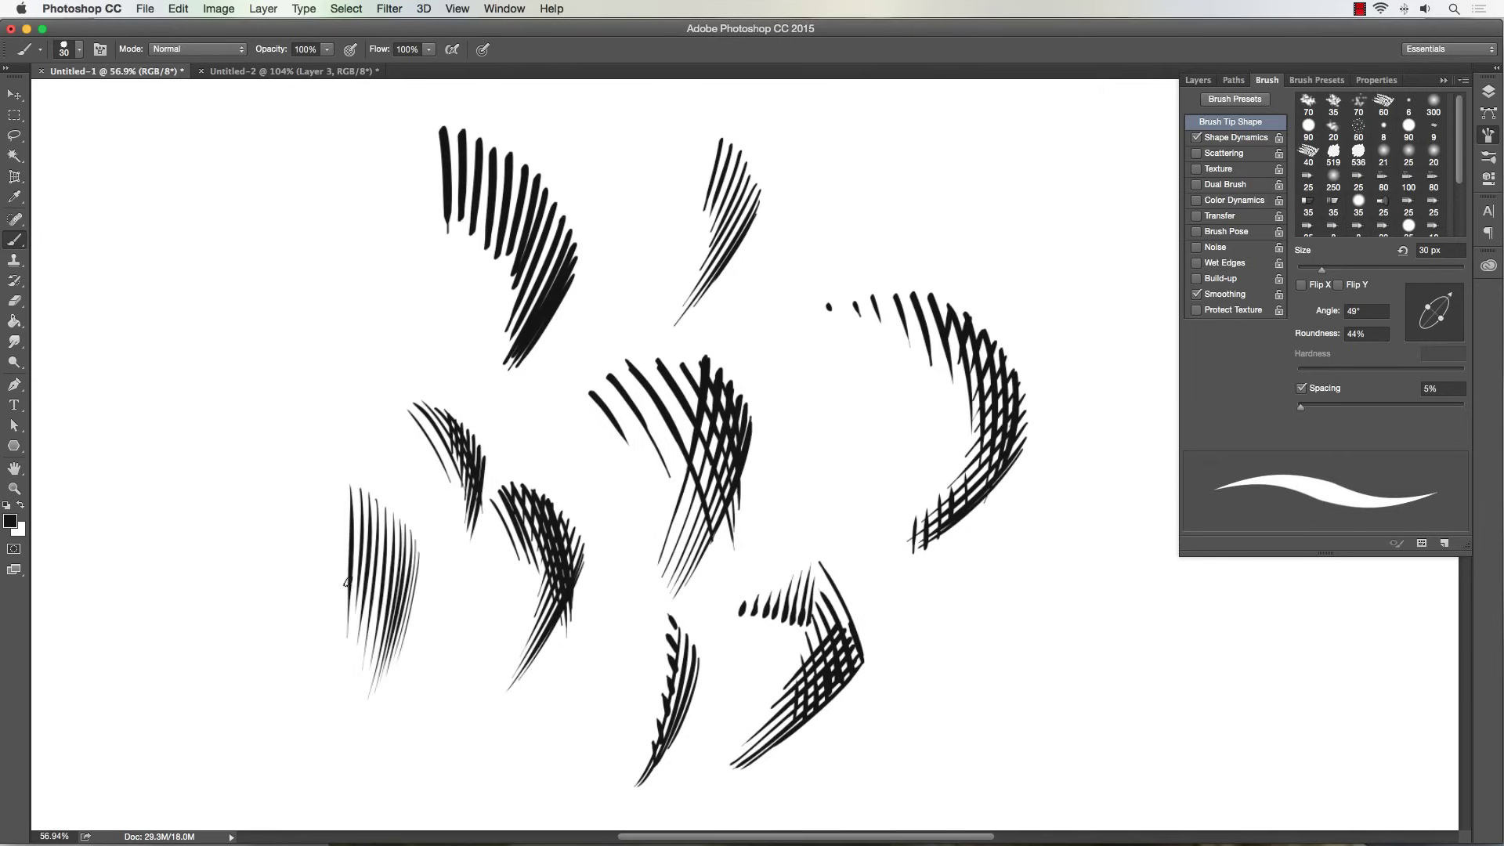
left_click_drag(340, 488, 343, 631)
left_click_drag(370, 505, 414, 631)
mouse_move(334, 486)
left_mouse_down()
mouse_move(415, 668)
mouse_move(333, 498)
mouse_move(397, 625)
left_mouse_up()
mouse_move(332, 515)
left_mouse_down()
mouse_move(393, 647)
mouse_move(323, 535)
mouse_move(392, 709)
left_mouse_up()
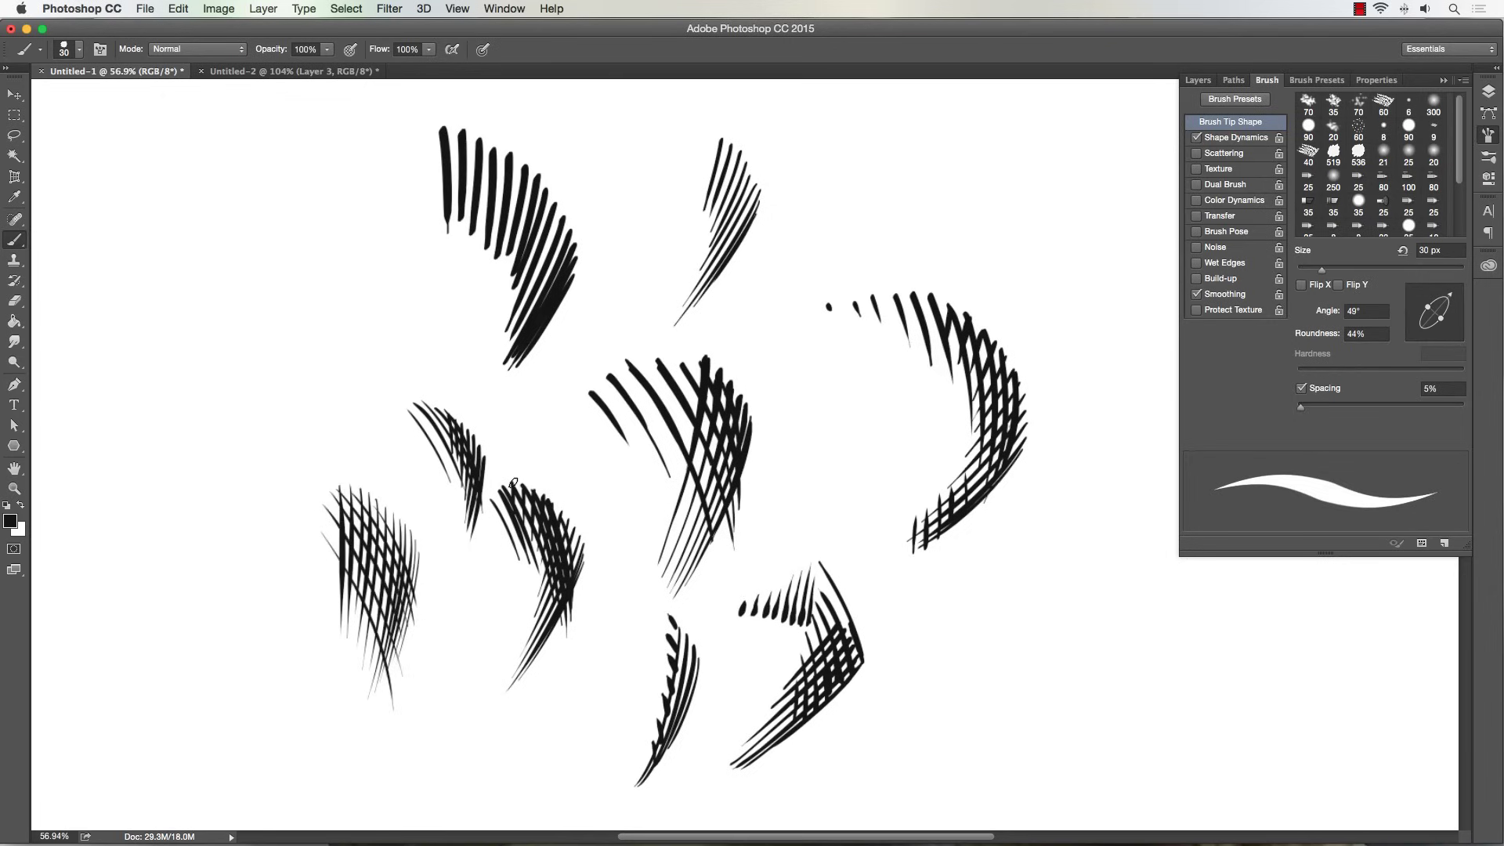
Add parallel diagonal hatch lines to the right of the big arc.
left_click_drag(1058, 591, 998, 631)
mouse_move(1085, 558)
left_mouse_down()
mouse_move(1003, 633)
mouse_move(1026, 611)
left_mouse_up()
left_click_drag(1073, 558, 986, 644)
mouse_move(1089, 530)
left_mouse_down()
mouse_move(991, 633)
mouse_move(1039, 560)
mouse_move(992, 620)
left_mouse_up()
Step the brush size up through 90 and 150 to 250 px, then back down to 45 px.
key("bracketright")
key("bracketright")
key("bracketright")
key("bracketright")
key("bracketright")
key("bracketright")
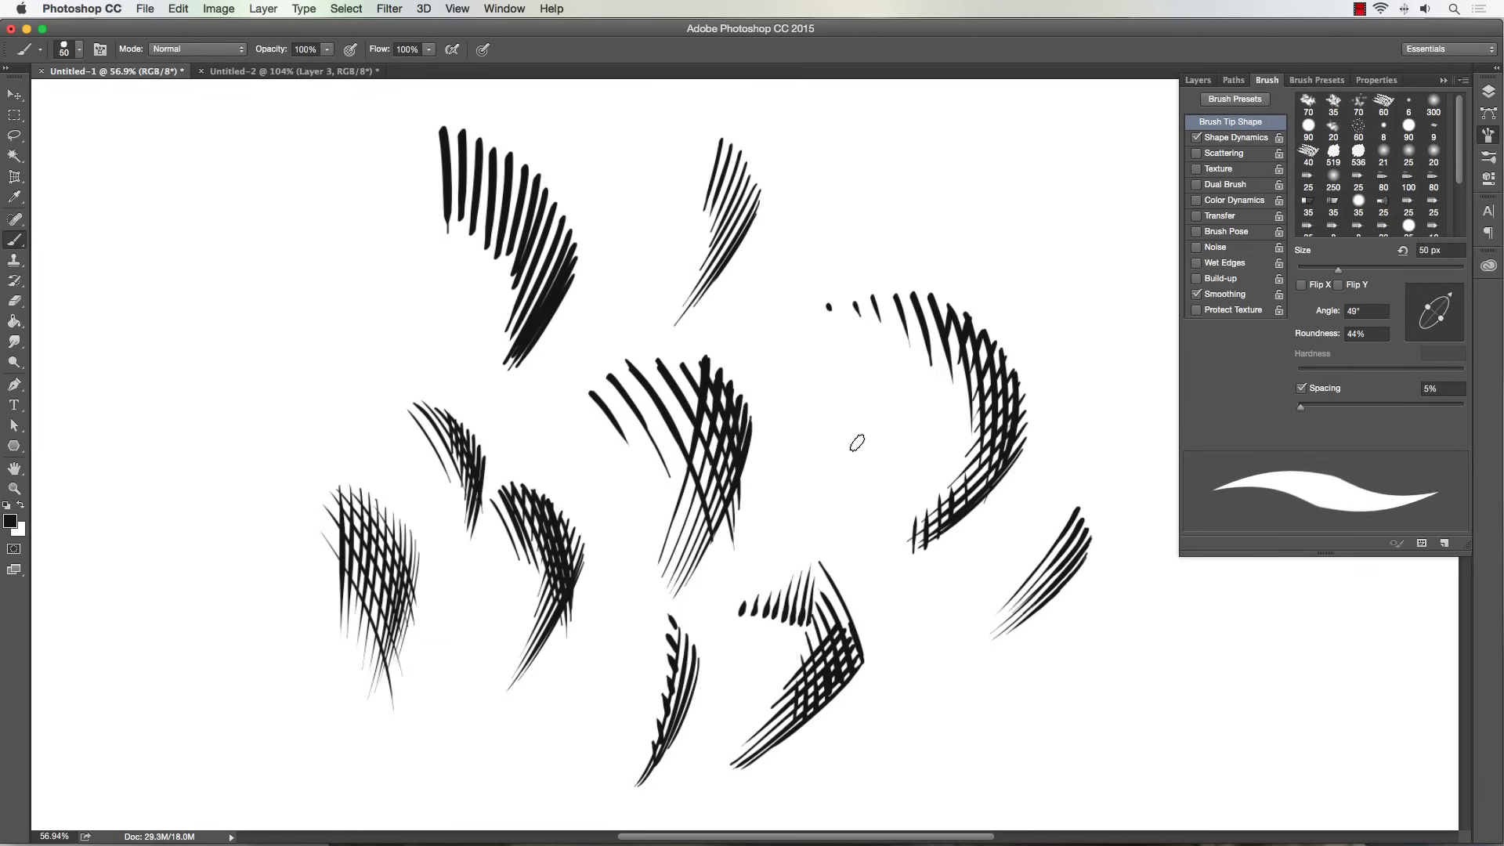
key("bracketright")
key("bracketright")
key("bracketright")
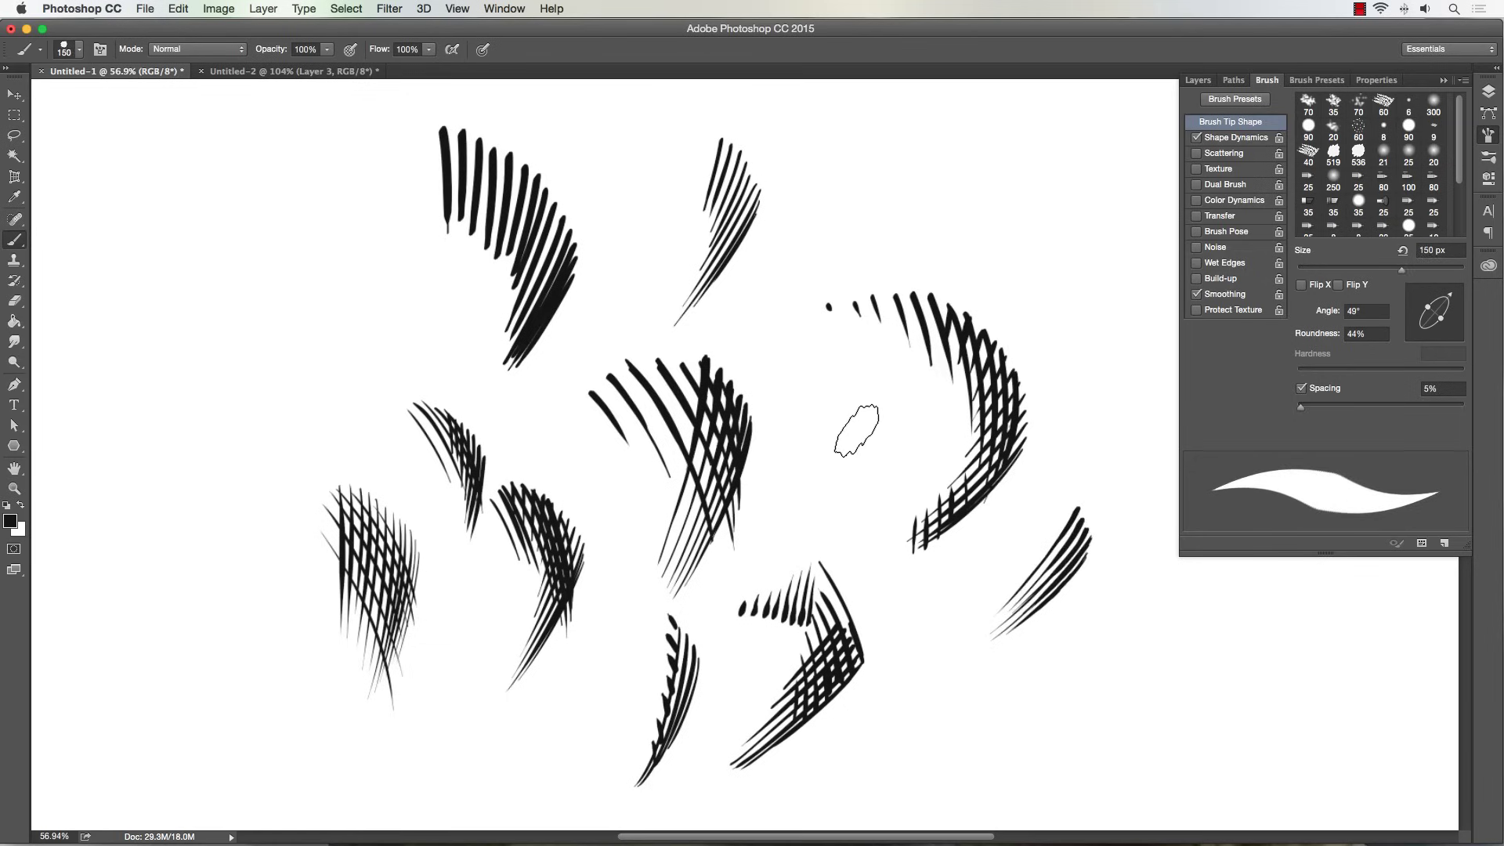
key("bracketright")
key("bracketright")
key("bracketright")
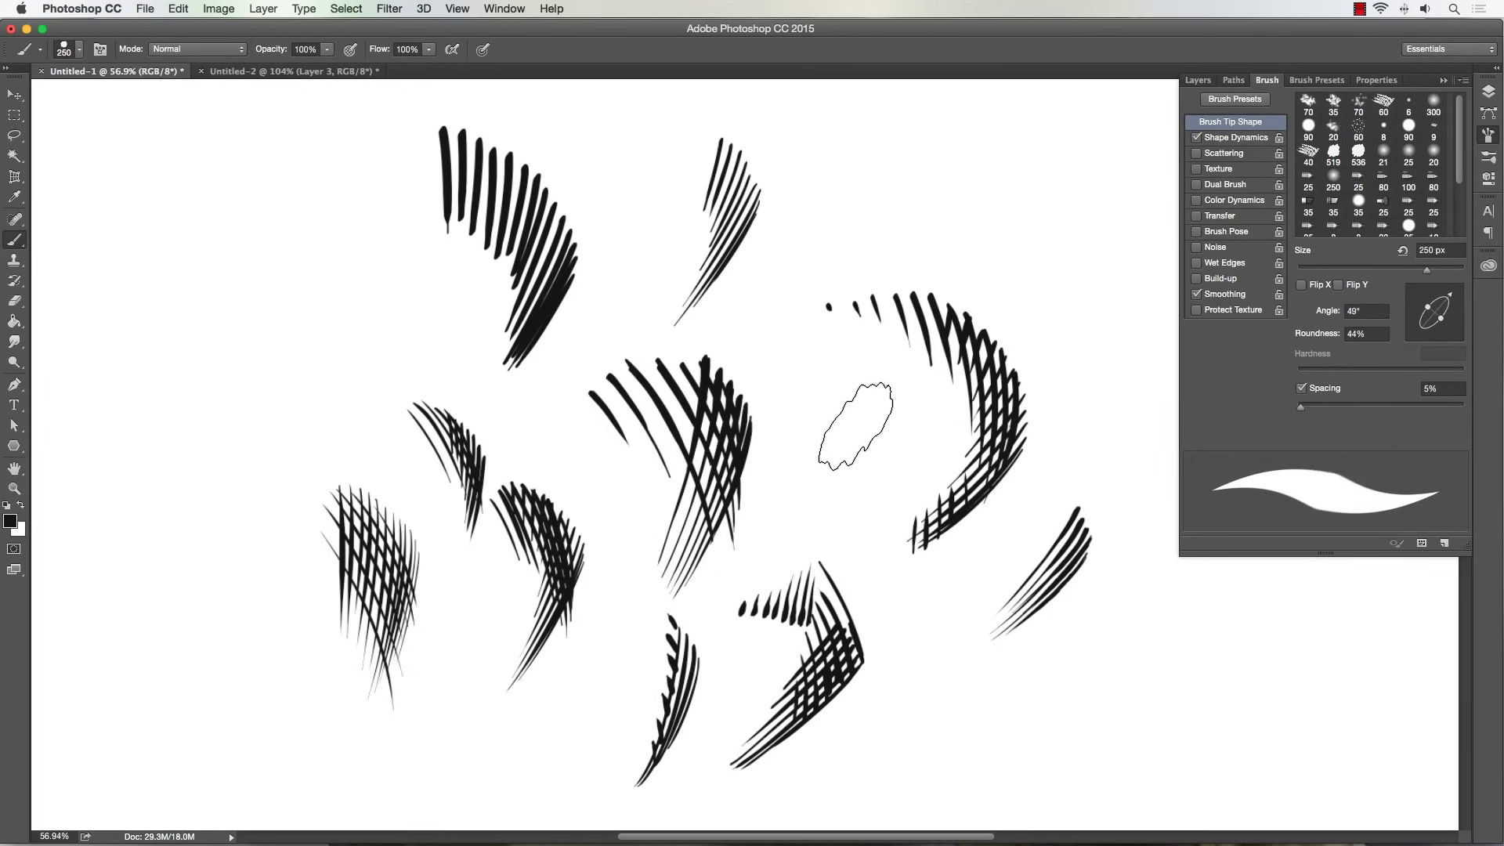
key("bracketleft")
key("bracketleft")
key("bracketleft")
key("bracketleft")
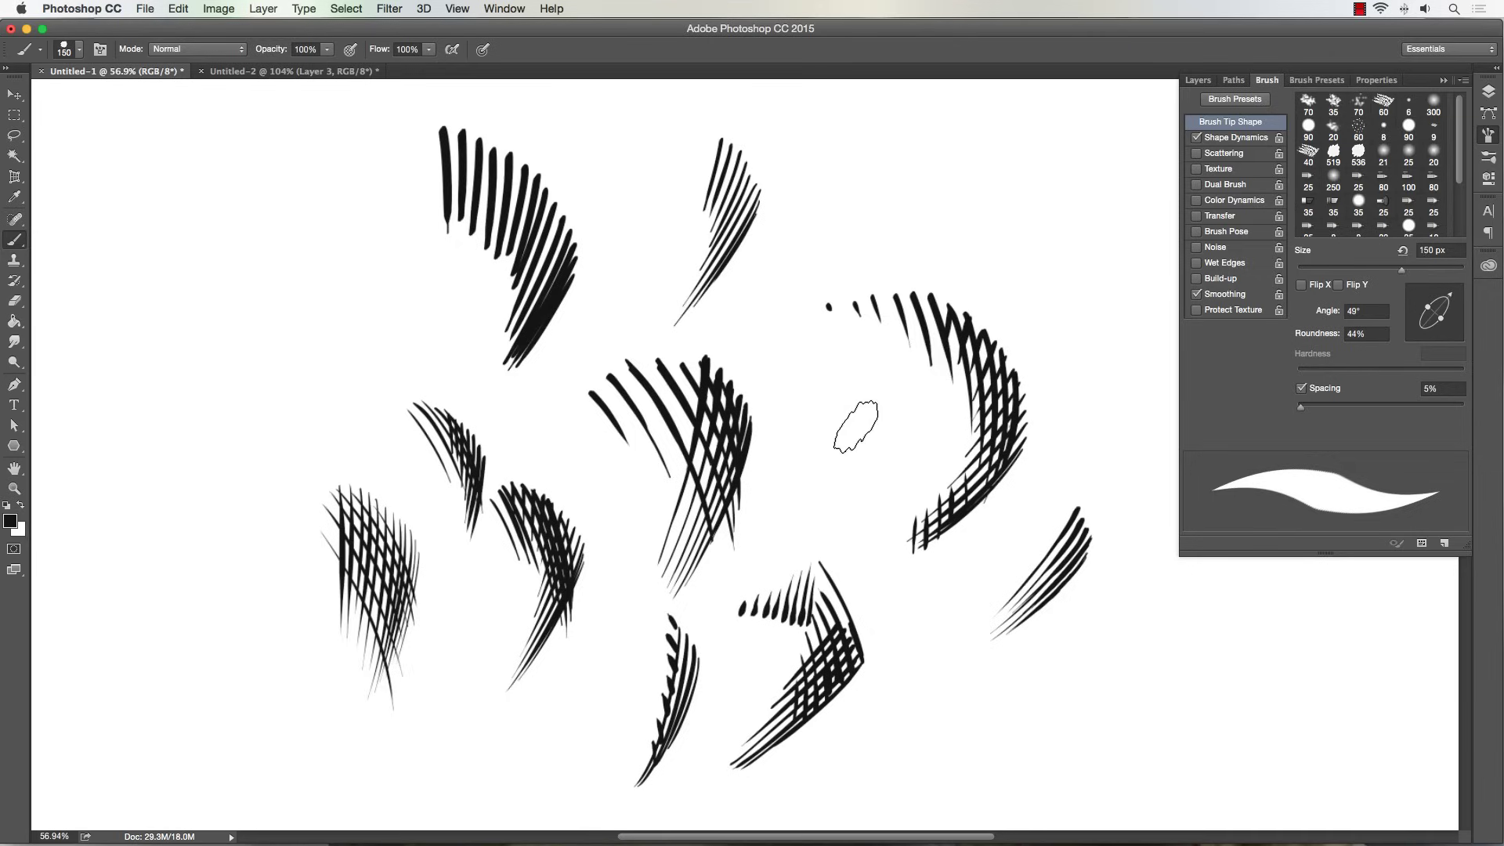
key("bracketleft")
key("bracketleft")
key("bracketleft")
key("bracketleft")
key("bracketleft")
key("bracketleft")
key("bracketleft")
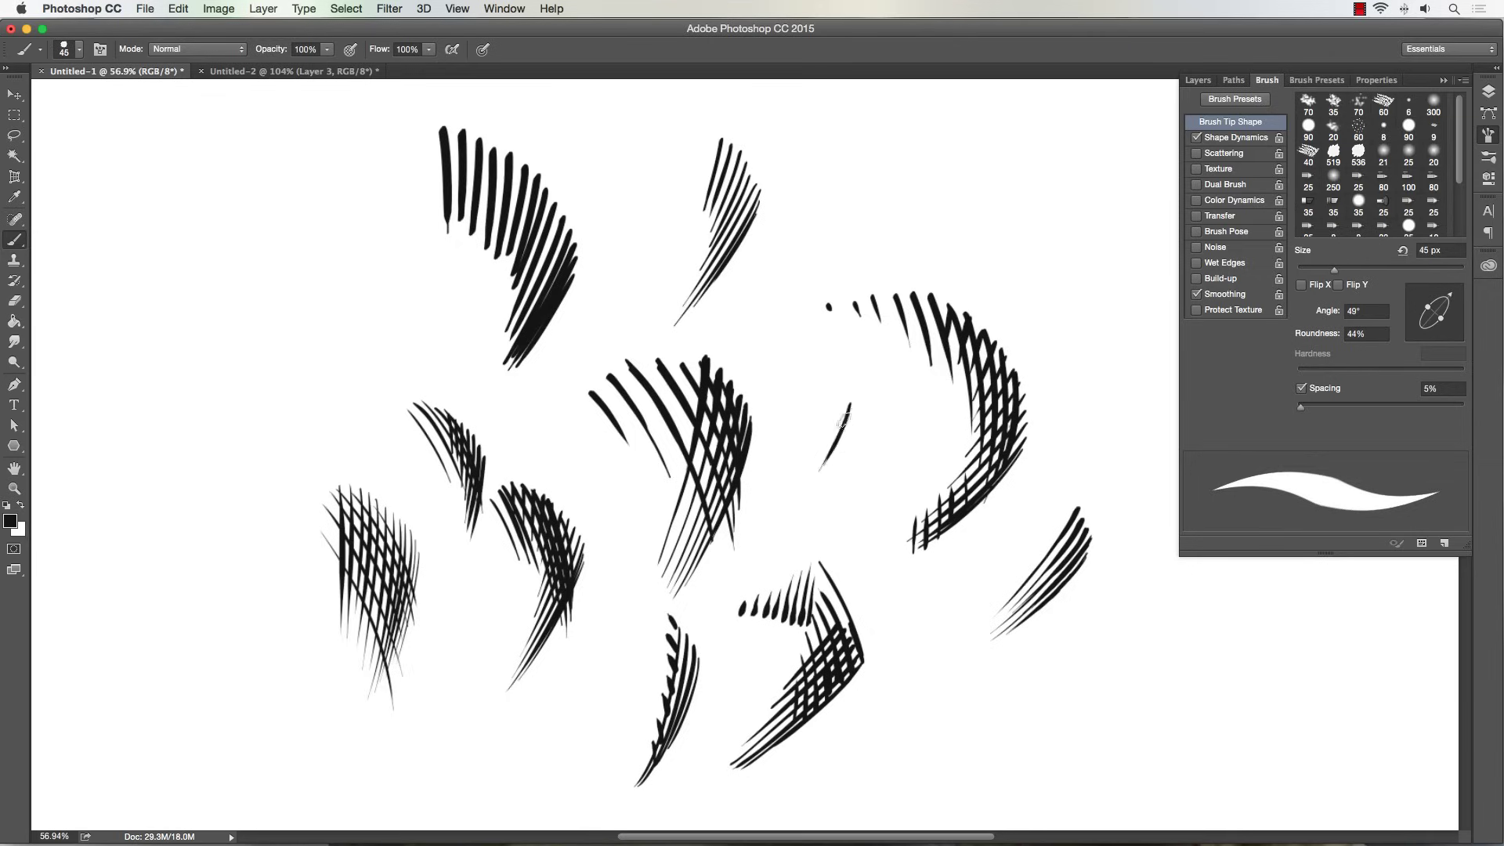
Draw a long tapered stroke near the centre, undo the stray loop, and add thin 40 px diagonals.
left_click_drag(792, 514, 845, 407)
left_click_drag(846, 390, 853, 384)
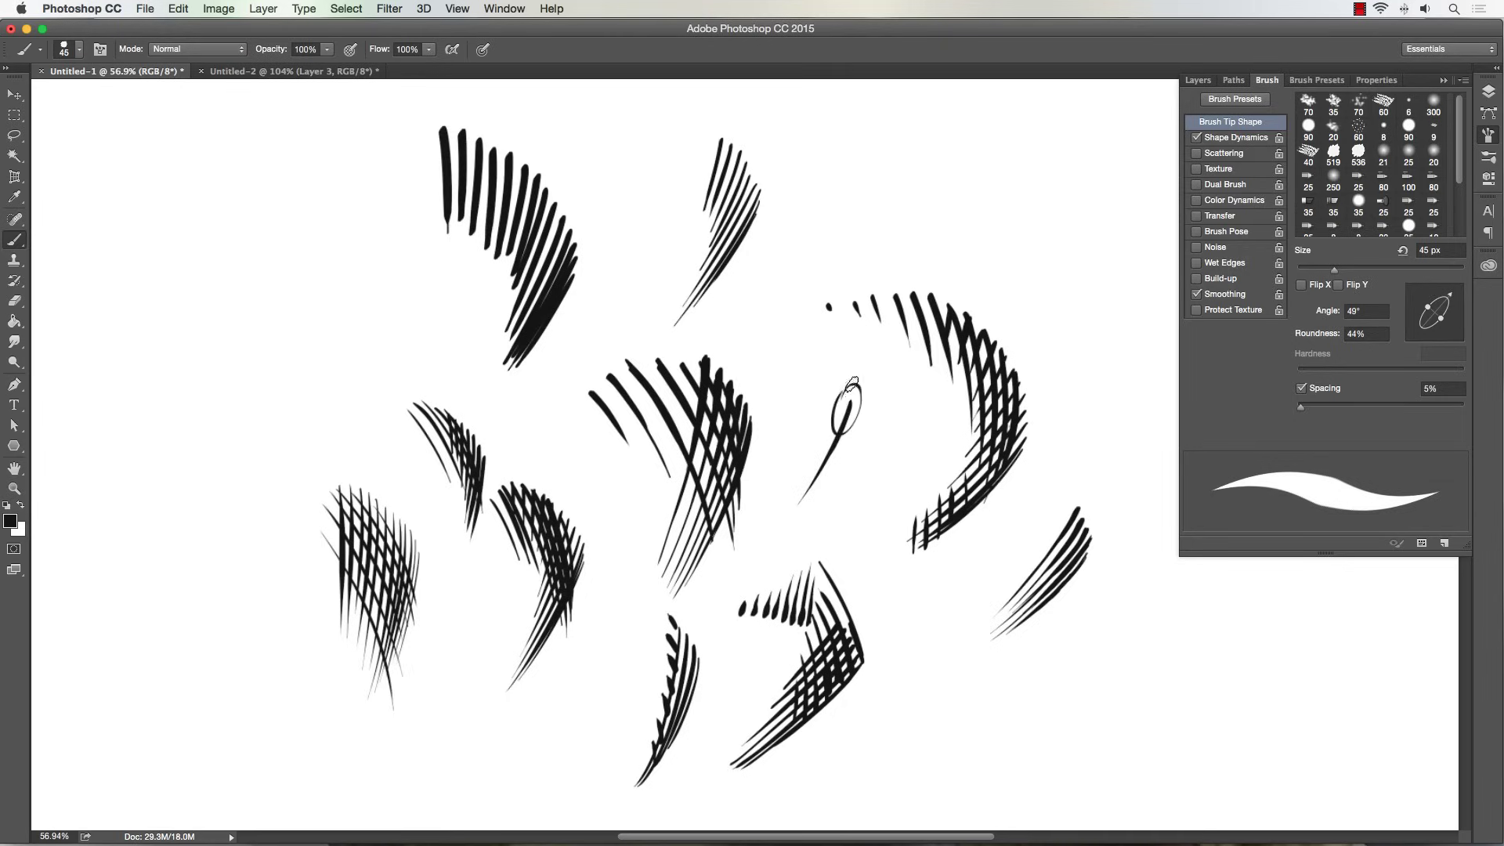
key("ctrl+z")
key("bracketleft")
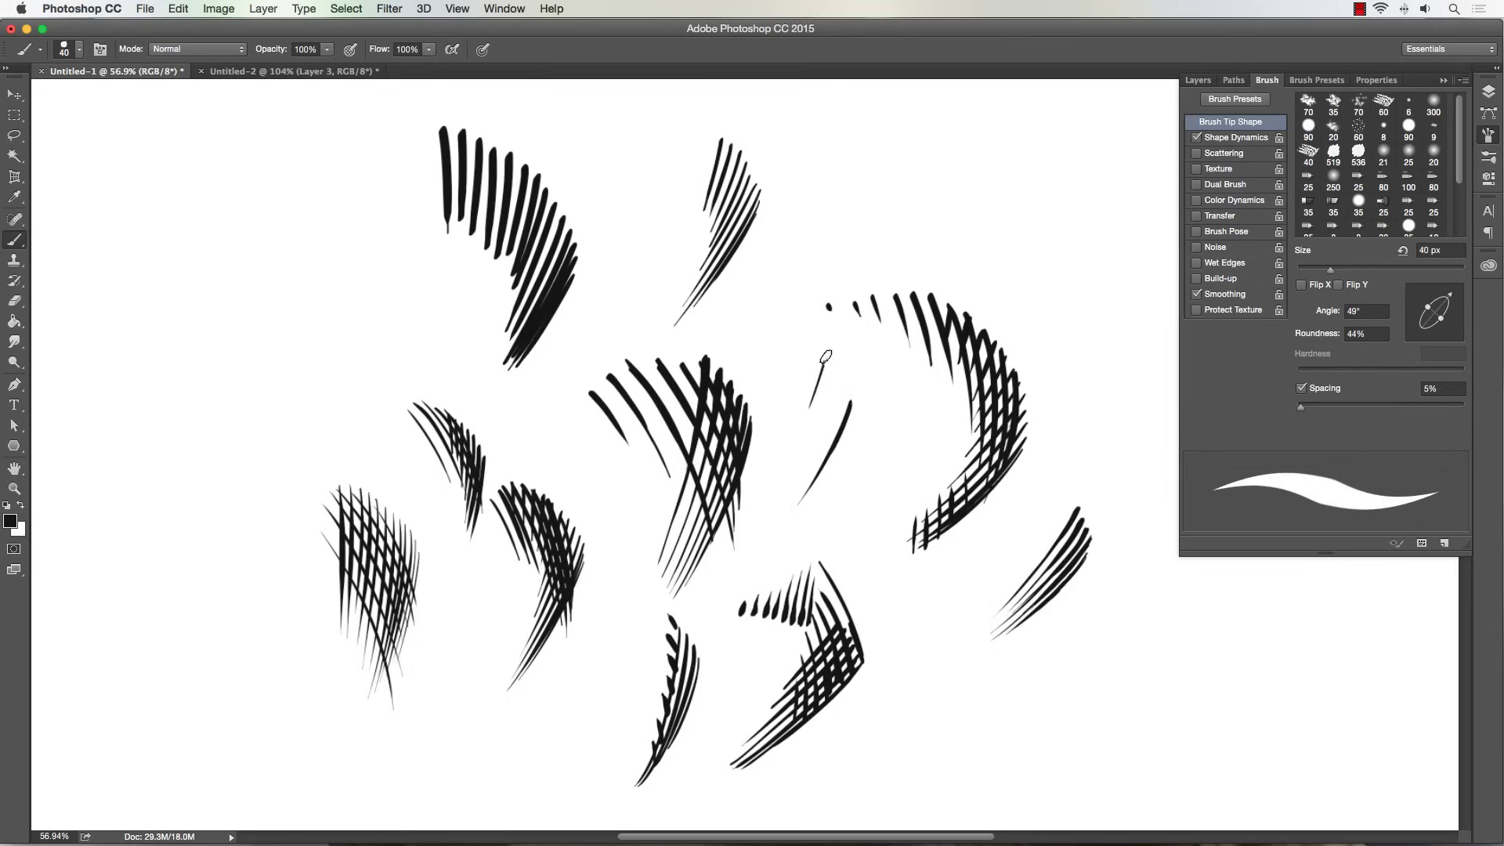
left_click_drag(828, 351, 799, 433)
left_click_drag(825, 361, 778, 470)
left_click_drag(824, 360, 771, 492)
In Untitled-2, hide Layer 3's blurred blob and add a new empty layer.
left_click(285, 72)
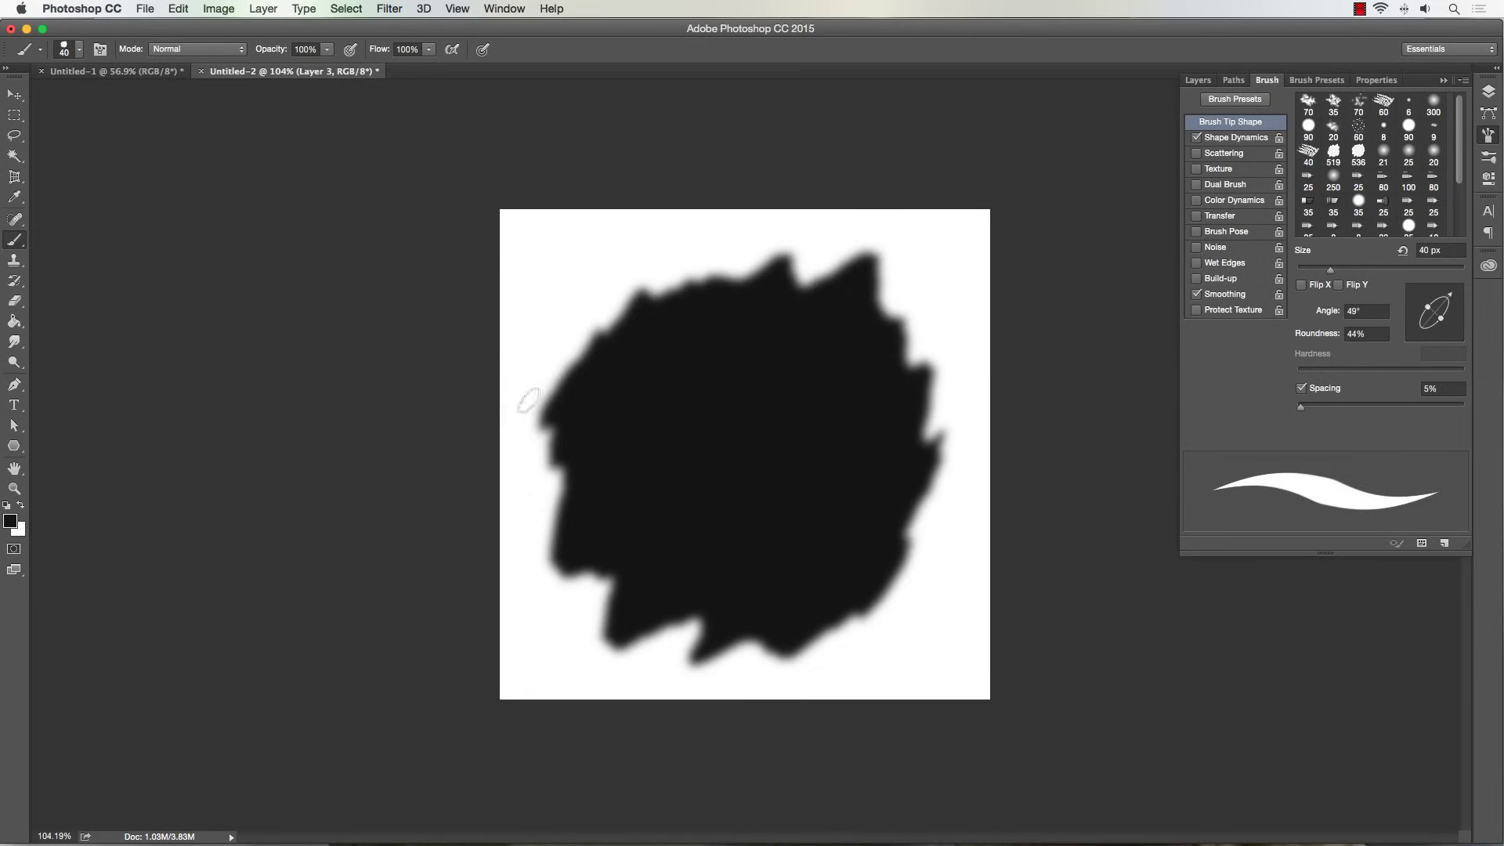
left_click(1485, 92)
left_click(1268, 173)
left_click(1269, 174)
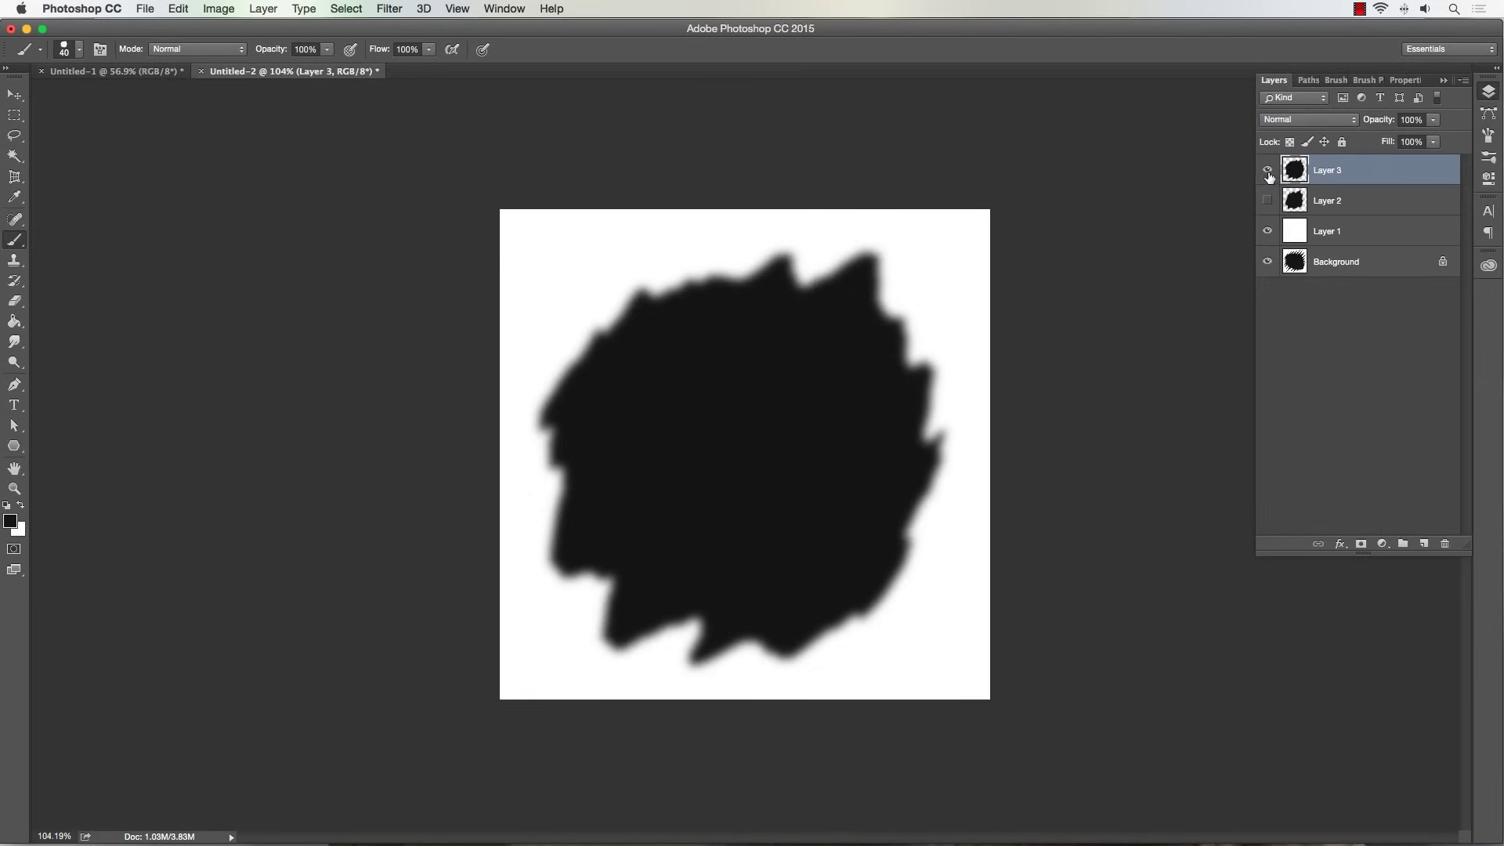
left_click(1268, 171)
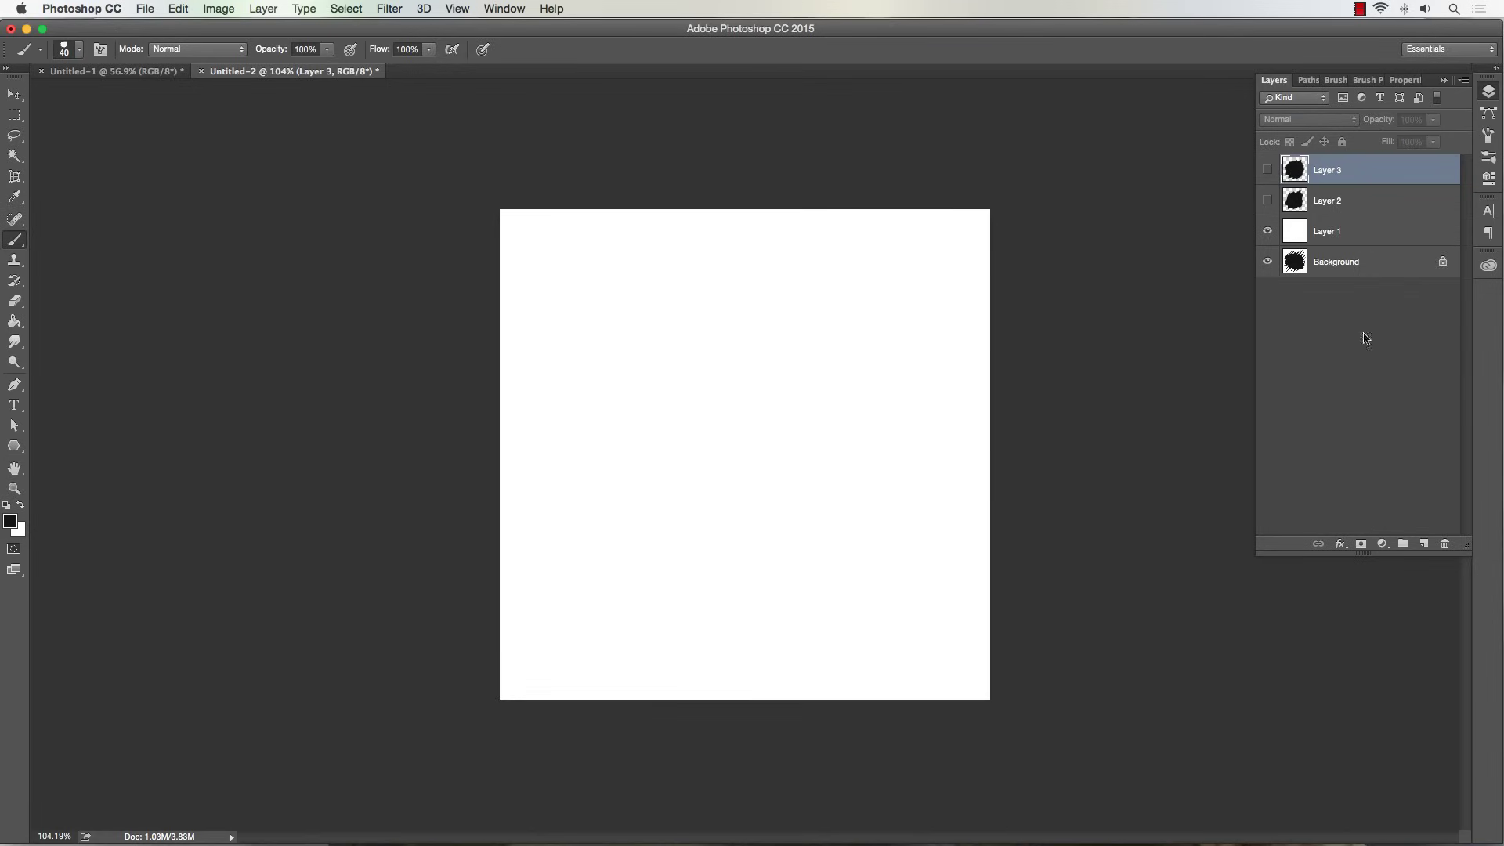
left_click(1424, 544)
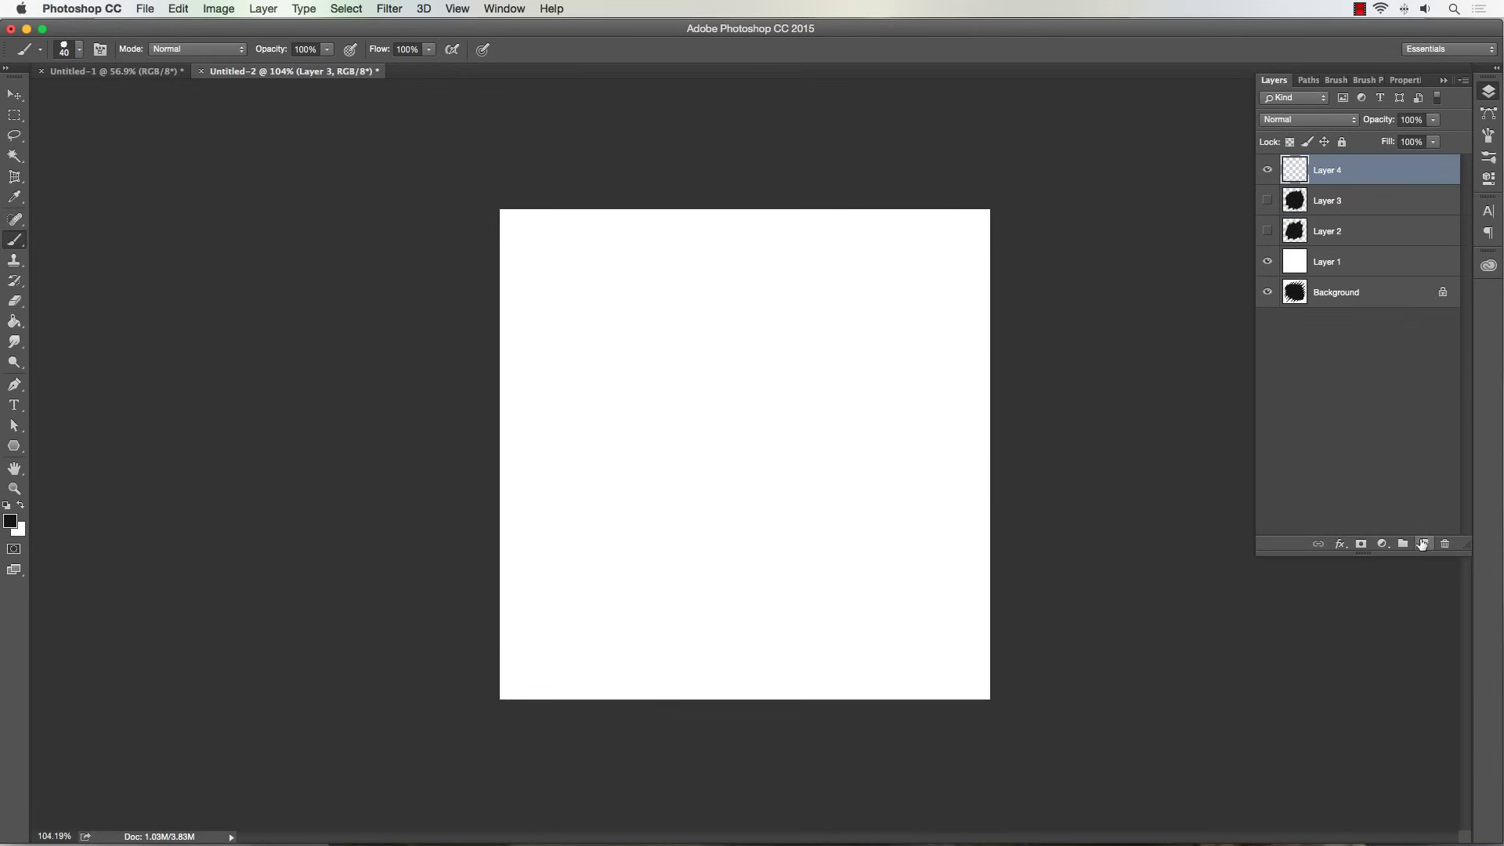
Draw a pointed teardrop selection with the Lasso, redoing the first attempt.
left_click(14, 135)
mouse_move(574, 499)
left_mouse_down()
mouse_move(605, 473)
mouse_move(636, 397)
mouse_move(662, 401)
mouse_move(693, 371)
mouse_move(771, 344)
mouse_move(876, 259)
mouse_move(808, 568)
mouse_move(733, 635)
mouse_move(672, 646)
mouse_move(580, 604)
mouse_move(557, 560)
mouse_move(575, 500)
left_mouse_up()
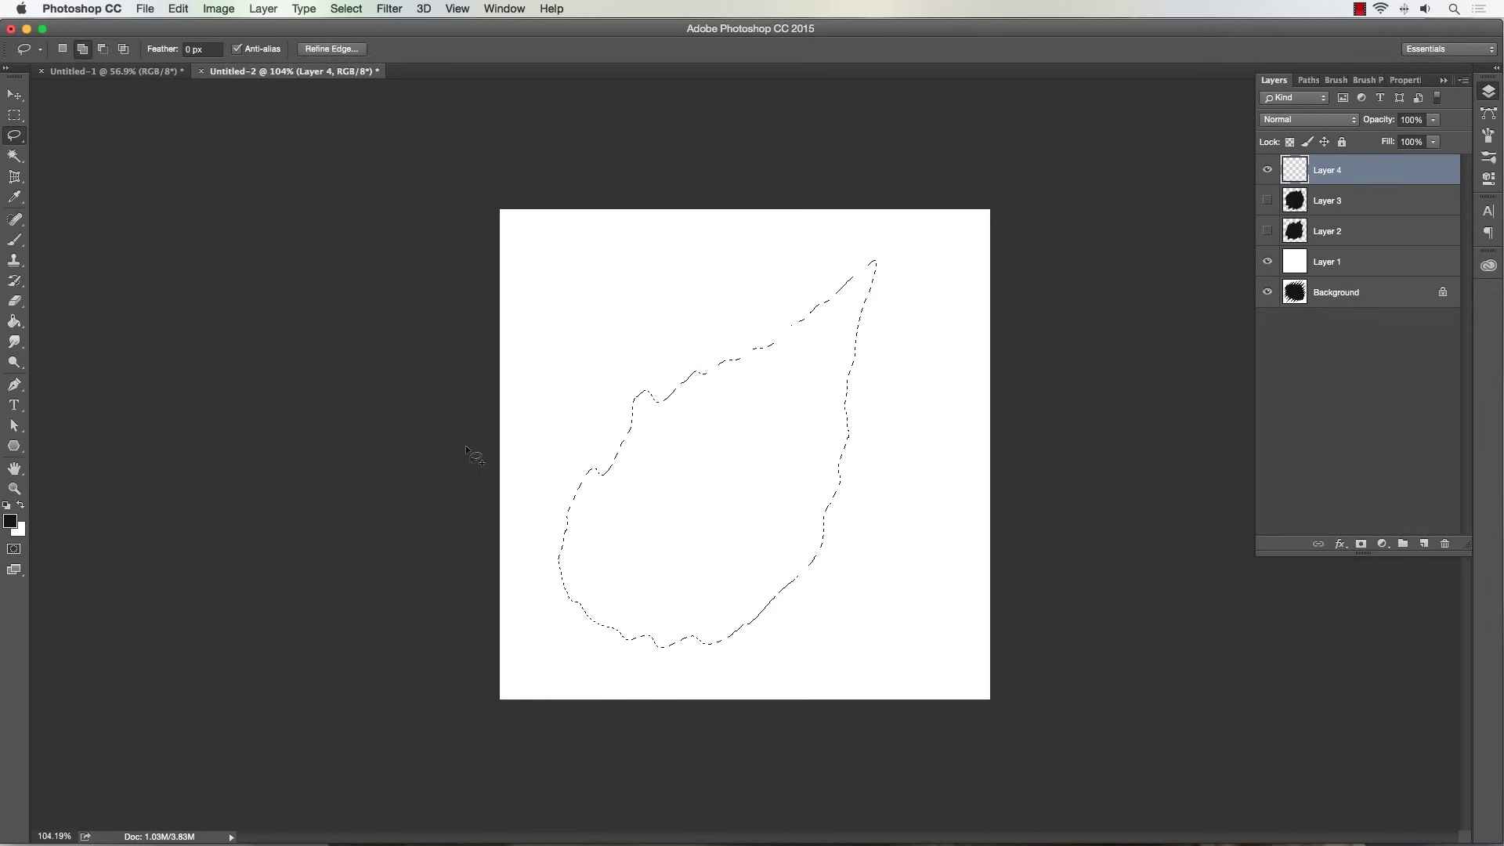
key("super+d")
mouse_move(578, 461)
left_mouse_down()
mouse_move(930, 234)
mouse_move(852, 430)
mouse_move(840, 526)
mouse_move(814, 574)
mouse_move(742, 636)
mouse_move(688, 656)
mouse_move(609, 648)
mouse_move(587, 623)
mouse_move(593, 636)
mouse_move(563, 555)
mouse_move(586, 451)
left_mouse_up()
Fill the teardrop selection with black using the Paint Bucket and deselect.
left_click(14, 321)
left_click(627, 510)
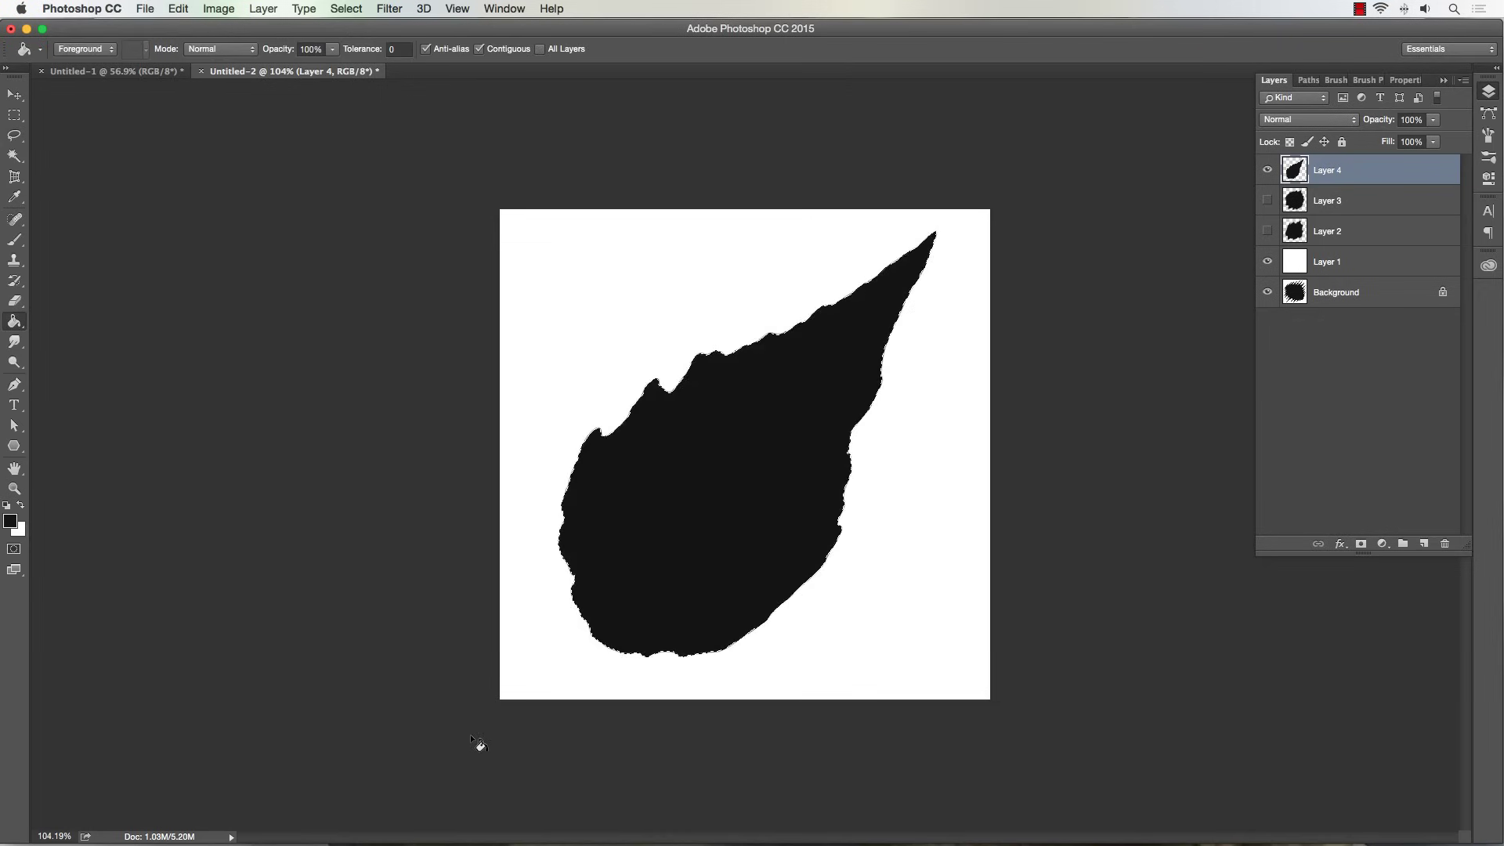
key("super+d")
Apply a Gaussian Blur to the black teardrop.
left_click(390, 8)
mouse_move(470, 195)
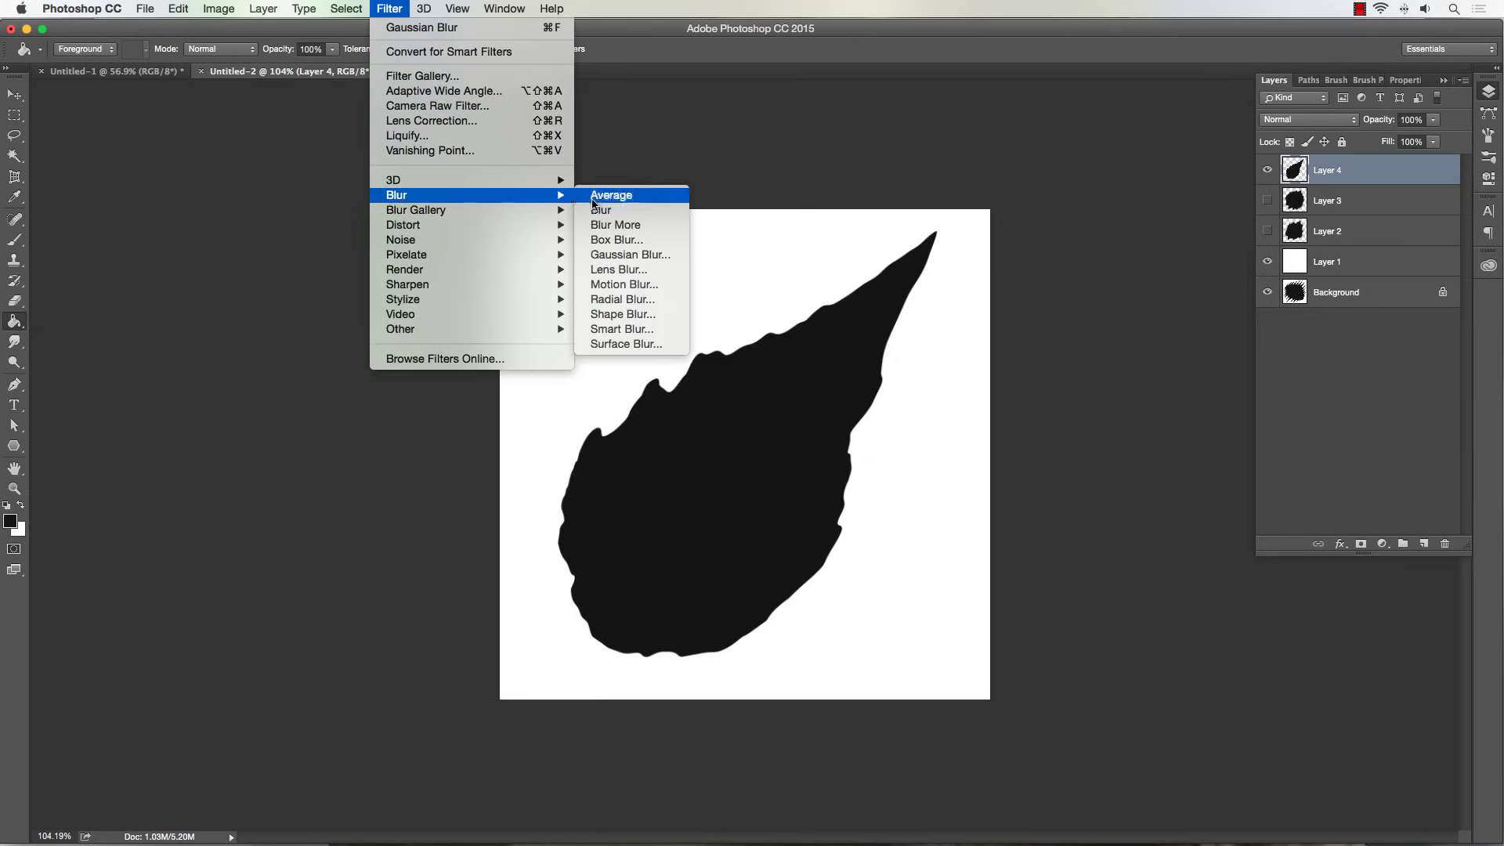
left_click(626, 255)
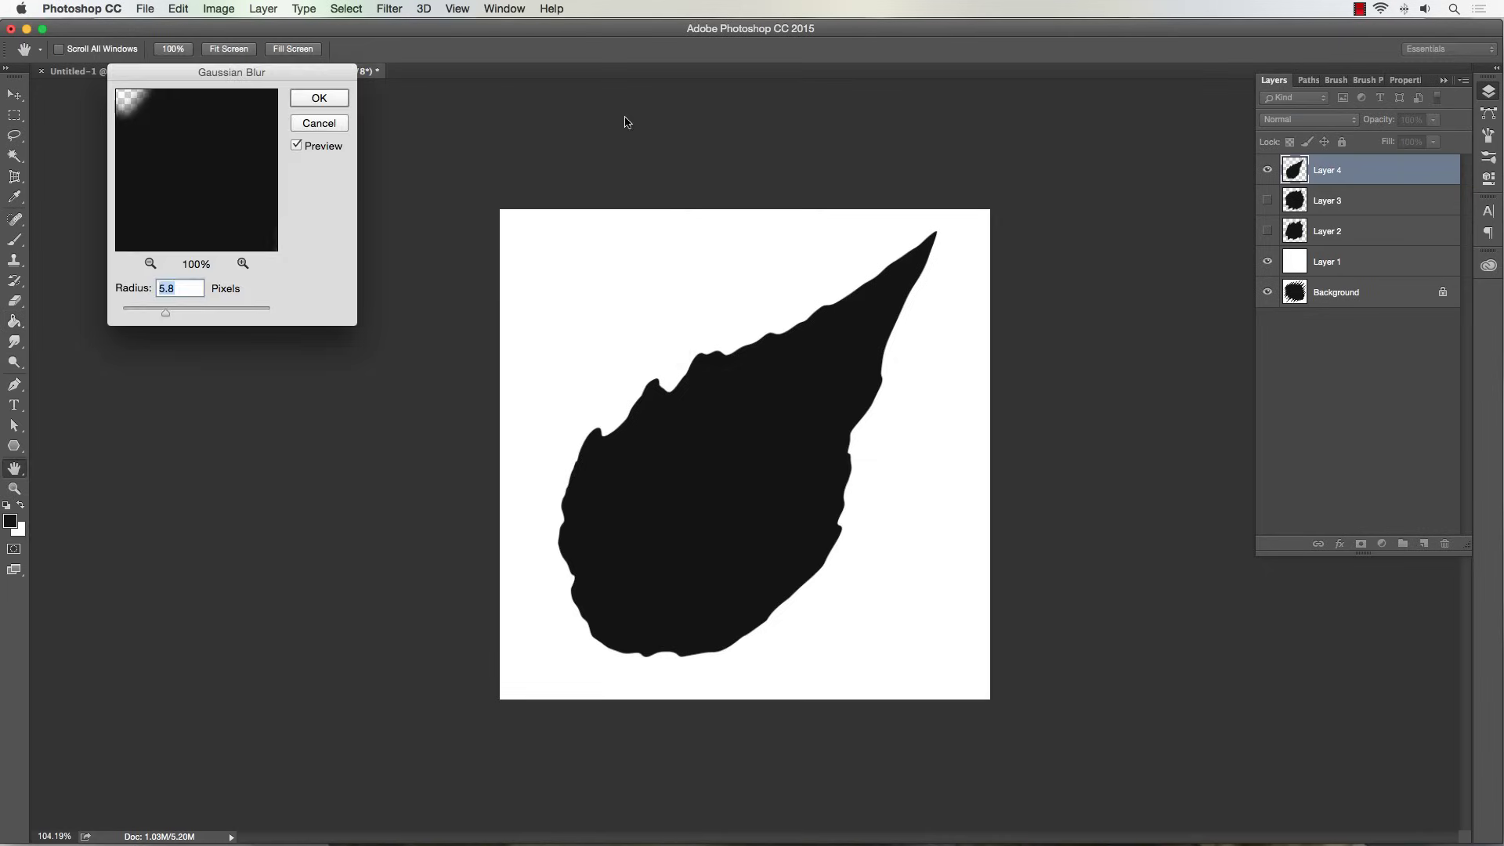
left_click(319, 98)
key("g")
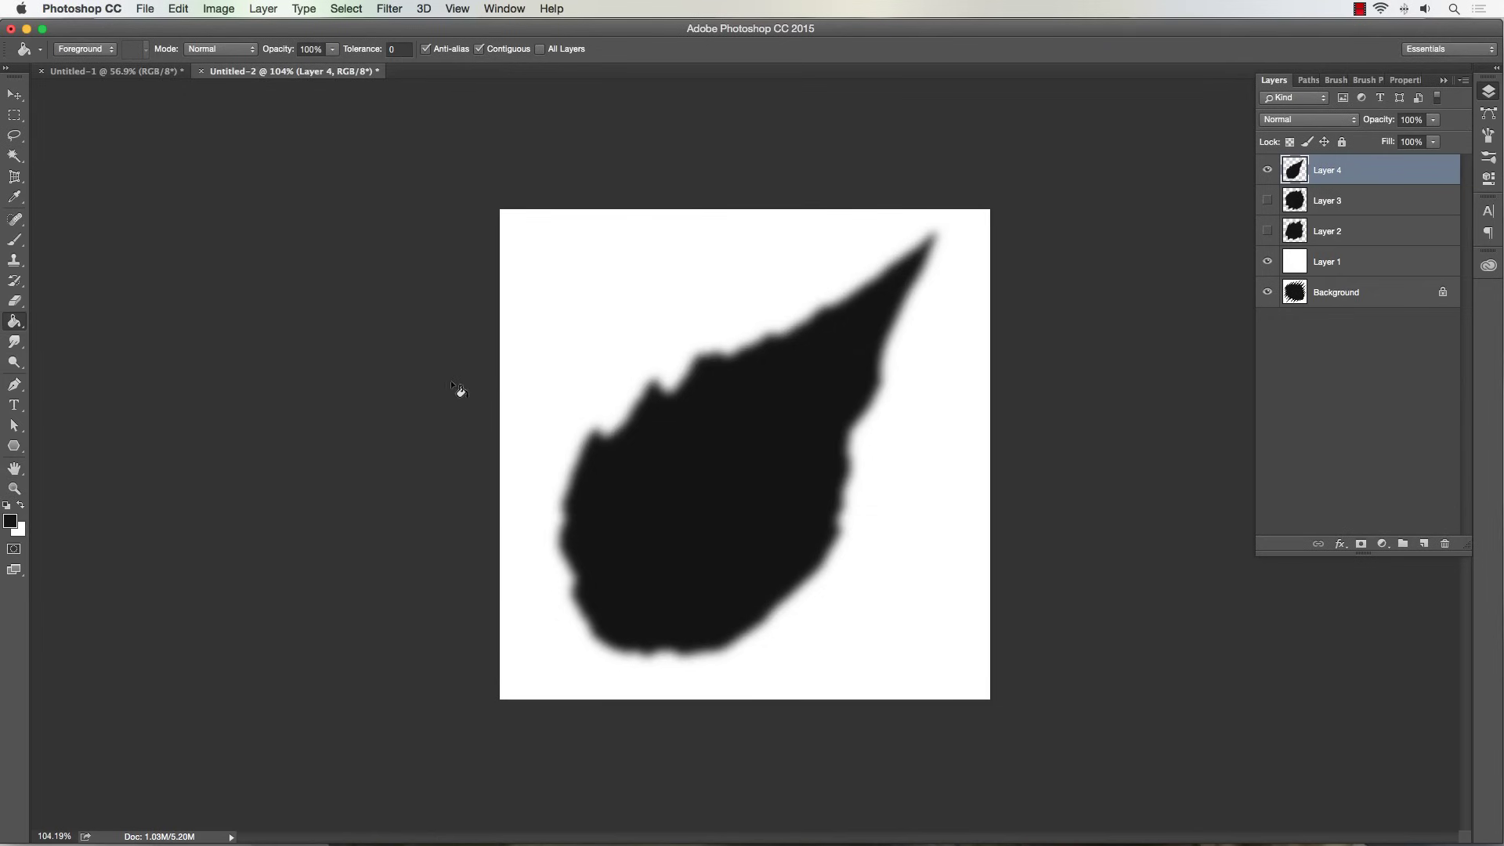
Define the blurred teardrop as a new named brush preset.
left_click(179, 9)
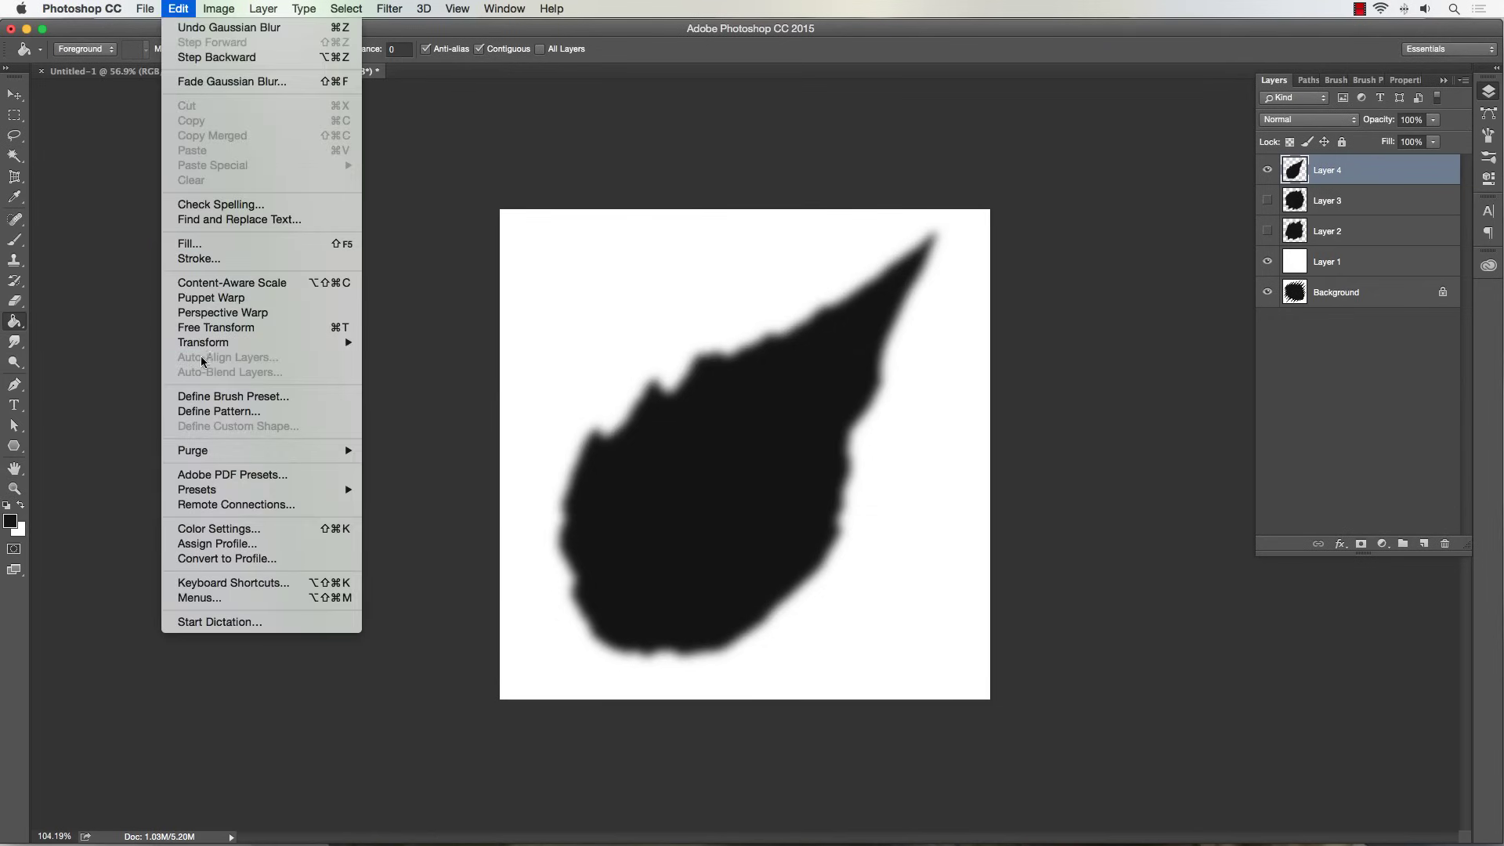
left_click(200, 396)
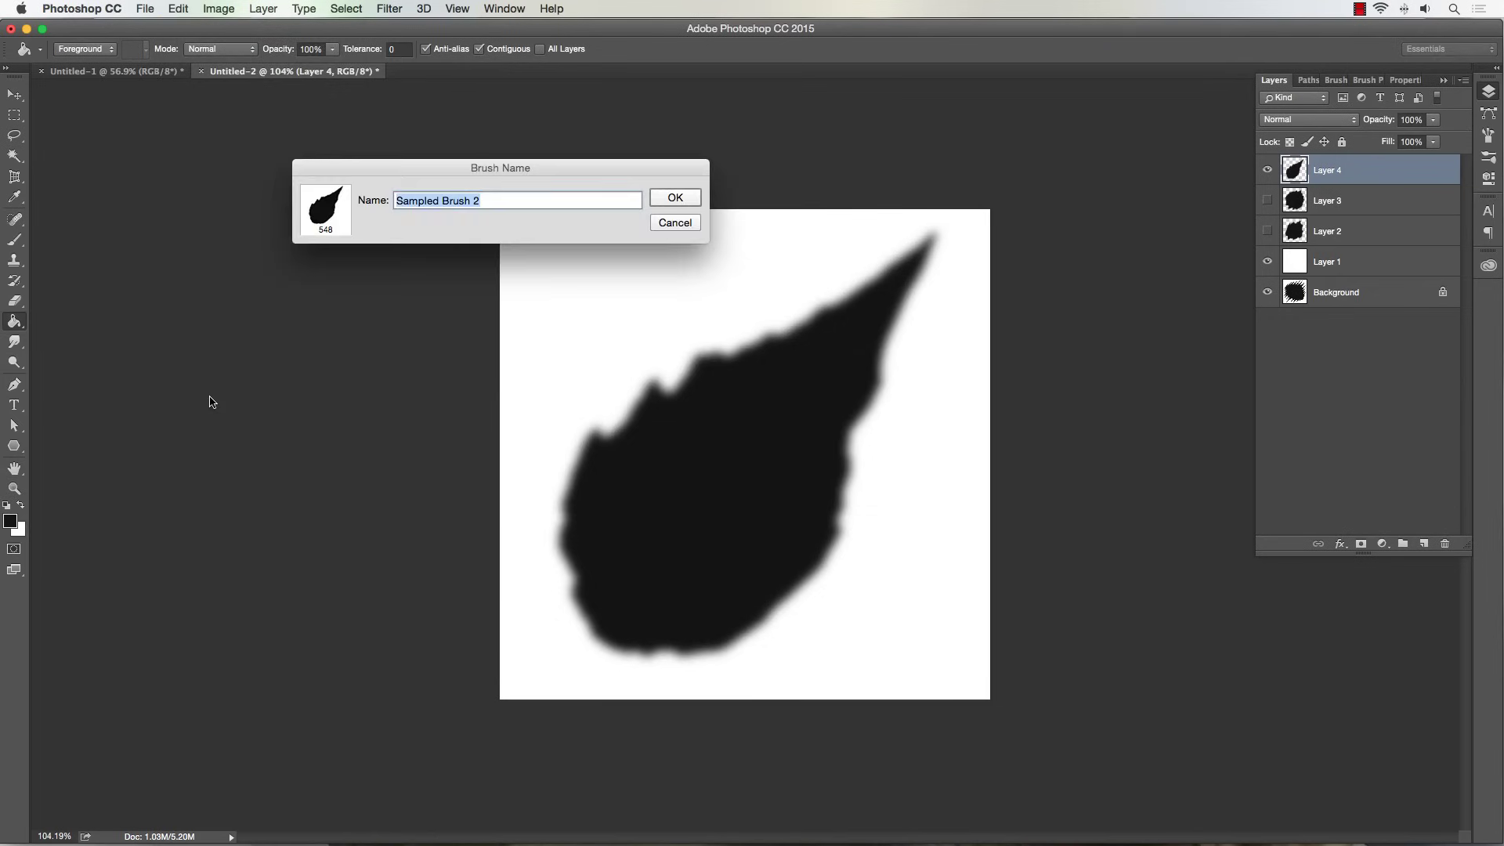
type("Rob's Super Awesome Inking")
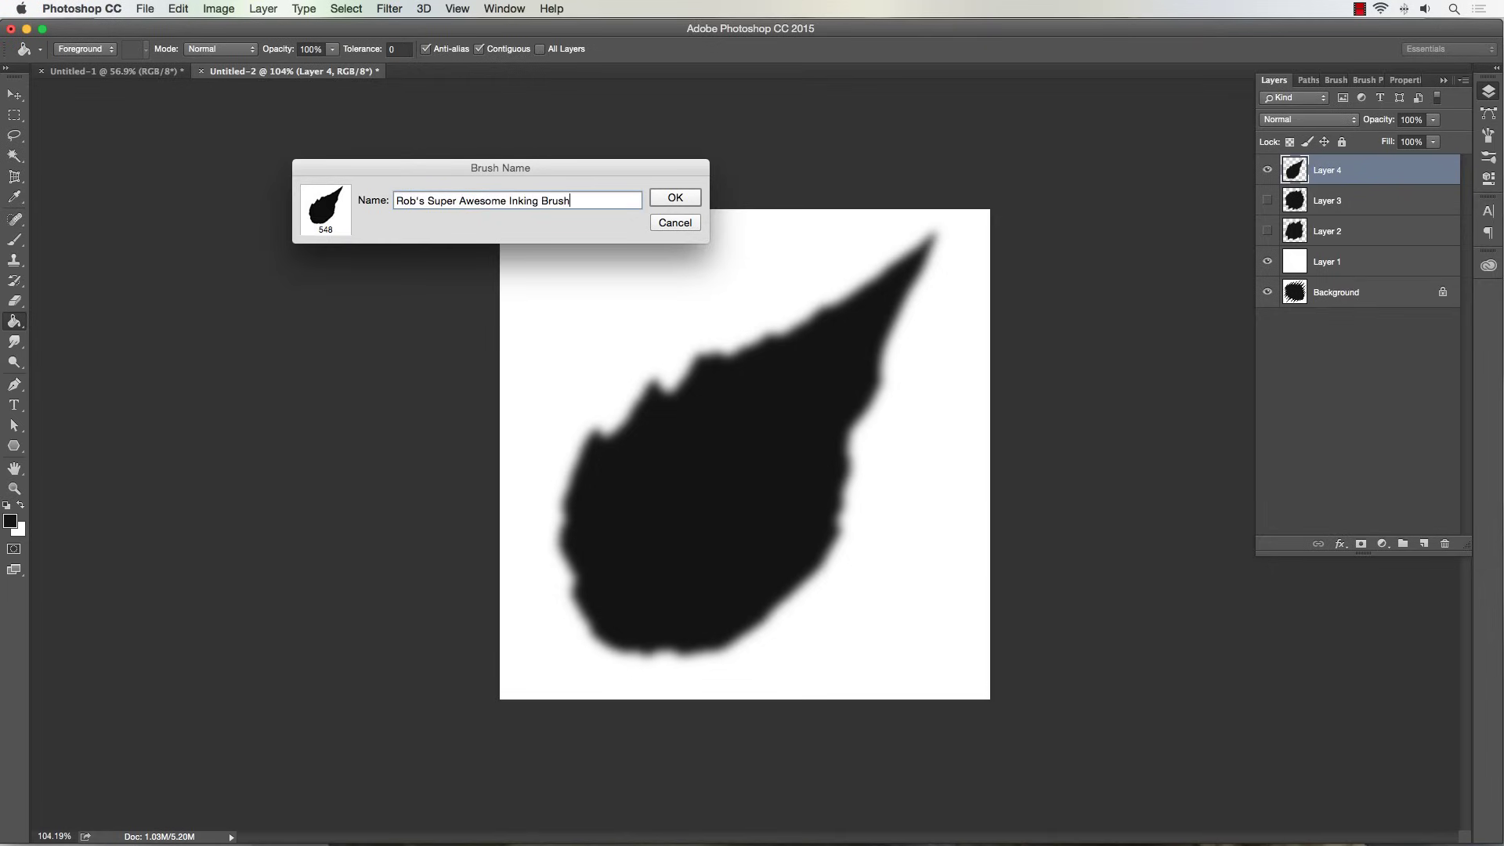
key("Return")
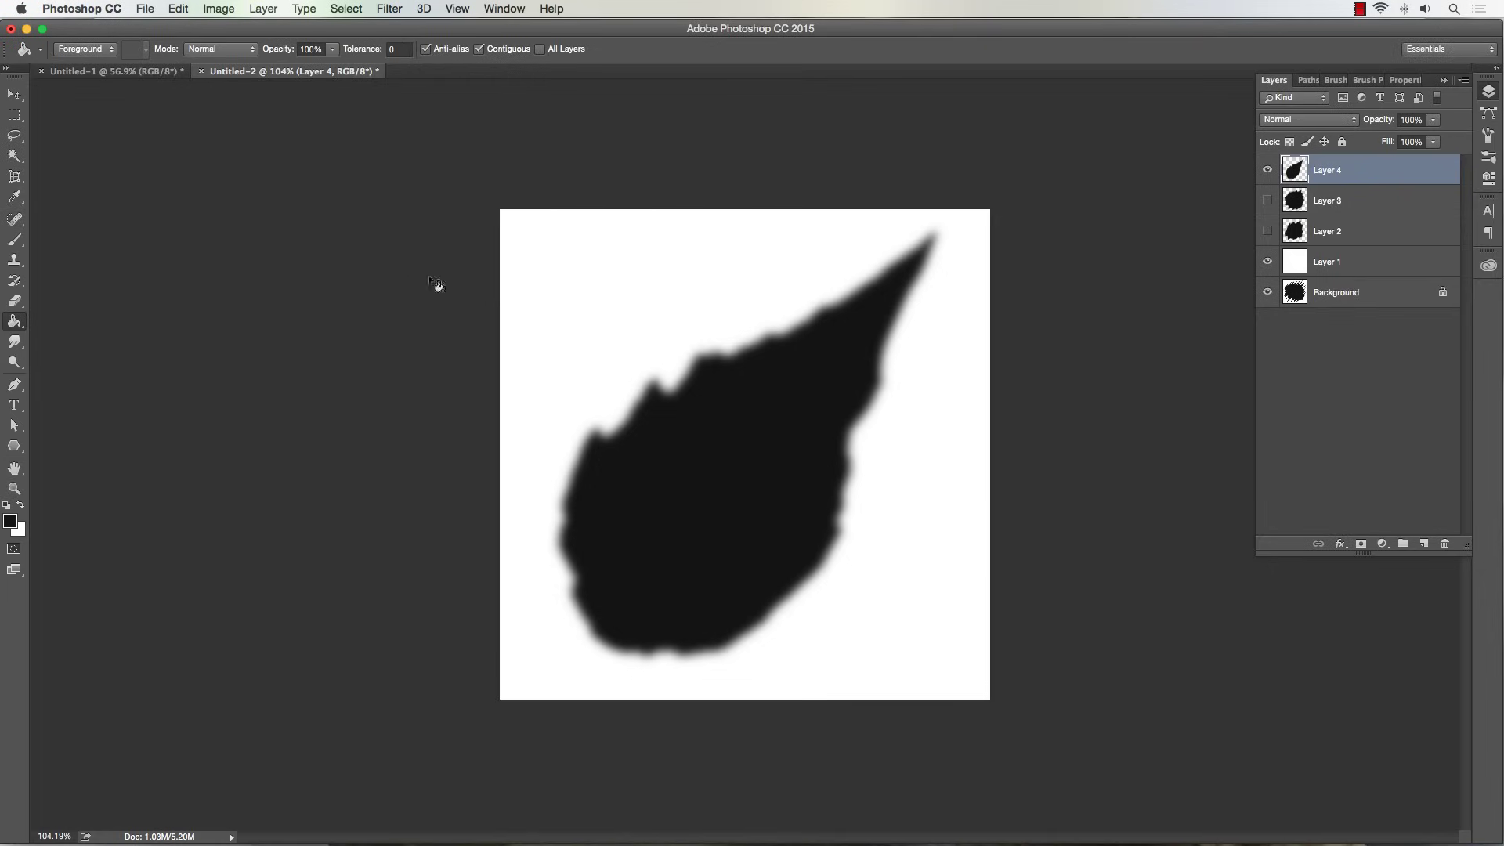
With the Brush tool on Untitled-1, lower the brush tip spacing to 5%.
key("b")
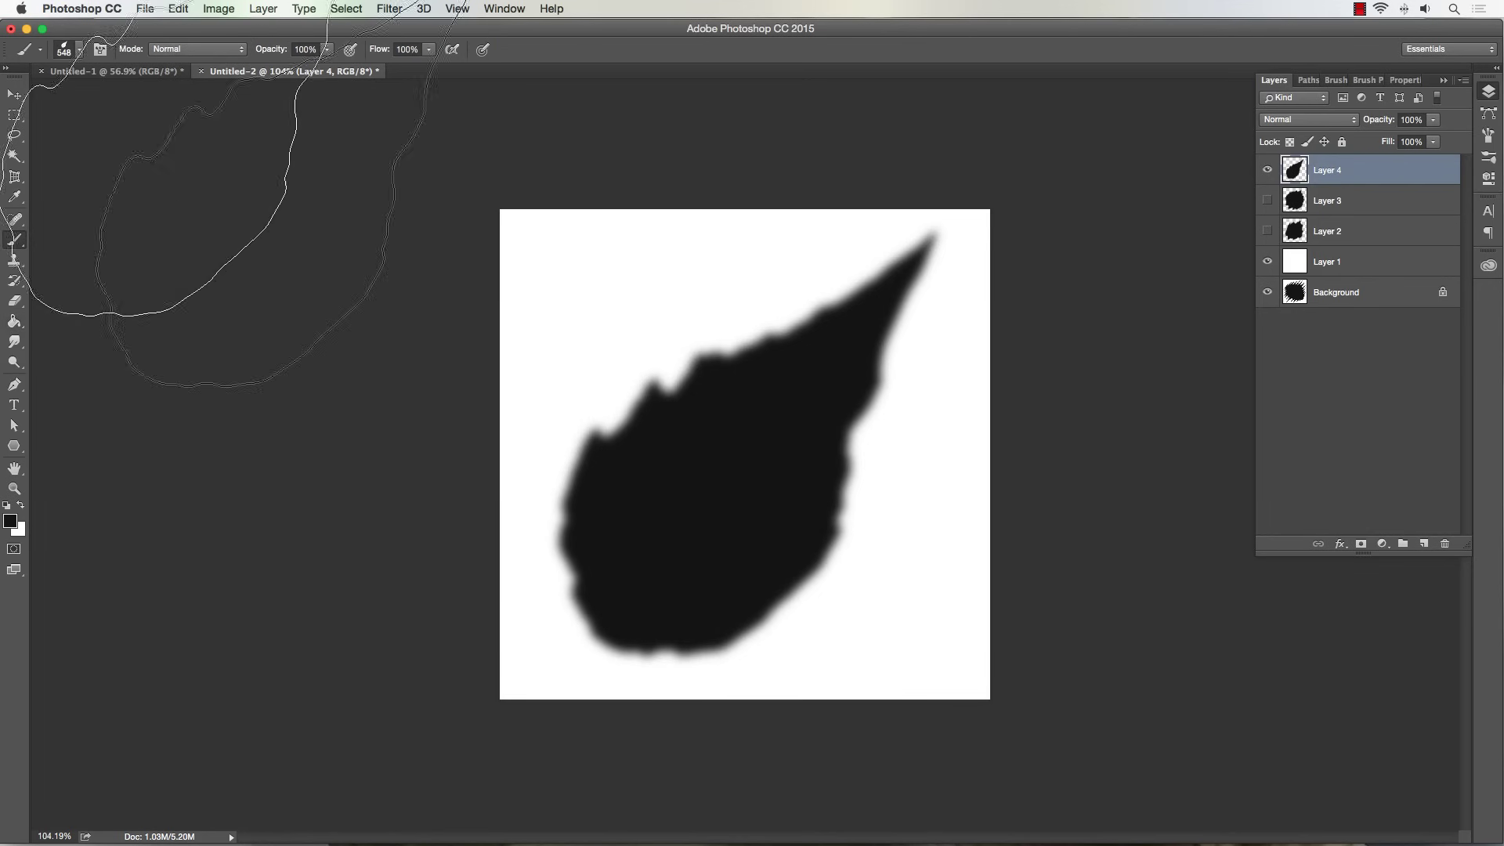
left_click(143, 76)
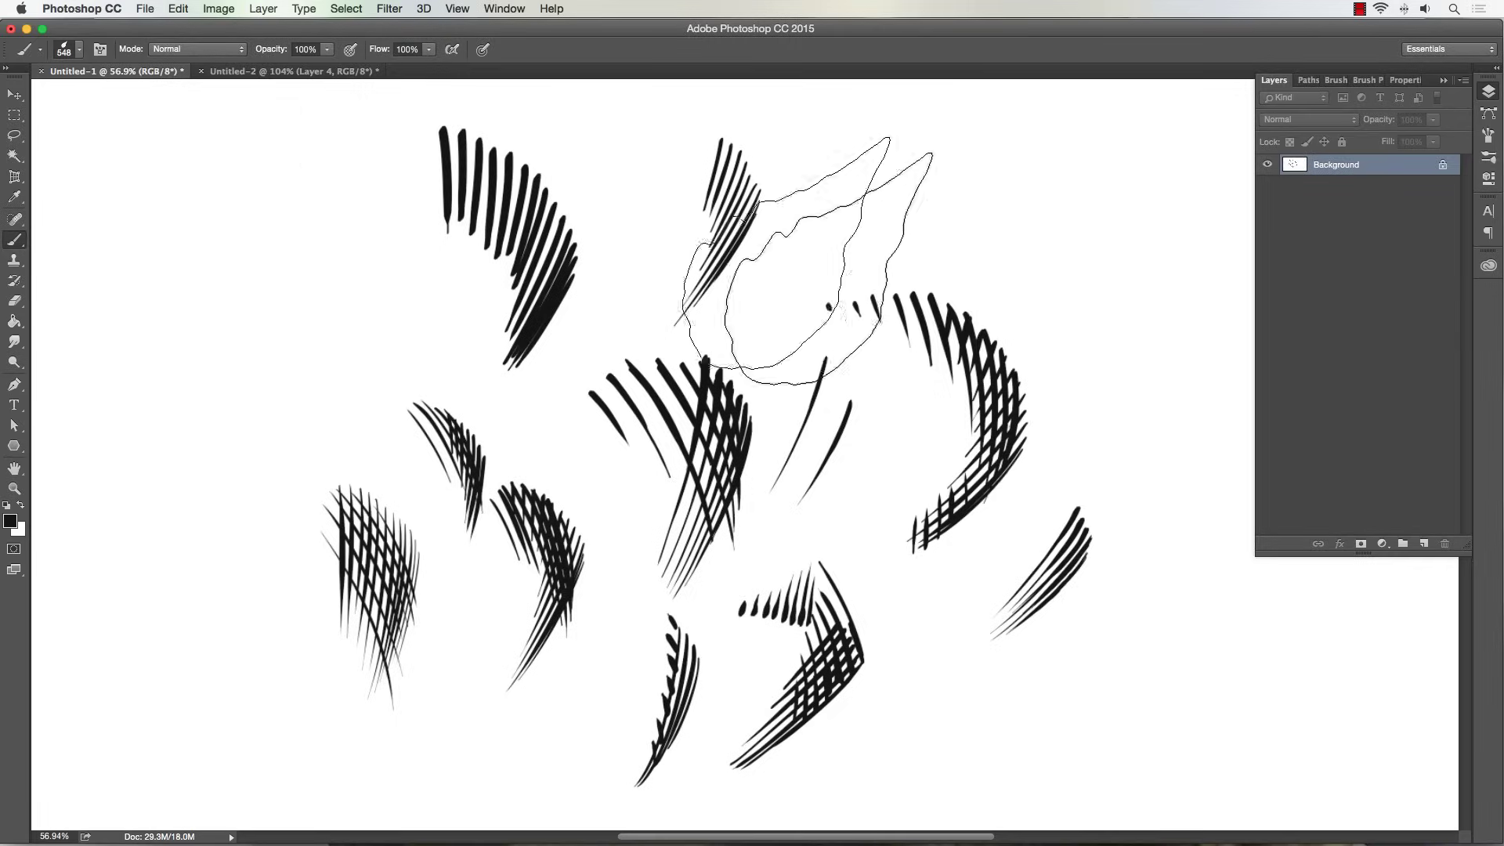
left_click(1491, 132)
left_click(1216, 139)
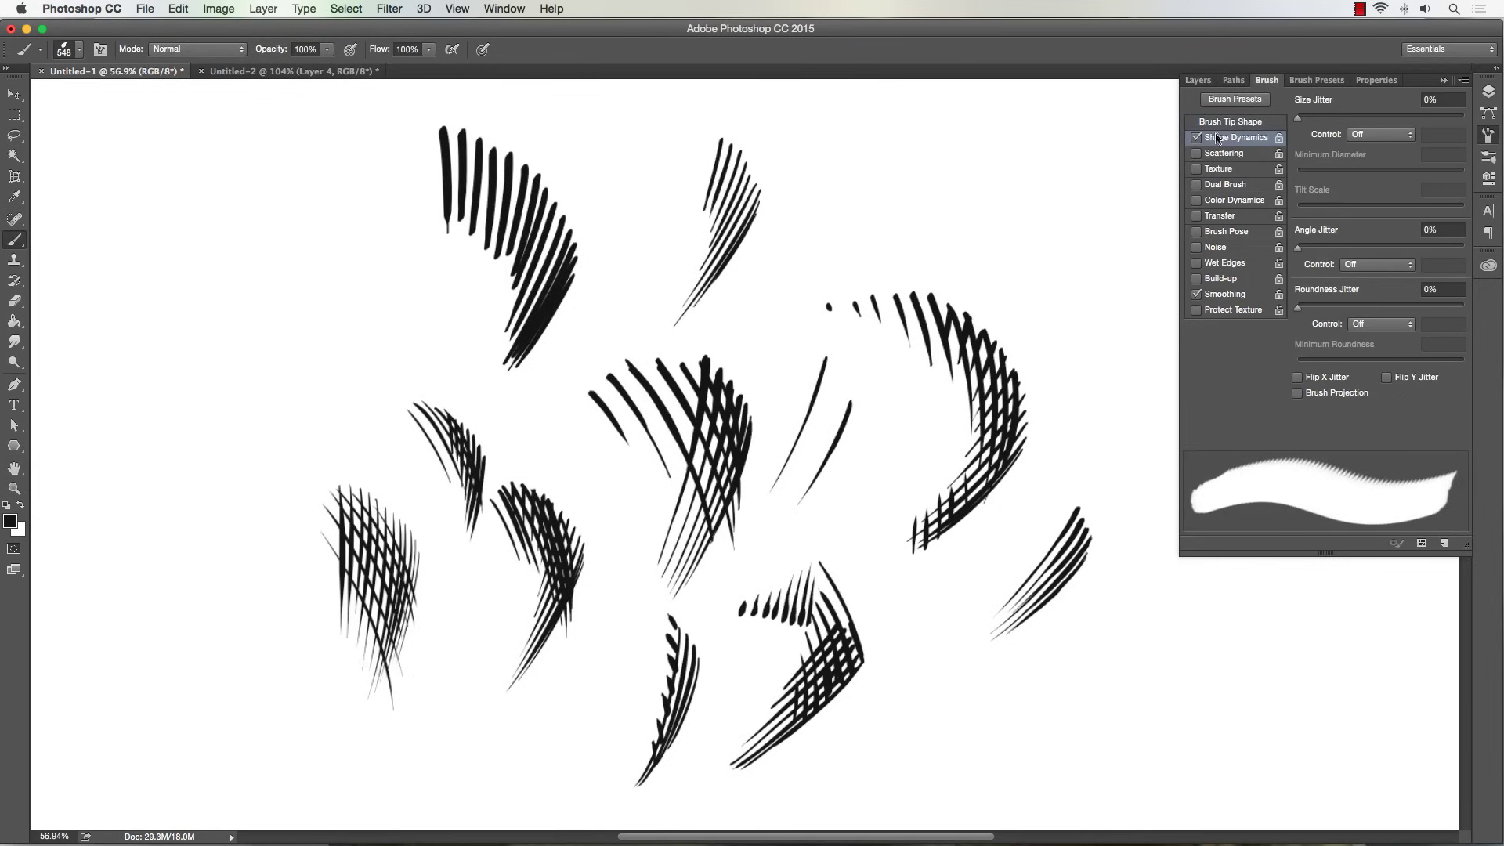
left_click(1228, 124)
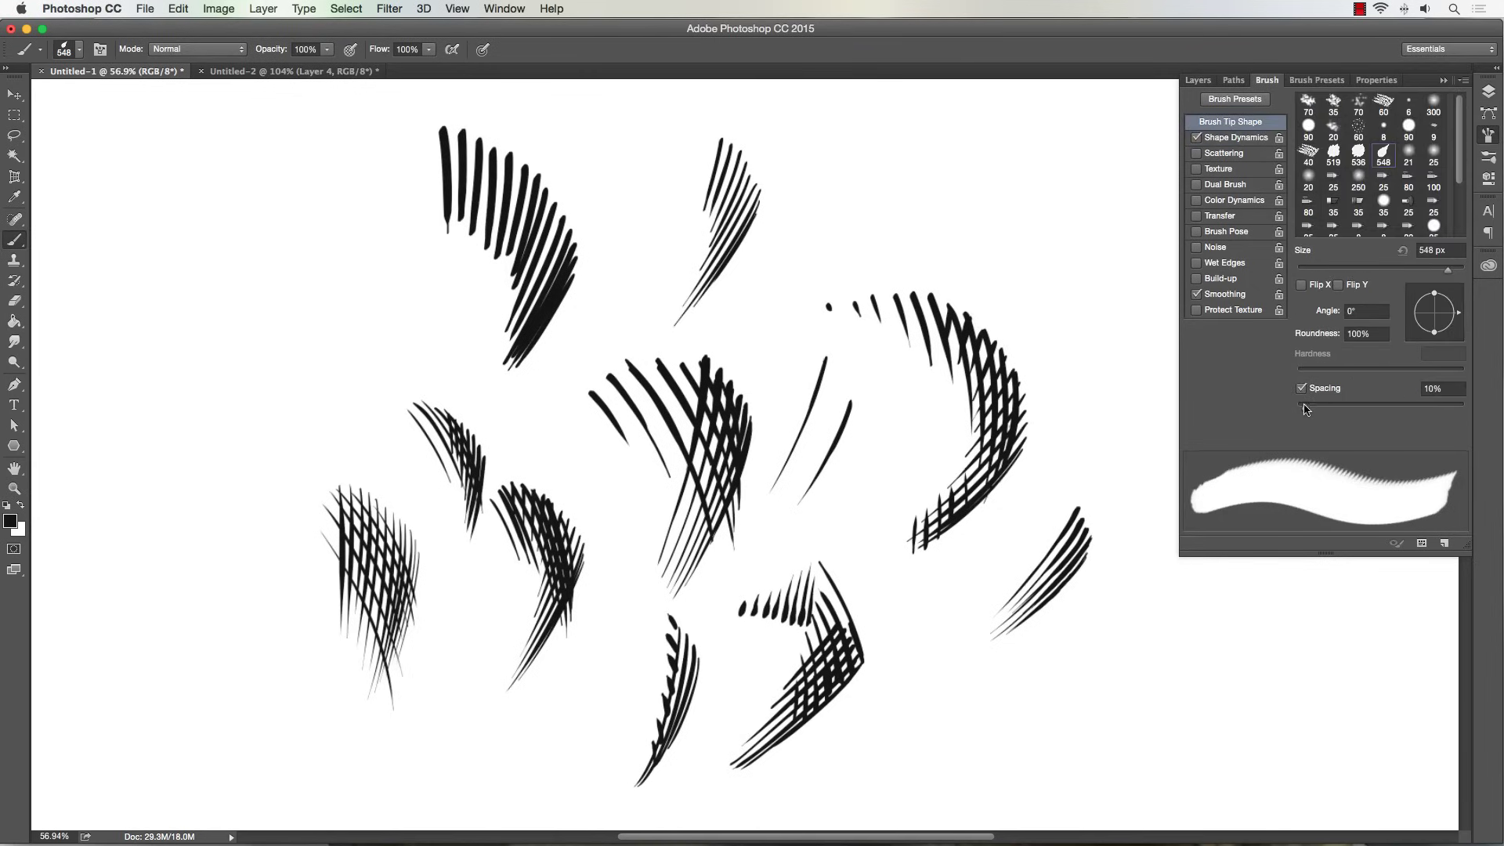
left_click_drag(1305, 408, 1302, 414)
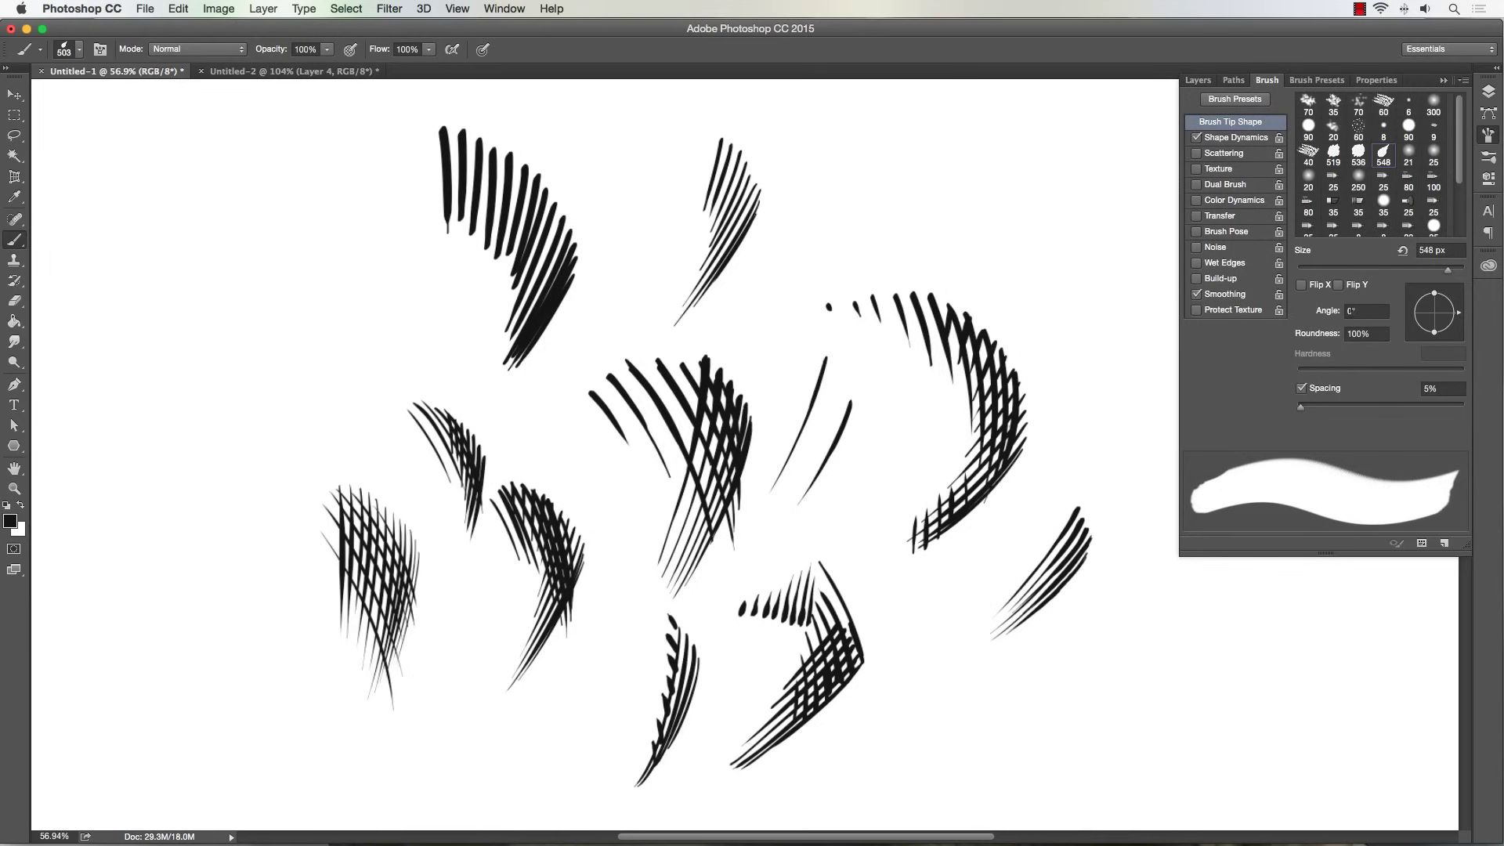
Set Shape Dynamics Size Jitter control to Pen Pressure and shrink the brush size.
left_click(1197, 138)
left_click(1237, 138)
left_click(1362, 135)
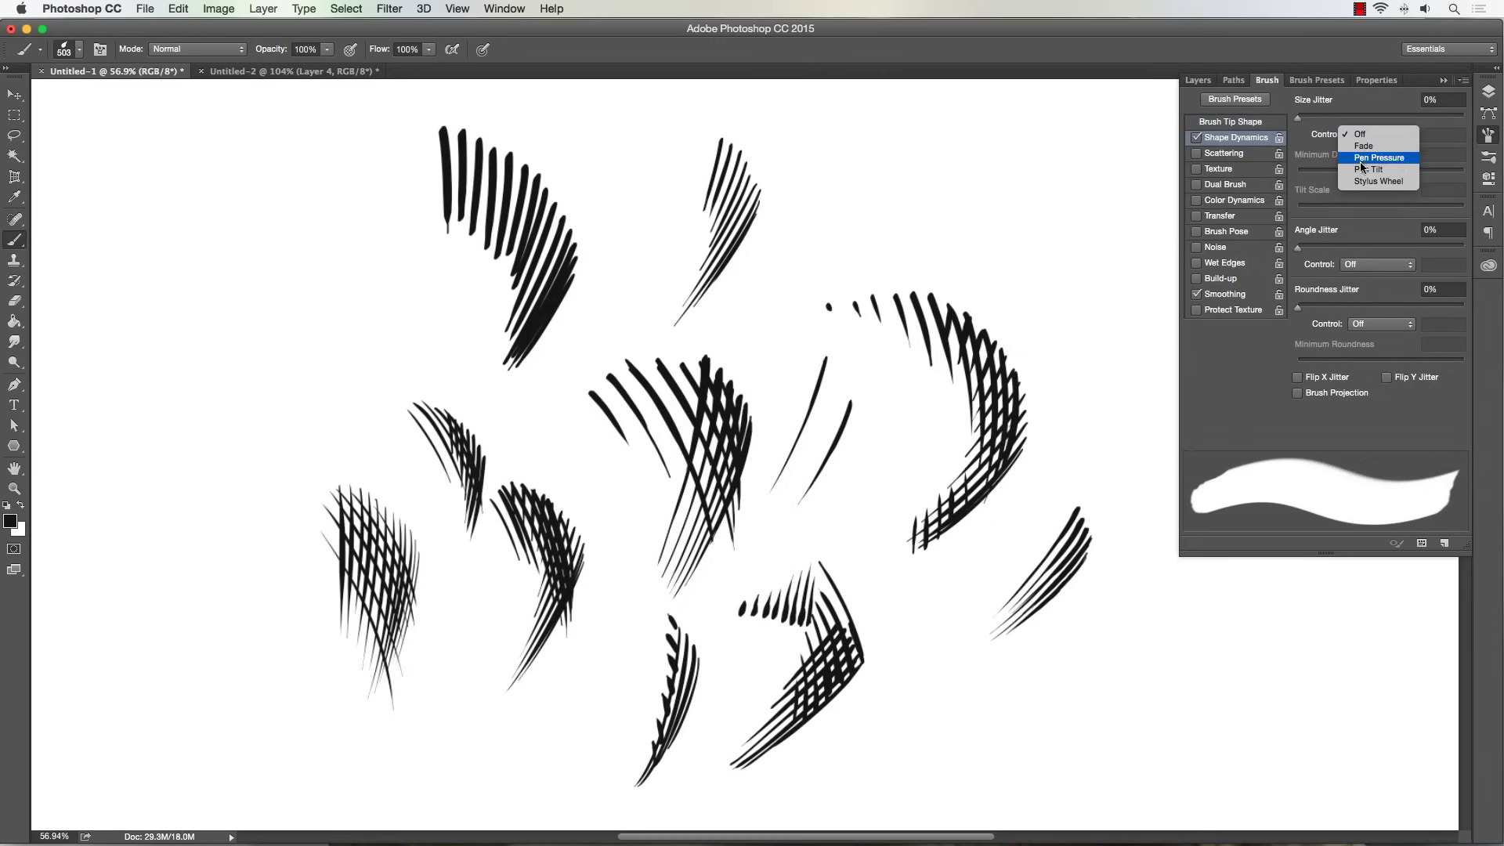
left_click(1363, 158)
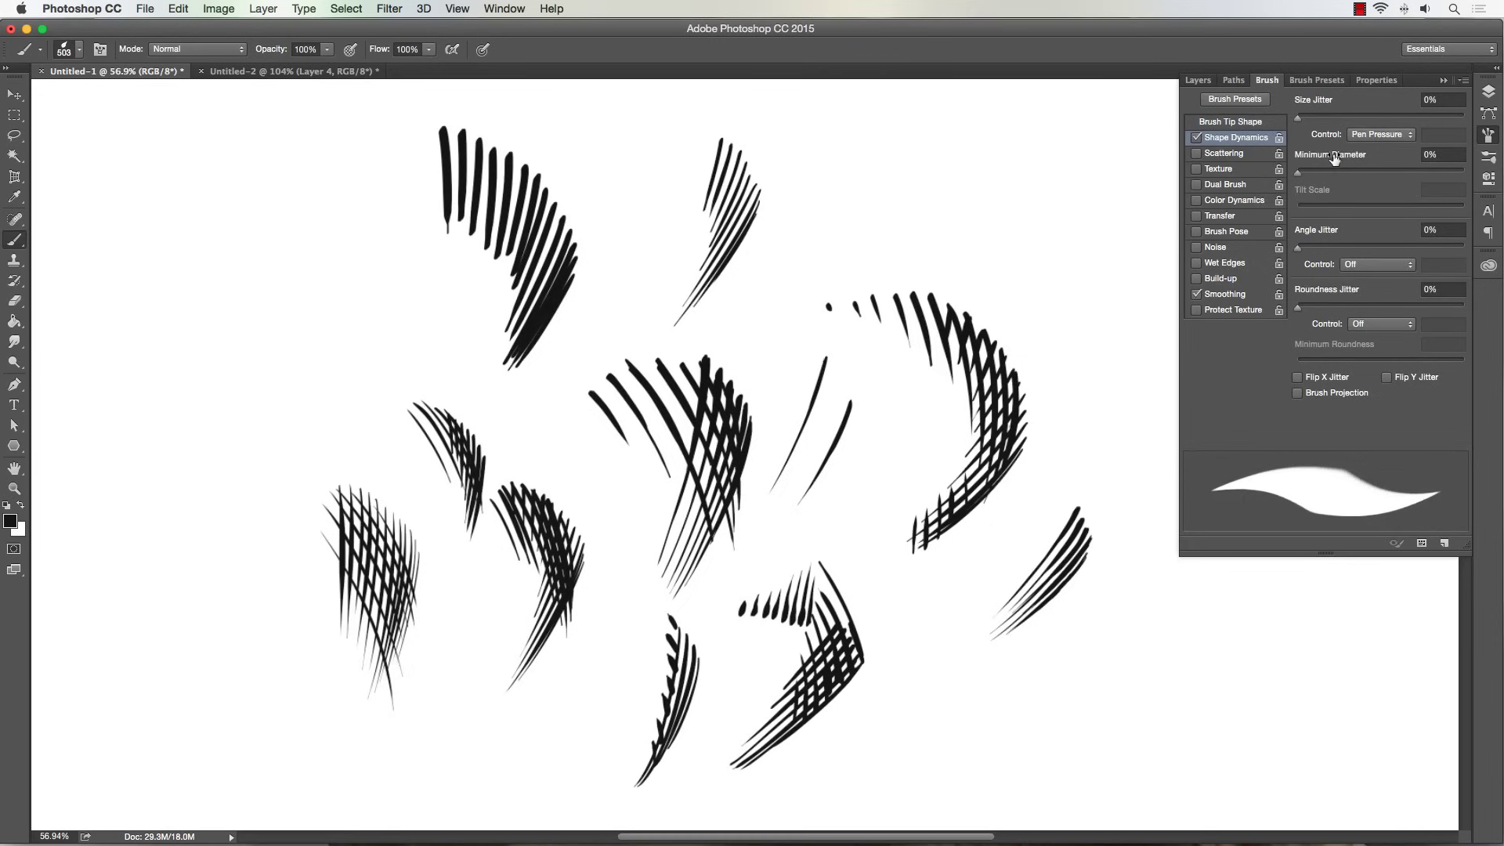
left_click(1234, 124)
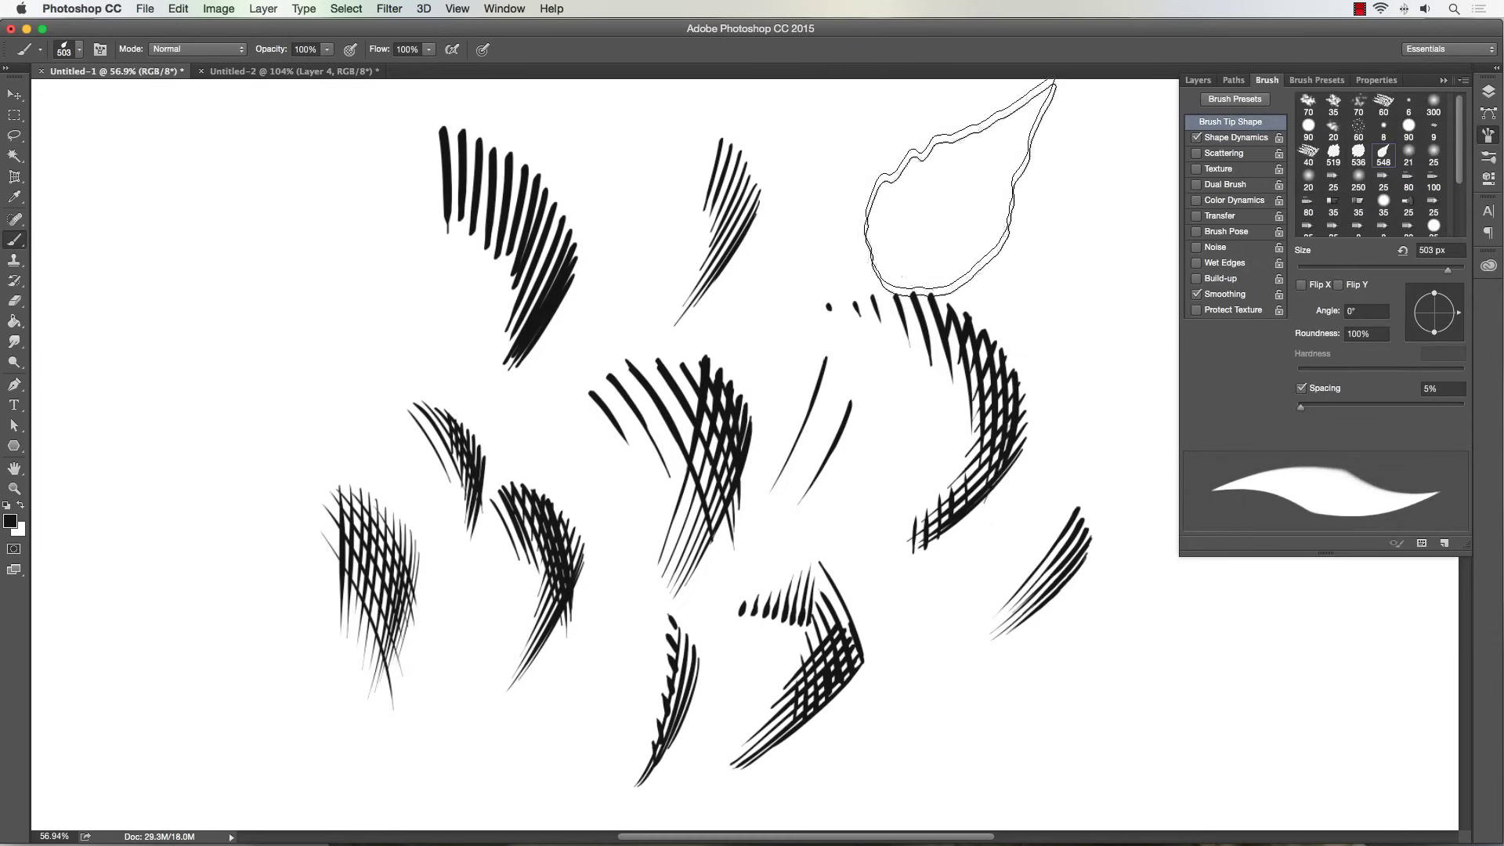
key("bracketleft")
key("bracketleft")
key("bracketleft")
key("bracketleft")
key("bracketleft")
key("bracketleft")
key("bracketleft")
key("bracketleft")
key("bracketleft")
key("bracketleft")
key("bracketleft")
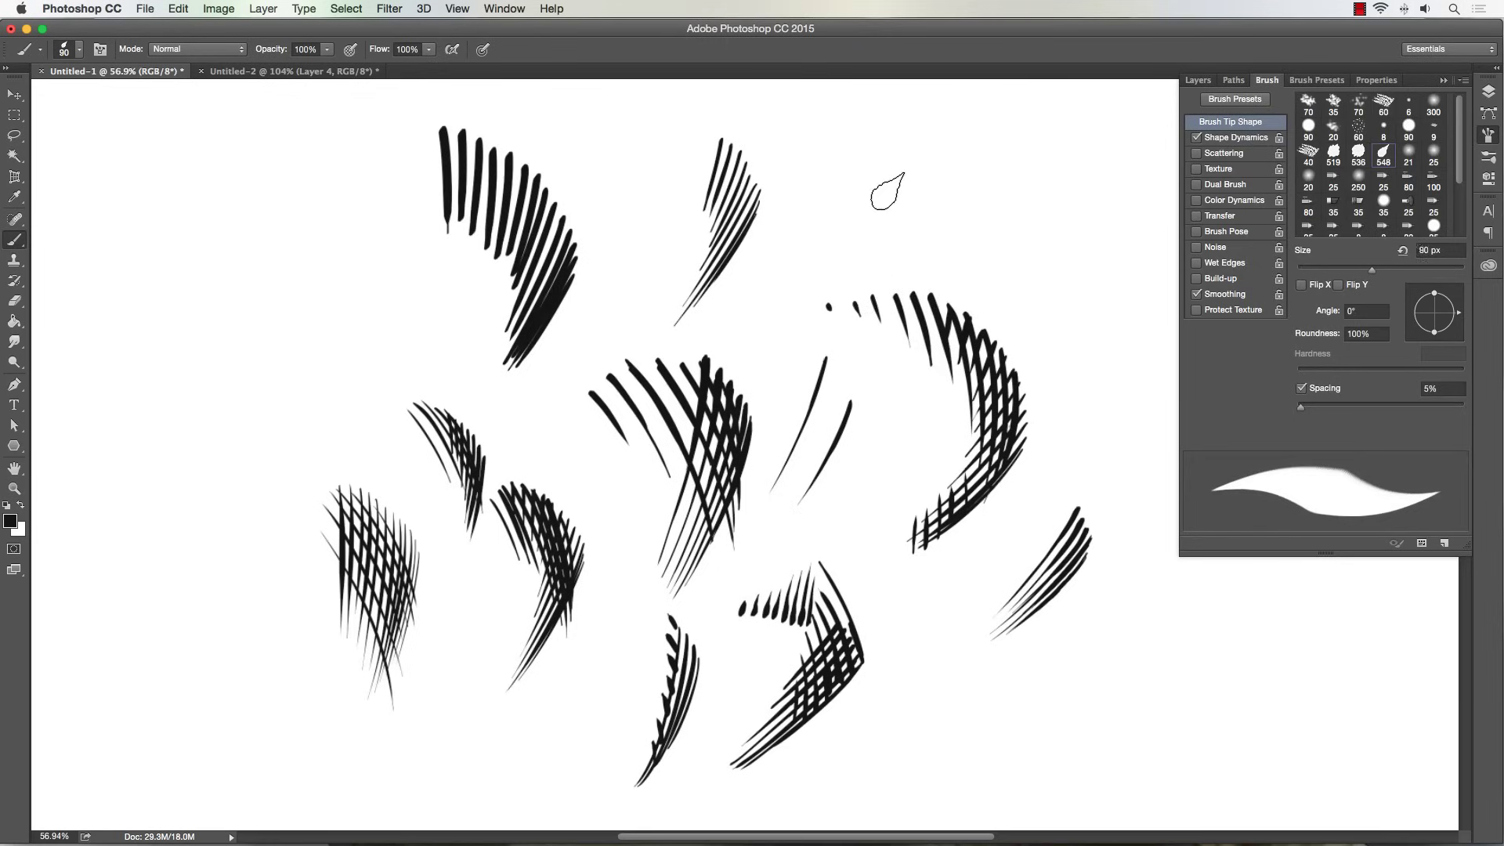
key("bracketleft")
key("bracketleft")
key("bracketleft")
key("bracketleft")
key("bracketleft")
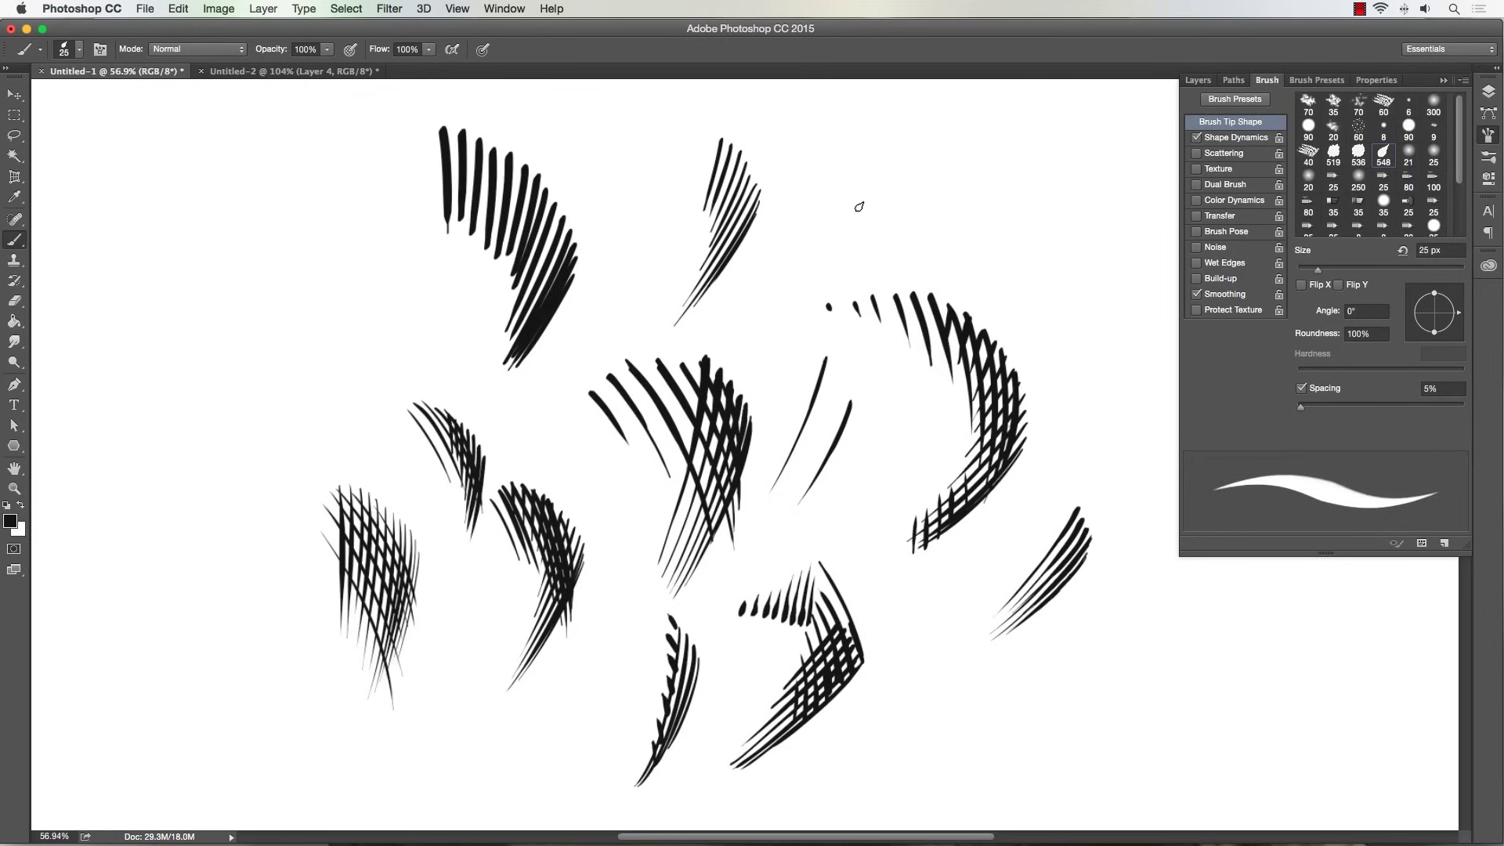
Paint a group of thin parallel up-right hatch strokes near the top at 25 px.
left_click_drag(837, 233, 882, 170)
key("bracketright")
mouse_move(815, 255)
left_mouse_down()
mouse_move(882, 163)
mouse_move(866, 149)
left_mouse_up()
left_click_drag(781, 279, 858, 168)
mouse_move(778, 272)
left_mouse_down()
mouse_move(855, 149)
mouse_move(851, 131)
left_mouse_up()
mouse_move(746, 297)
left_mouse_down()
mouse_move(836, 133)
mouse_move(825, 143)
left_mouse_up()
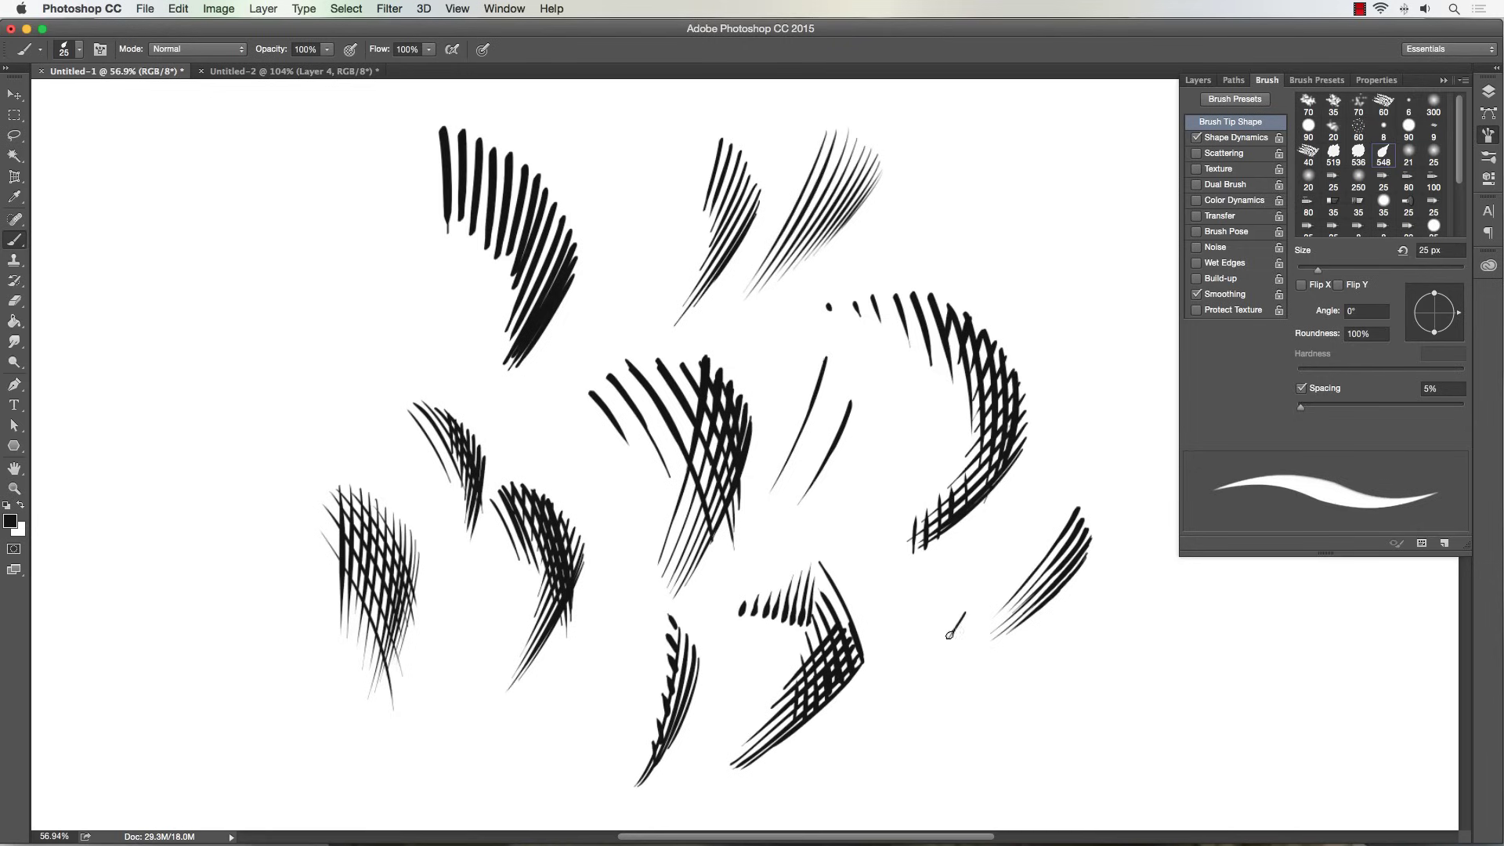
Draw and overpaint a short group of tapered strokes at the lower right.
mouse_move(940, 650)
left_mouse_down()
mouse_move(968, 610)
mouse_move(918, 669)
left_mouse_up()
mouse_move(966, 605)
left_mouse_down()
mouse_move(908, 682)
mouse_move(967, 594)
mouse_move(901, 684)
left_mouse_up()
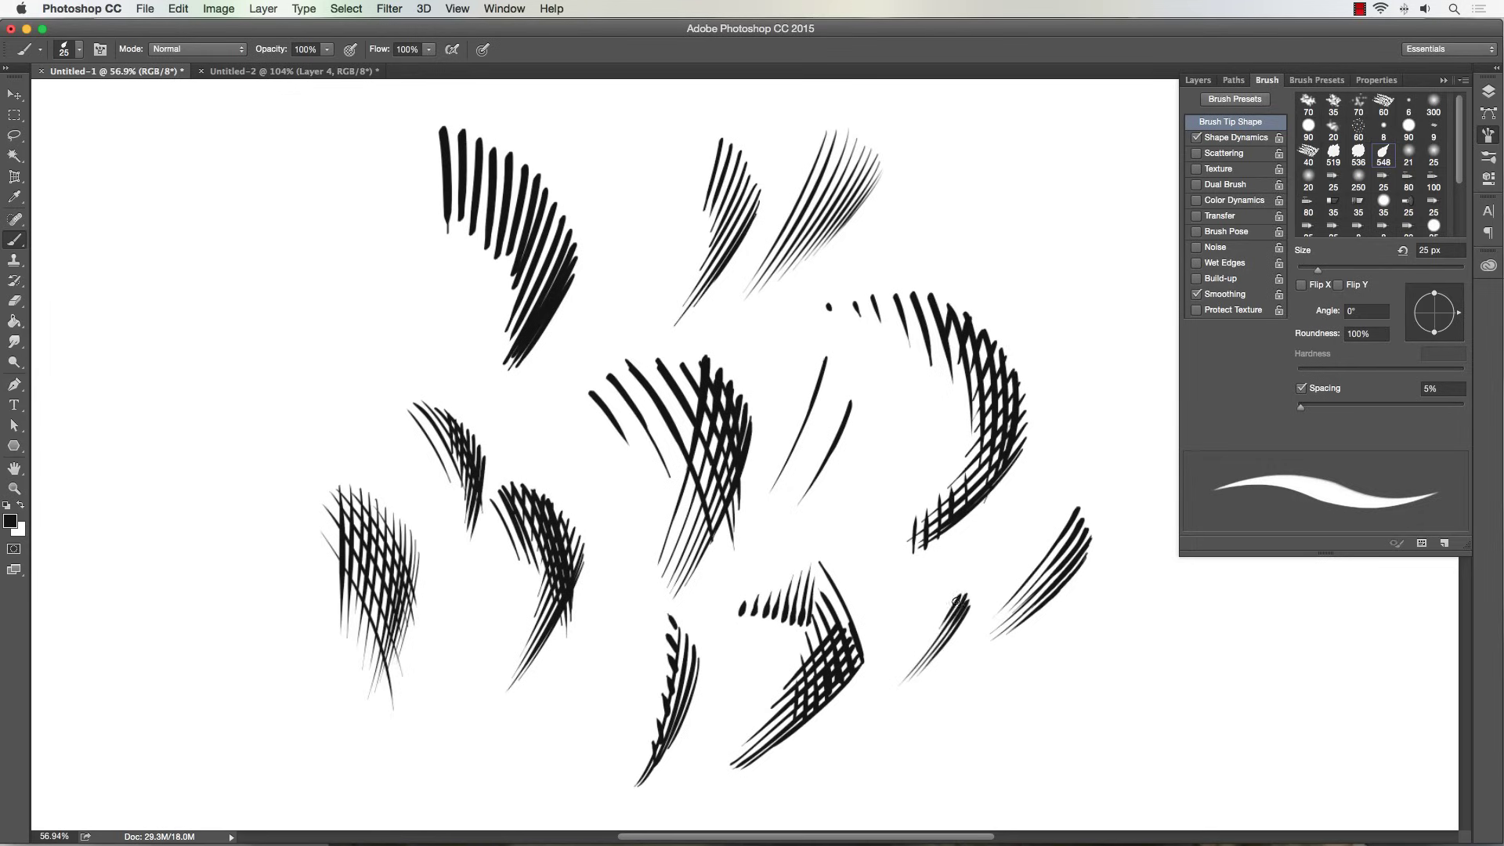
left_click_drag(956, 601, 926, 641)
mouse_move(957, 584)
left_mouse_down()
mouse_move(893, 674)
mouse_move(949, 582)
mouse_move(911, 645)
mouse_move(933, 601)
left_mouse_up()
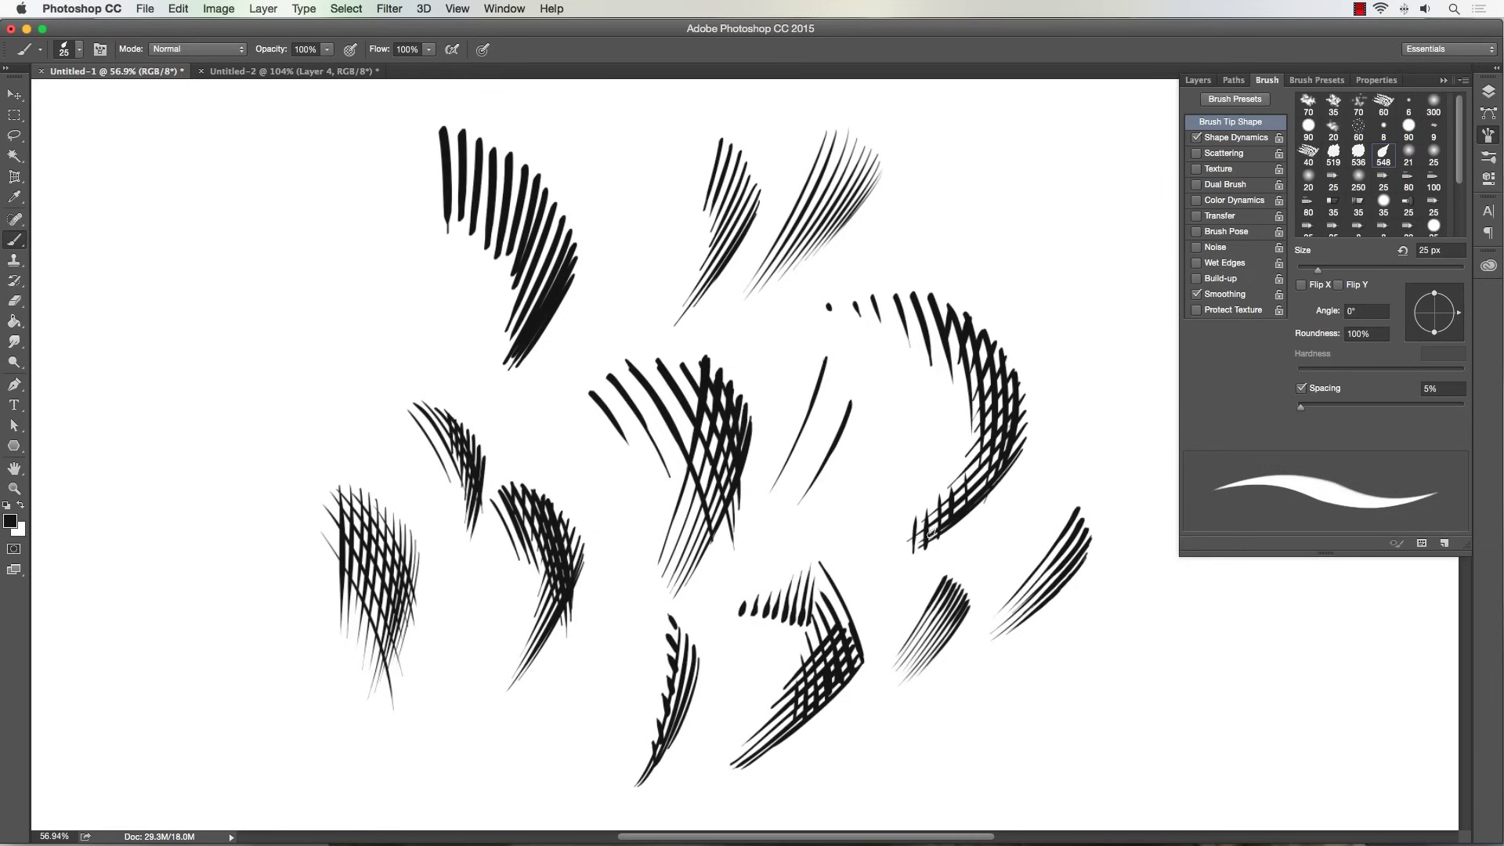
Zoom in and crosshatch over the small lower-right stroke group, finishing with a 15 px dark stroke.
left_click(14, 488)
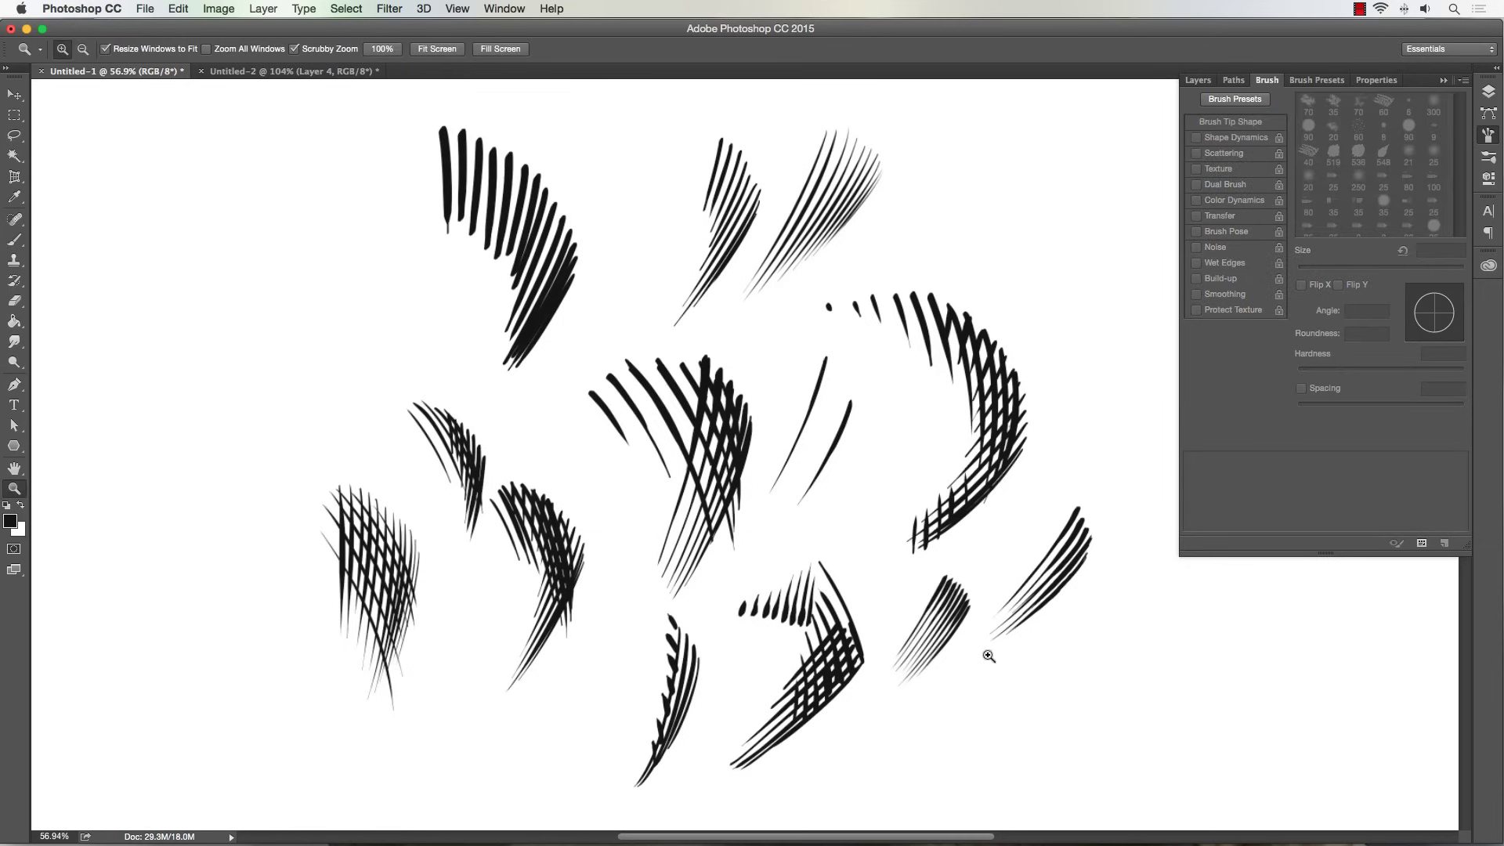
left_click_drag(987, 656, 1034, 679)
left_click_drag(862, 502, 842, 506)
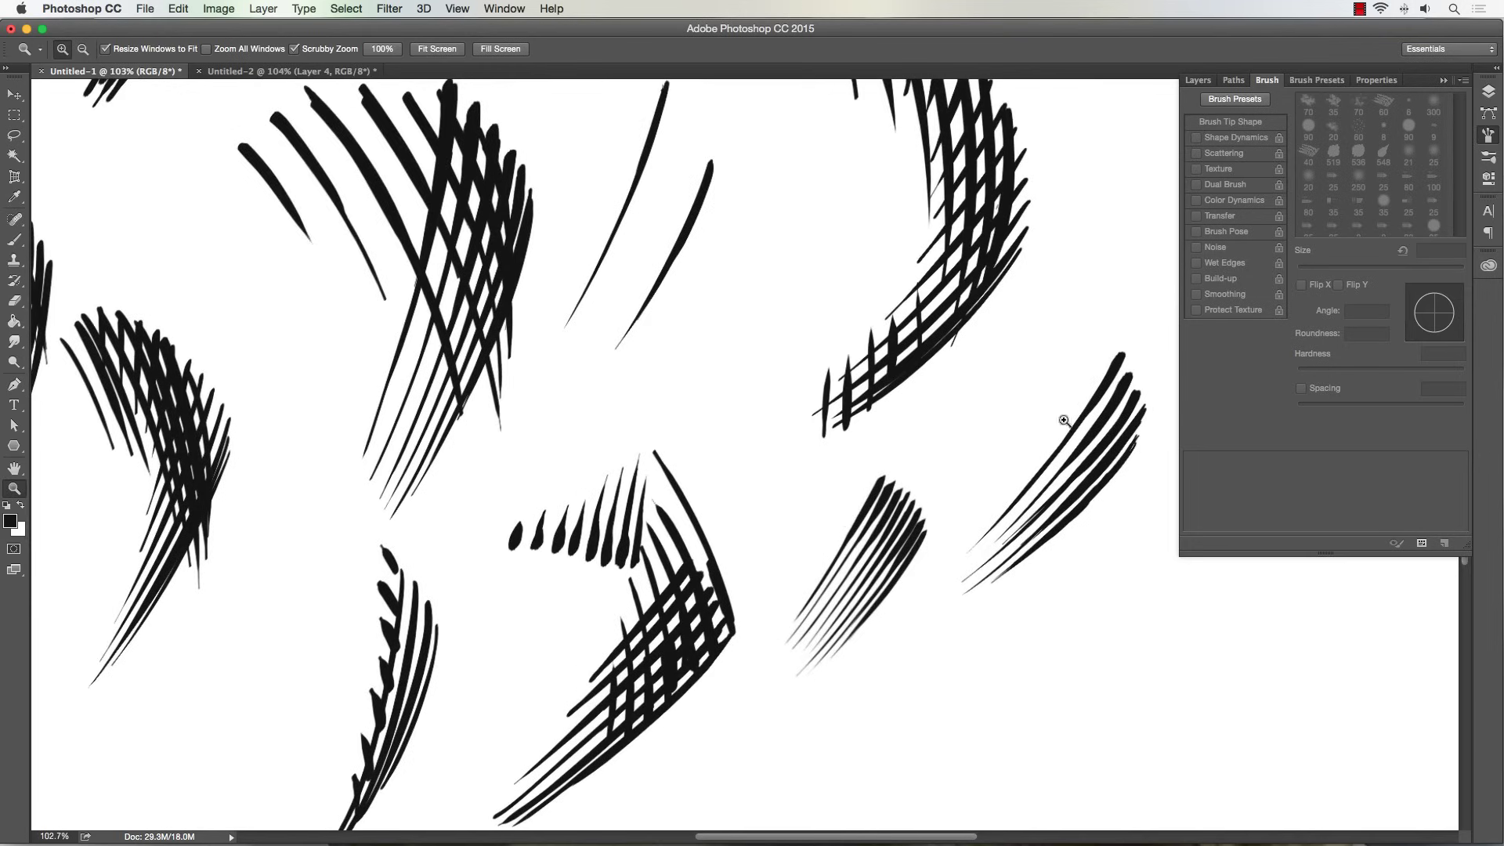
left_click(14, 240)
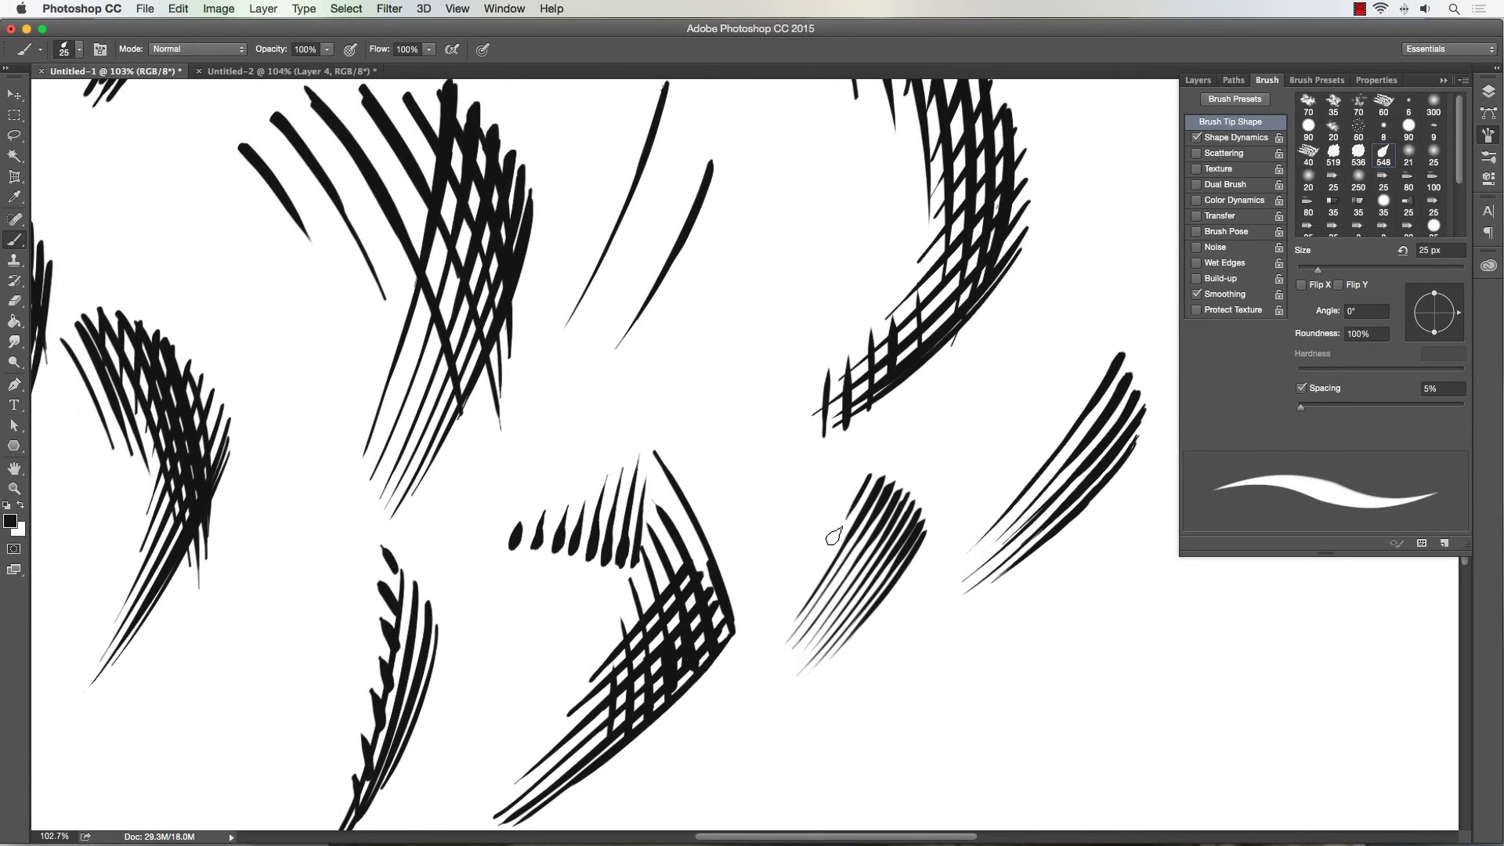
left_click_drag(866, 479, 824, 555)
left_click_drag(860, 468, 824, 536)
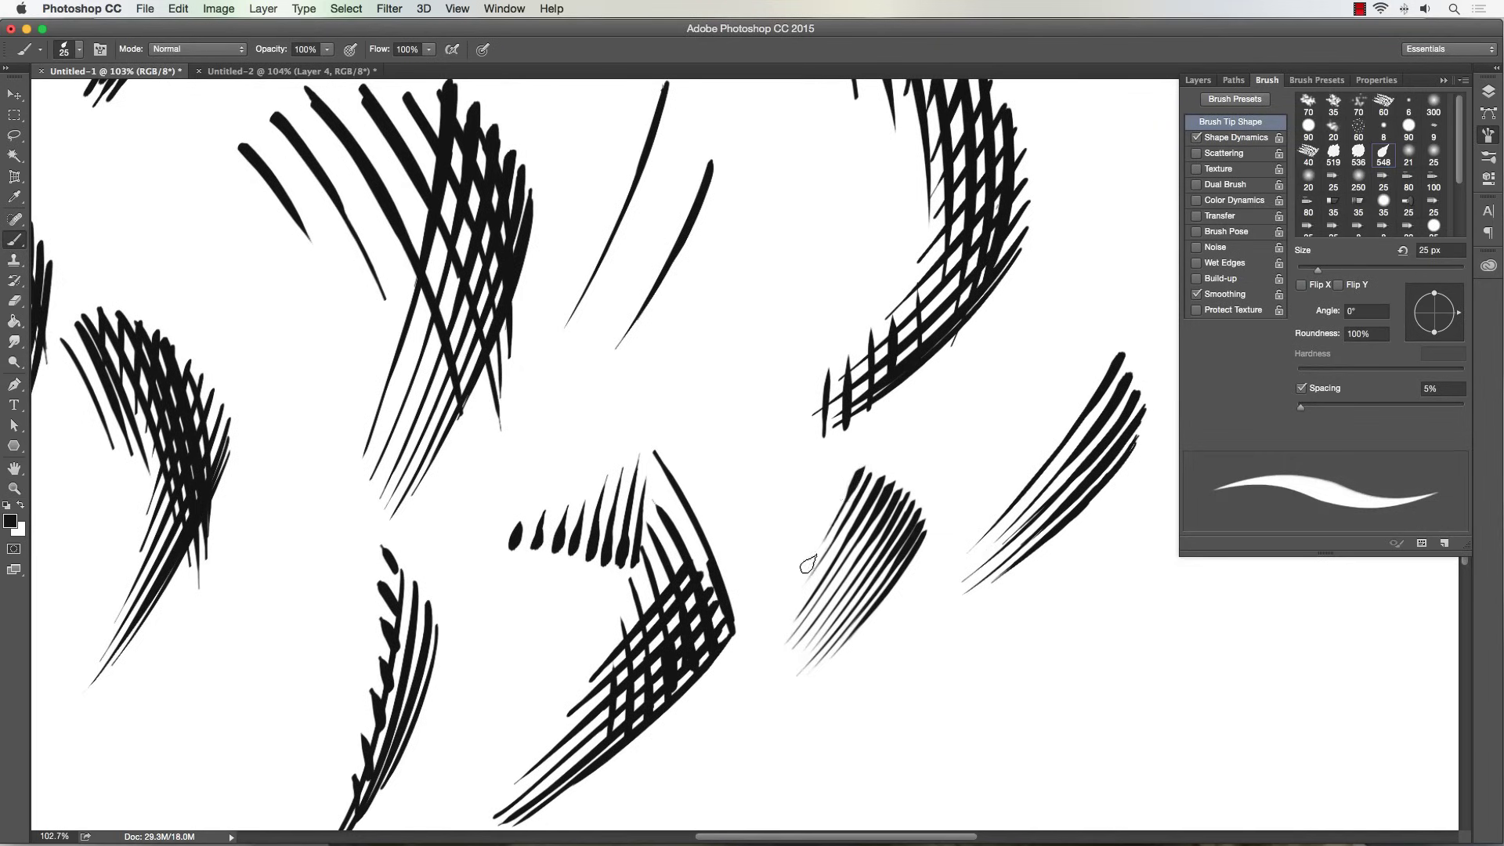
mouse_move(858, 464)
left_mouse_down()
mouse_move(836, 499)
mouse_move(854, 459)
mouse_move(799, 557)
left_mouse_up()
key("bracketleft")
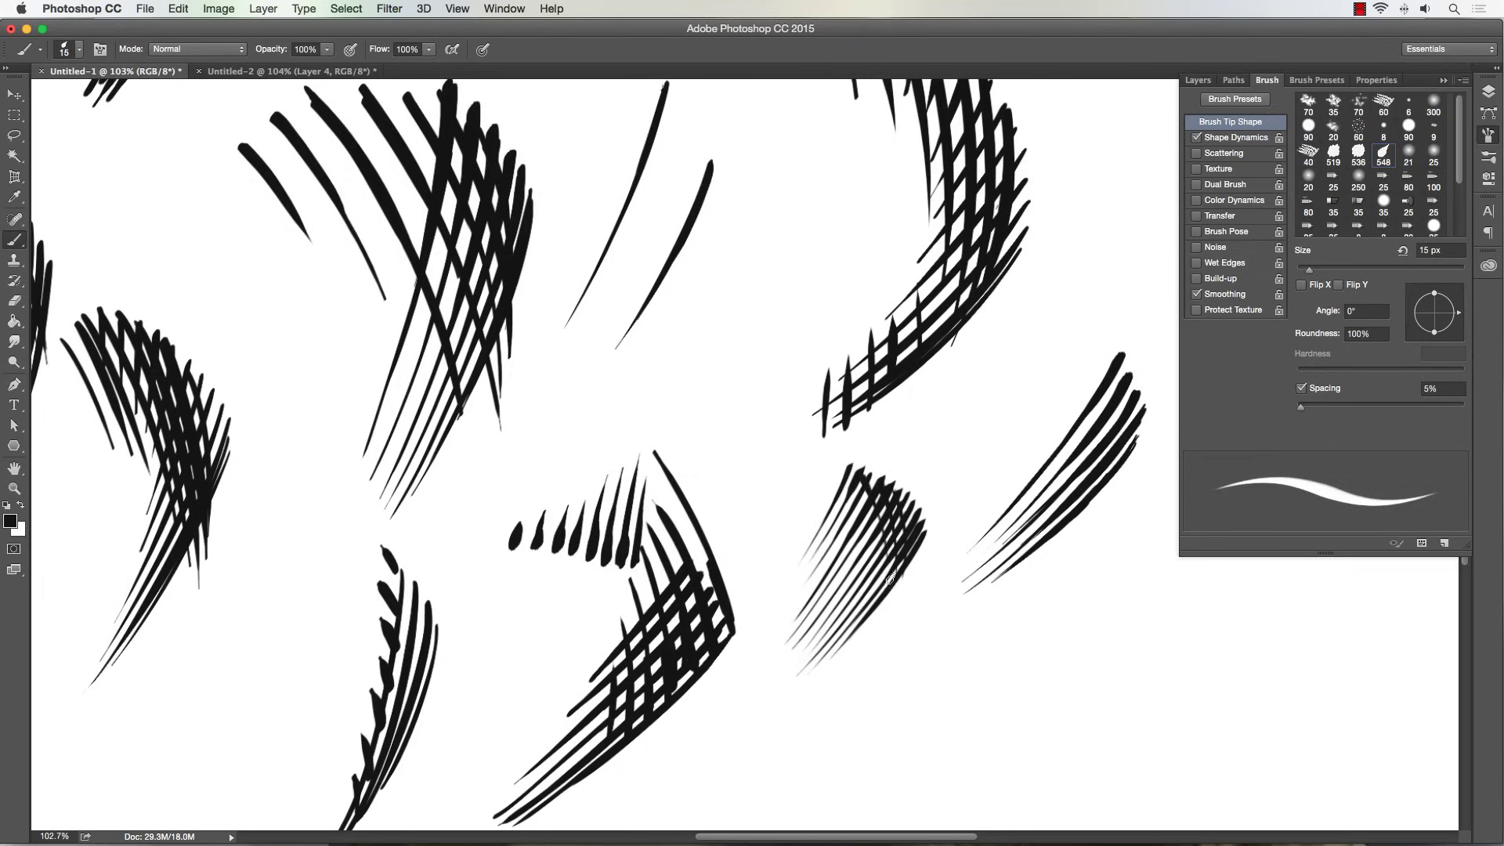
mouse_move(838, 463)
left_mouse_down()
mouse_move(885, 615)
mouse_move(809, 469)
mouse_move(834, 488)
mouse_move(819, 462)
mouse_move(837, 494)
mouse_move(793, 480)
mouse_move(800, 521)
left_mouse_up()
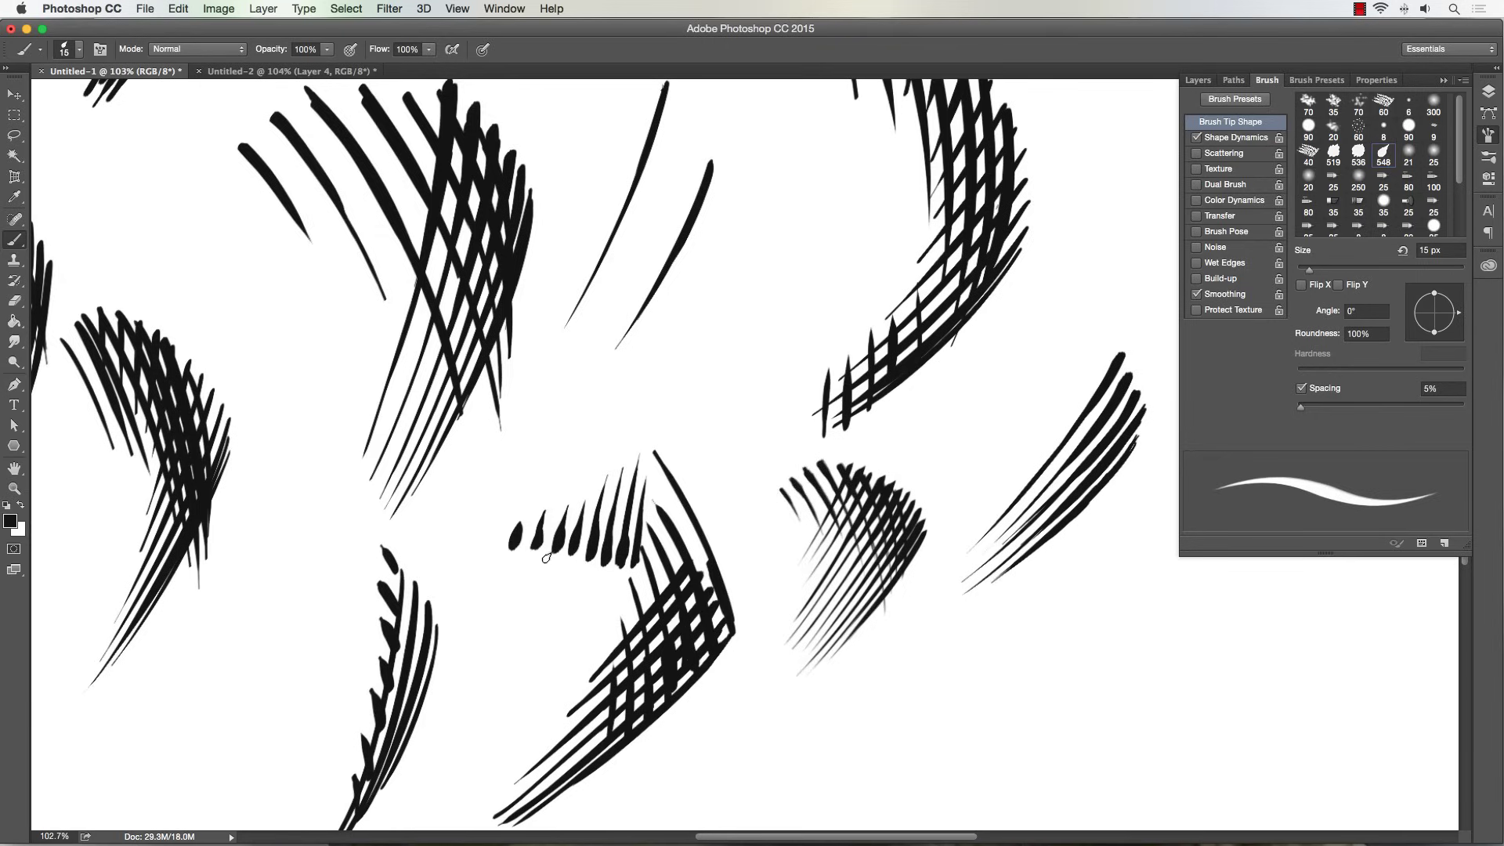
Paint a small patch of parallel diagonal hatching below the group at 25 px, then zoom out.
key("bracketright")
key("bracketright")
key("bracketright")
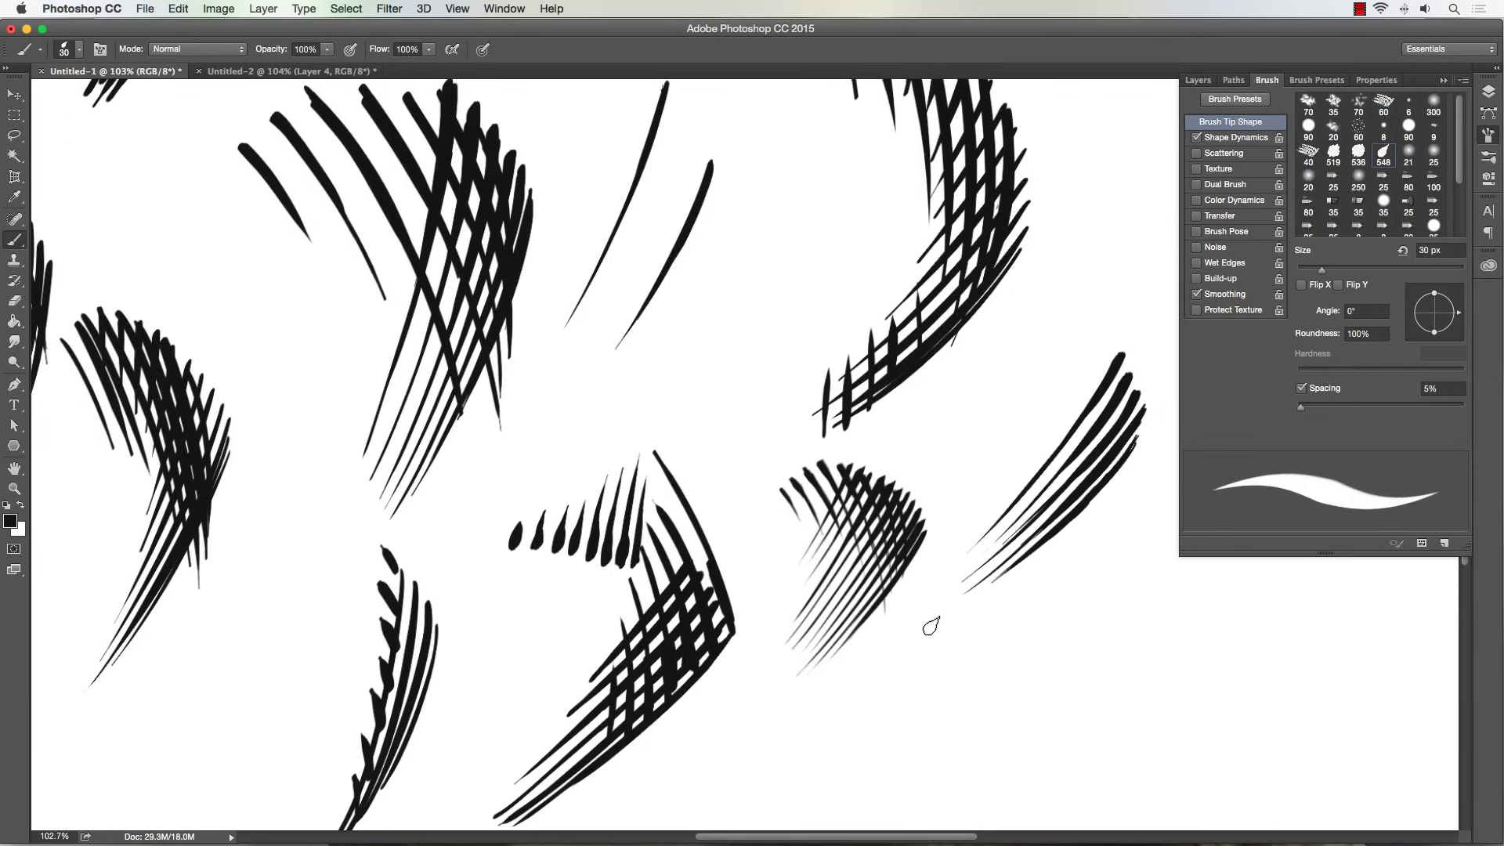
key("bracketleft")
mouse_move(930, 660)
left_mouse_down()
mouse_move(885, 692)
mouse_move(935, 634)
mouse_move(821, 747)
left_mouse_up()
left_click_drag(926, 632, 880, 688)
mouse_move(927, 622)
left_mouse_down()
mouse_move(879, 677)
mouse_move(924, 595)
mouse_move(857, 696)
left_mouse_up()
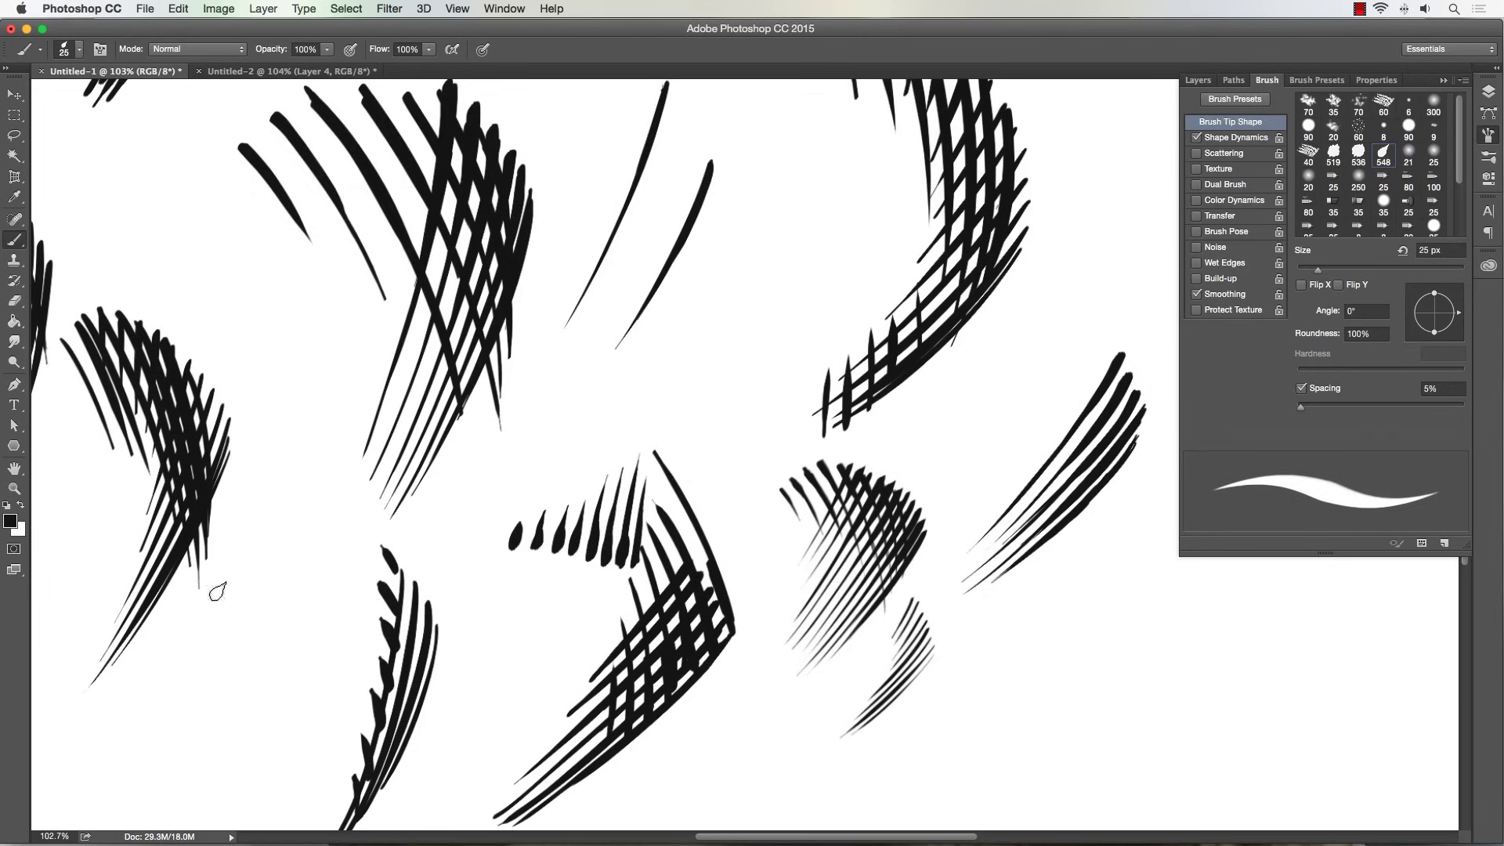
left_click(14, 488)
mouse_move(304, 478)
left_mouse_down()
mouse_move(276, 351)
mouse_move(232, 277)
mouse_move(255, 285)
left_mouse_up()
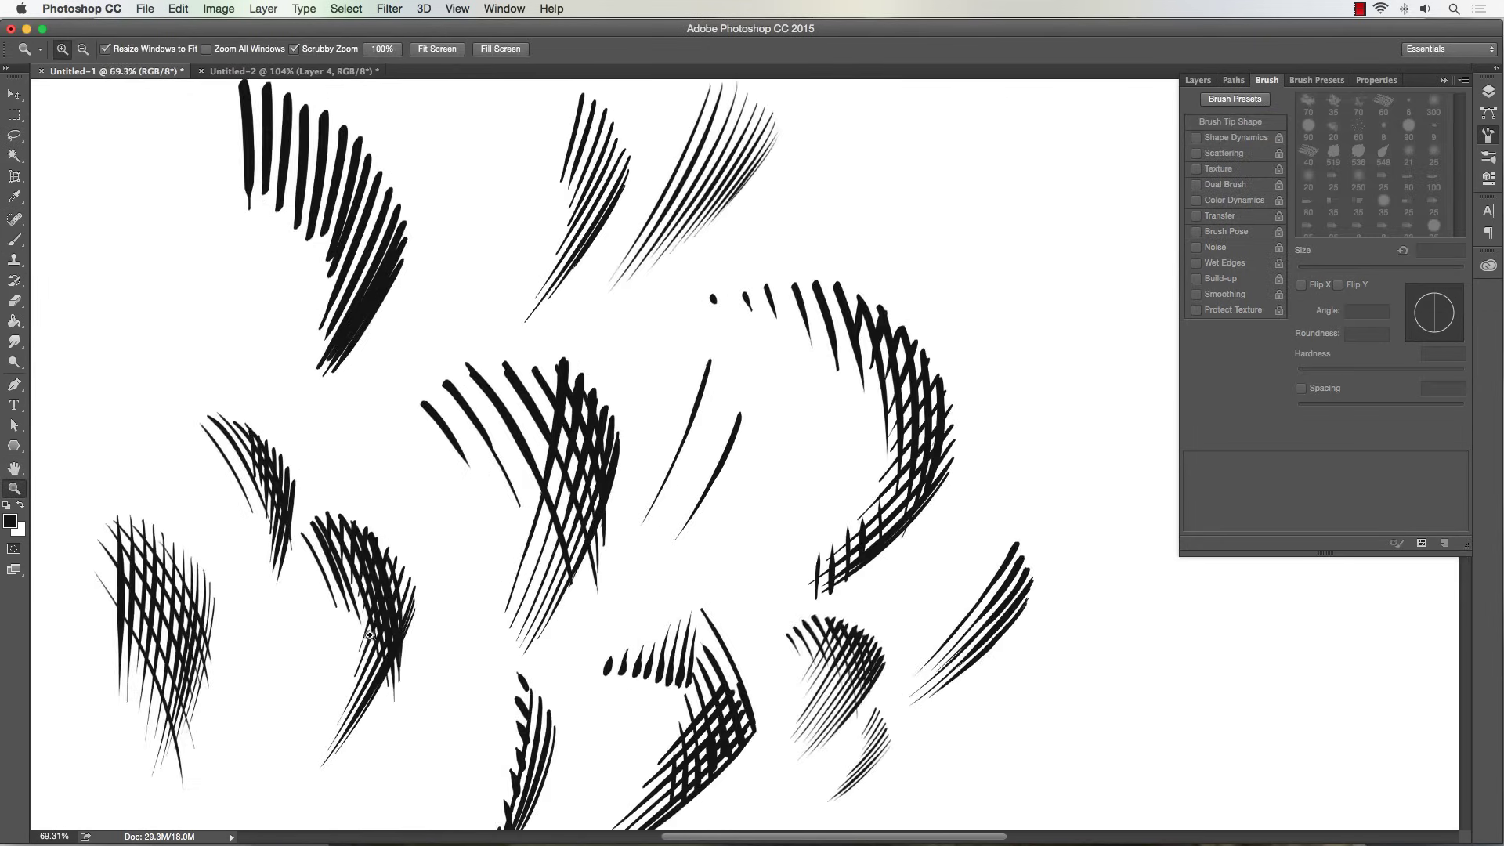
Paint a row of short tapered 25 px strokes in the gap beside the large arc's upper tips.
left_click_drag(368, 639, 447, 726)
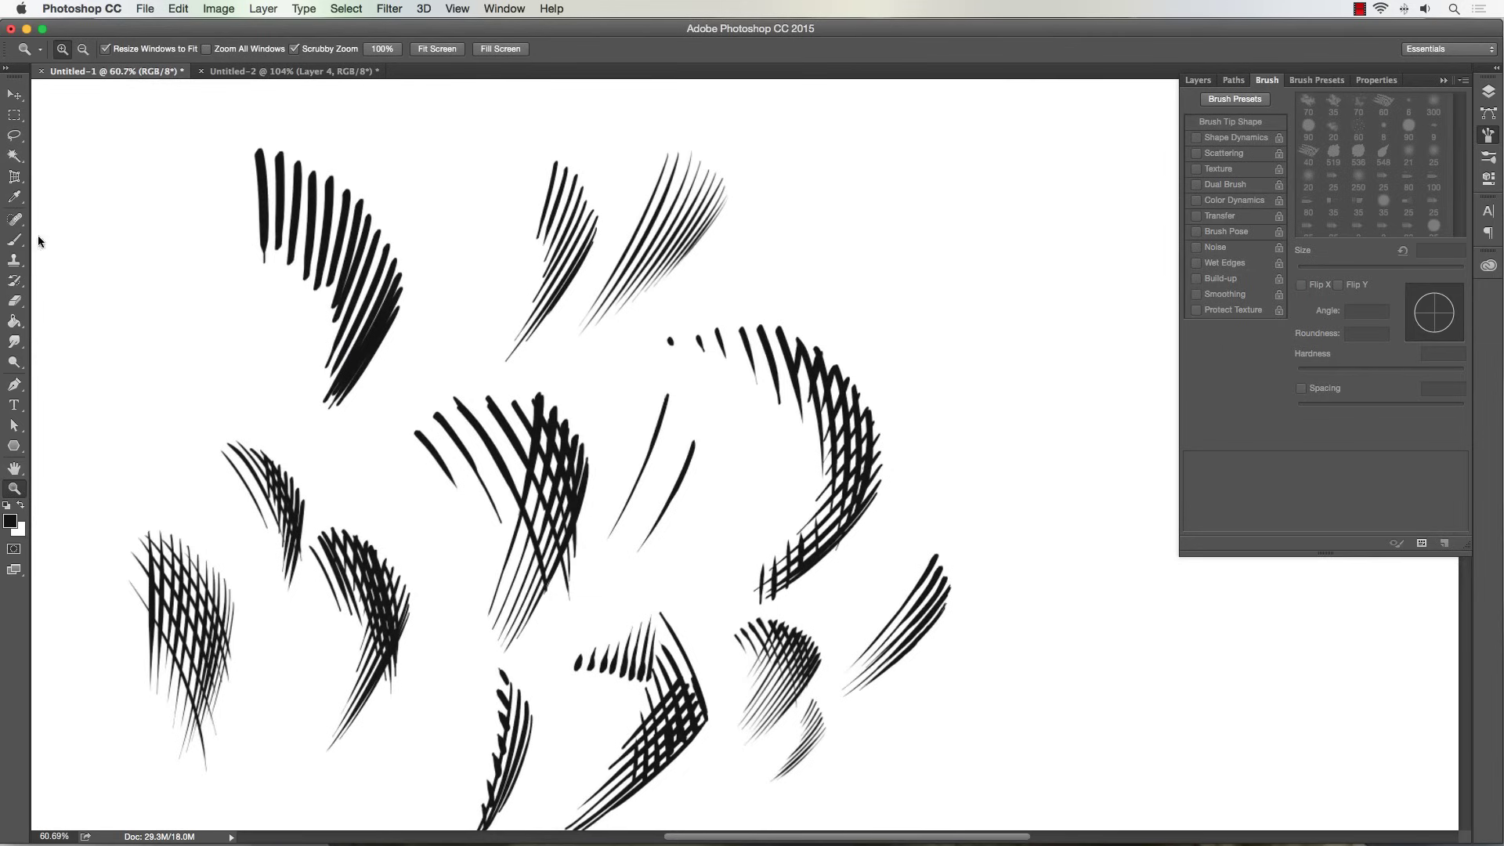
left_click(15, 239)
mouse_move(620, 386)
left_mouse_down()
mouse_move(633, 331)
mouse_move(625, 387)
mouse_move(652, 360)
left_mouse_up()
mouse_move(654, 361)
left_mouse_down()
mouse_move(649, 385)
mouse_move(663, 361)
left_mouse_up()
mouse_move(666, 362)
left_mouse_down()
mouse_move(660, 385)
mouse_move(670, 360)
left_mouse_up()
left_click_drag(673, 360, 669, 385)
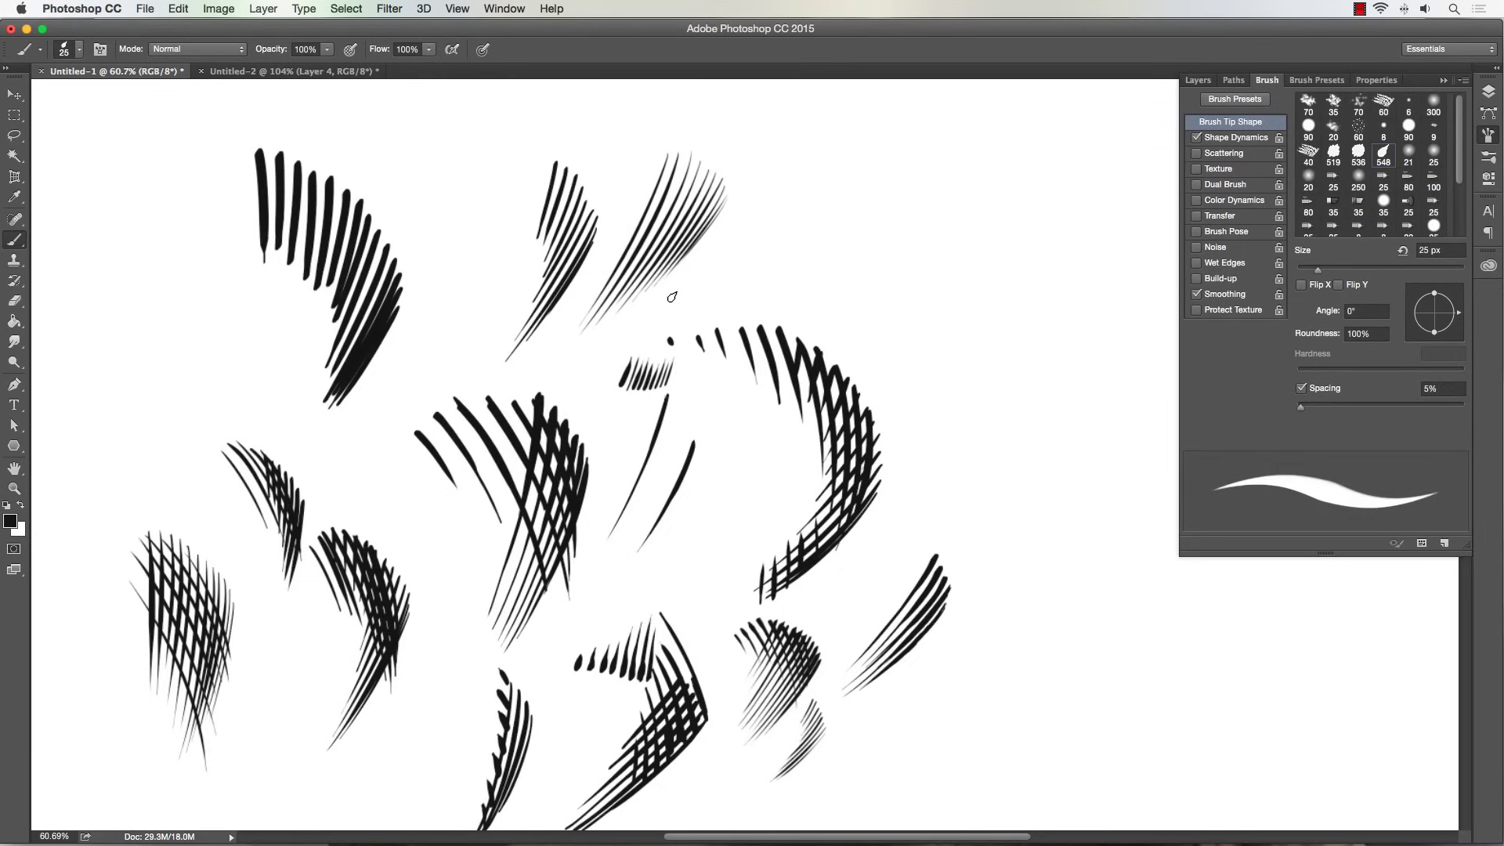
scroll(364, 717, "left", 5)
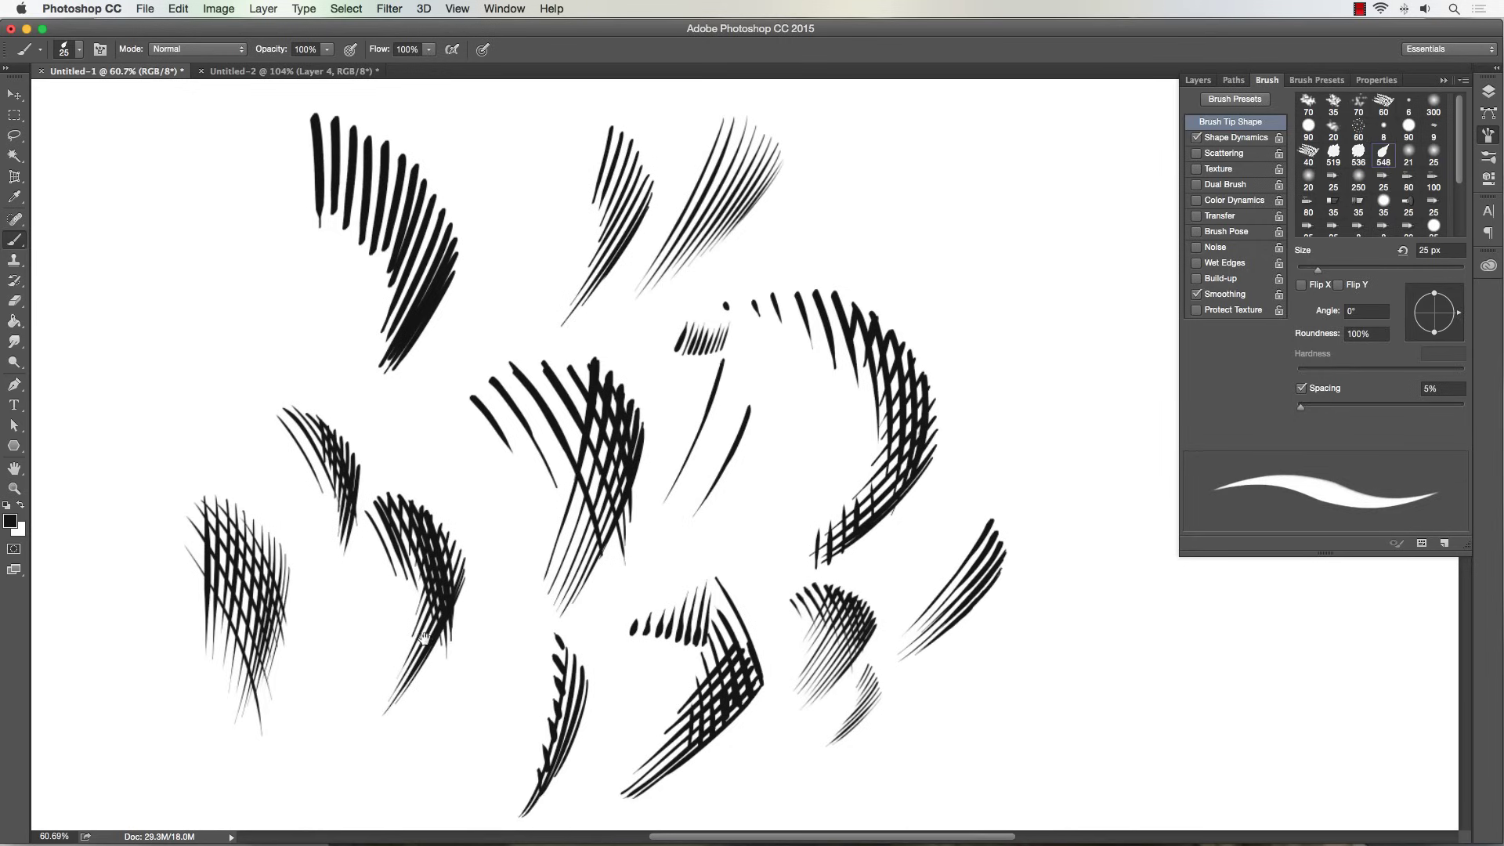